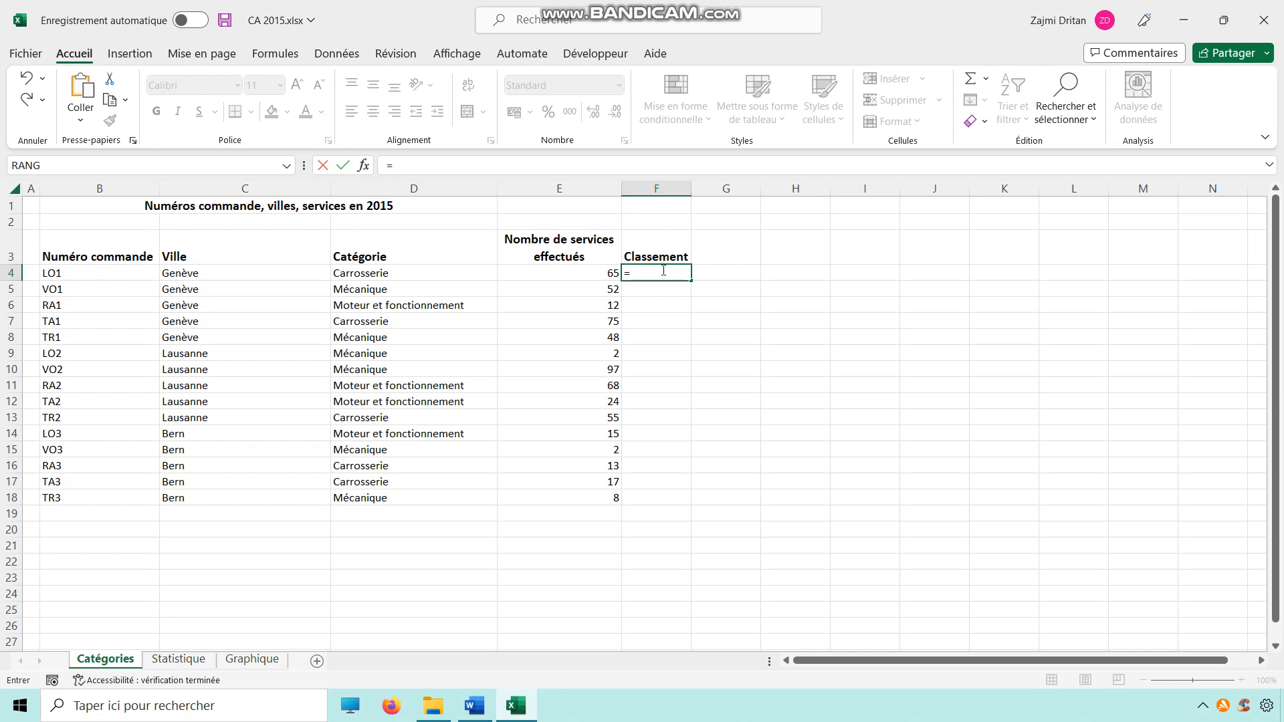
# Step: Start a RANG formula in F4 through the function arguments dialog, using E4 as the number
pyautogui.write('re')
pyautogui.write('ang')
pyautogui.write('(')
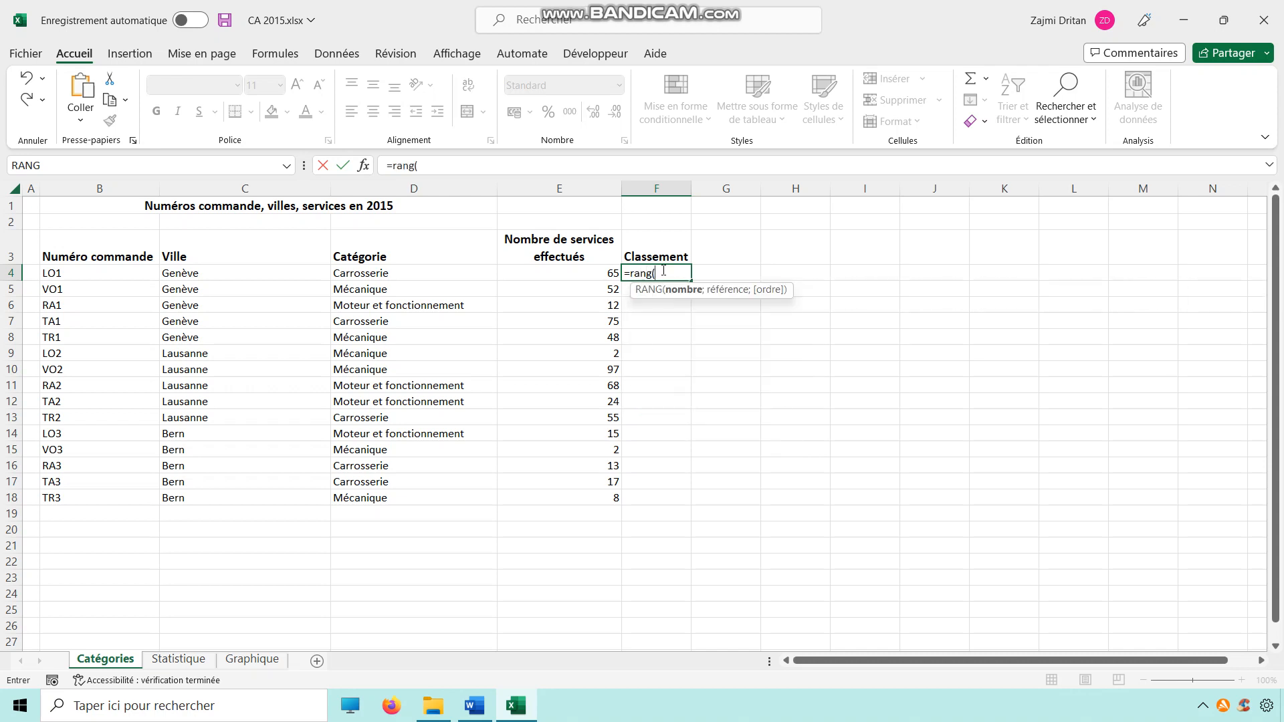
pyautogui.click(361, 166)
pyautogui.moveTo(774, 190); pyautogui.dragTo(953, 242)
pyautogui.click(581, 279)
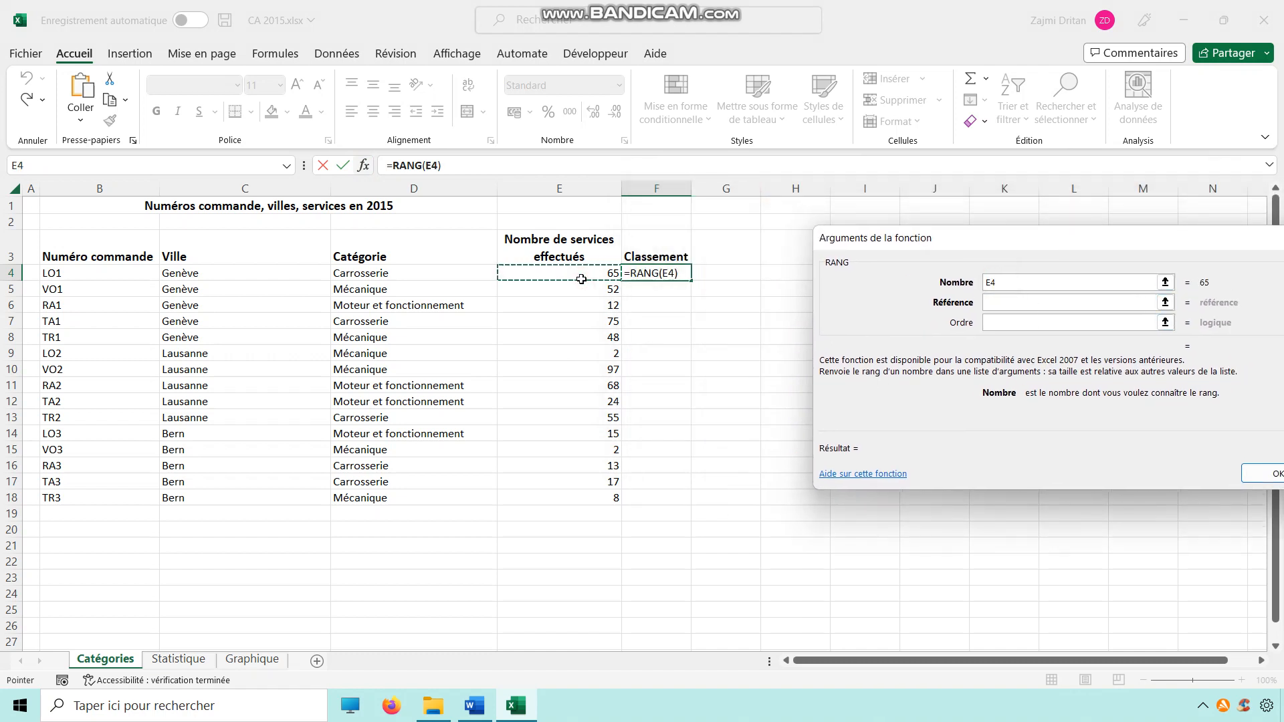
# Step: Set the RANG reference to $E$4:$E$18 and the order to 0, then confirm the formula
pyautogui.click(1001, 302)
pyautogui.moveTo(586, 275); pyautogui.dragTo(584, 497)
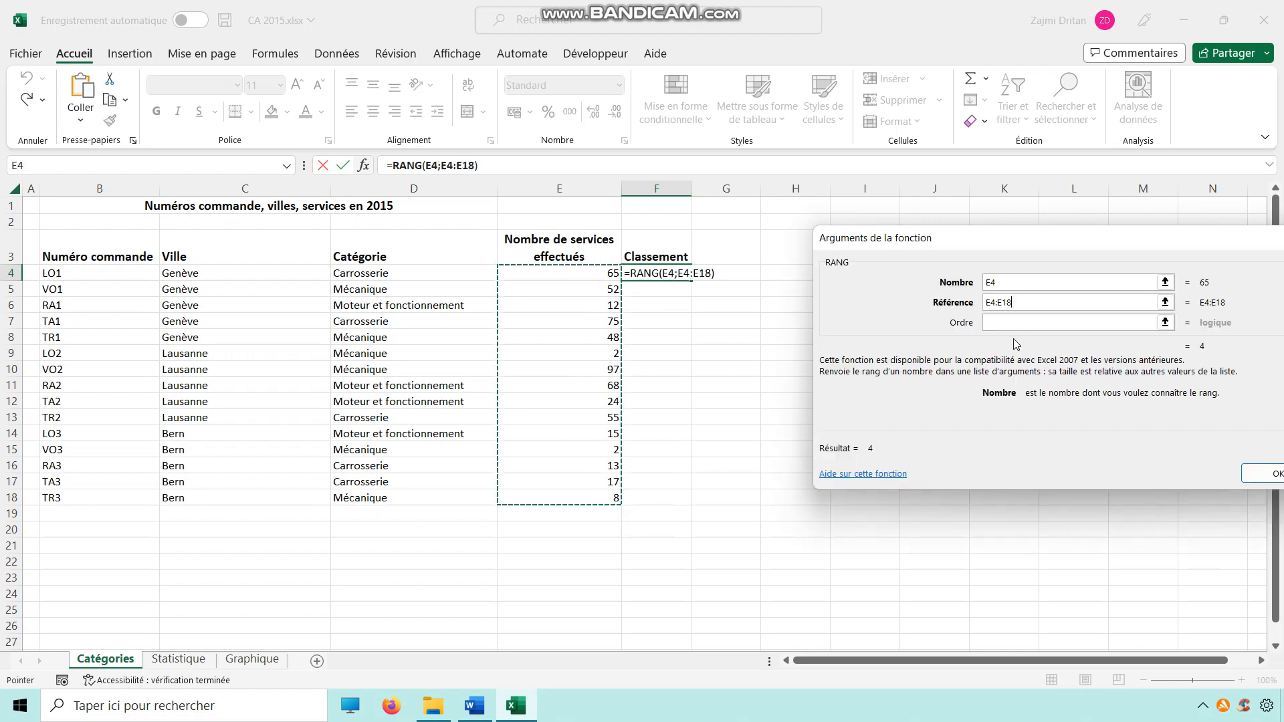
pyautogui.press('F4')
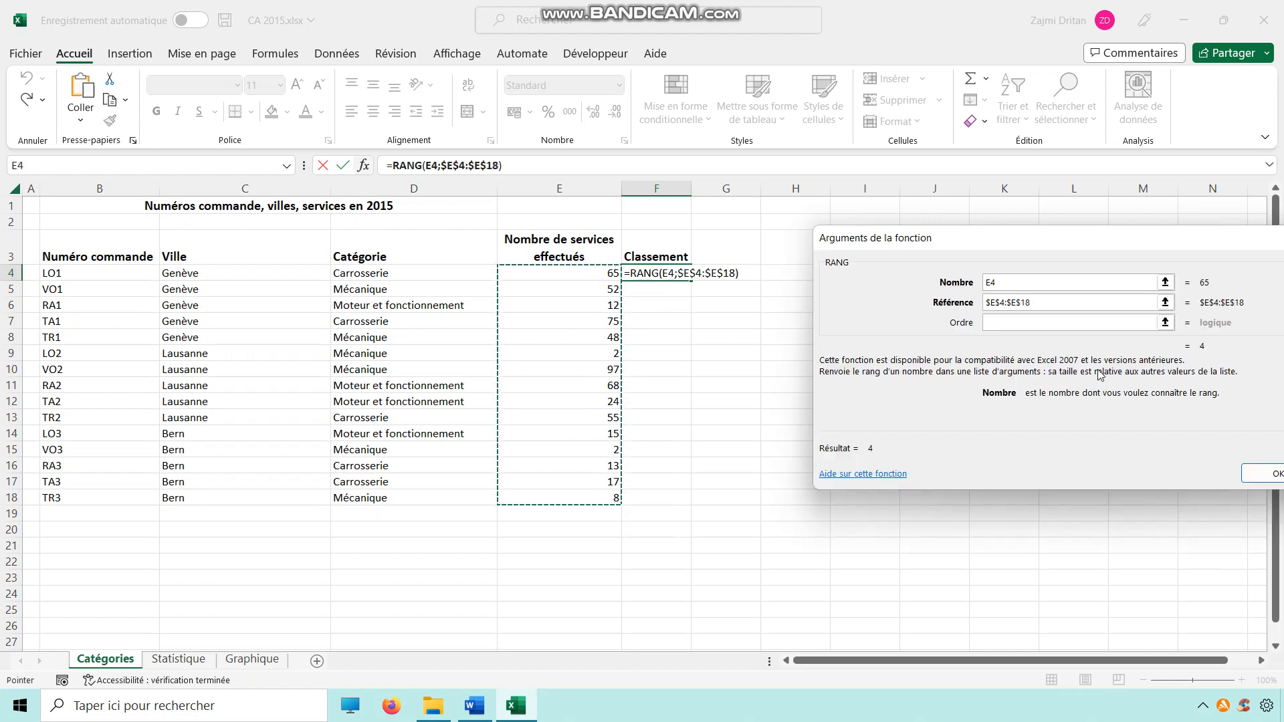
pyautogui.click(996, 322)
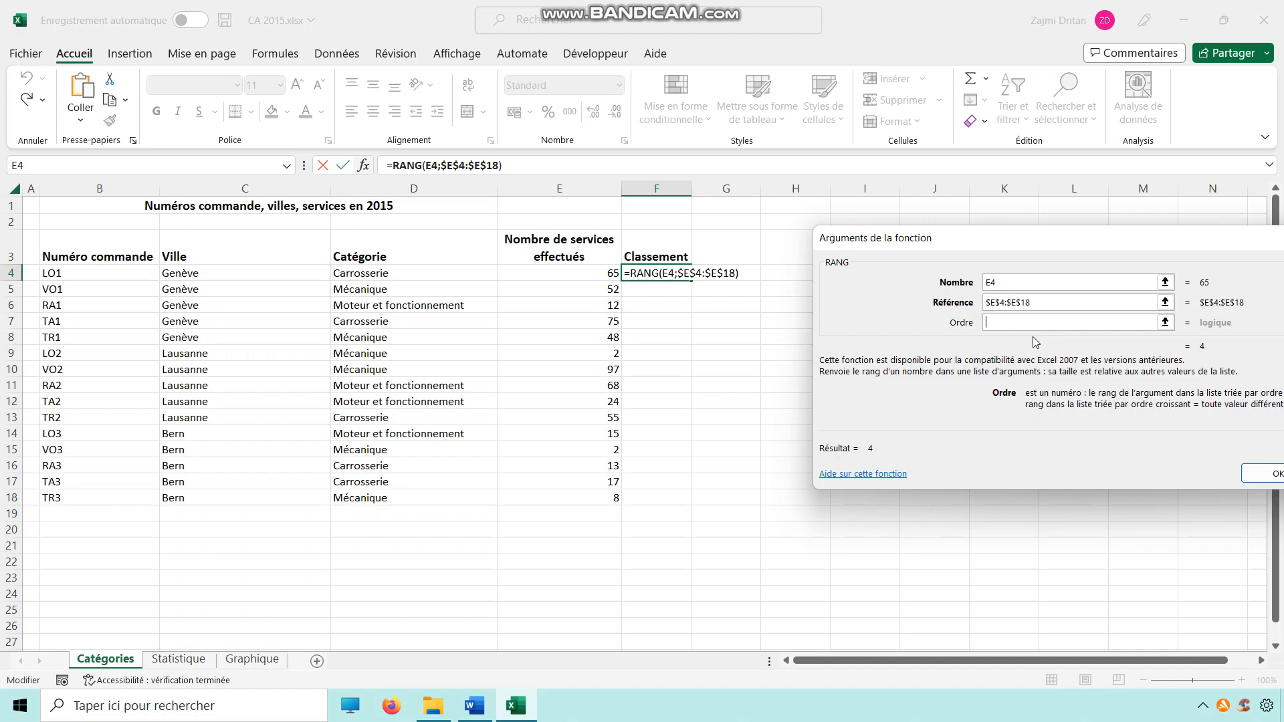
pyautogui.write('0')
pyautogui.click(1256, 471)
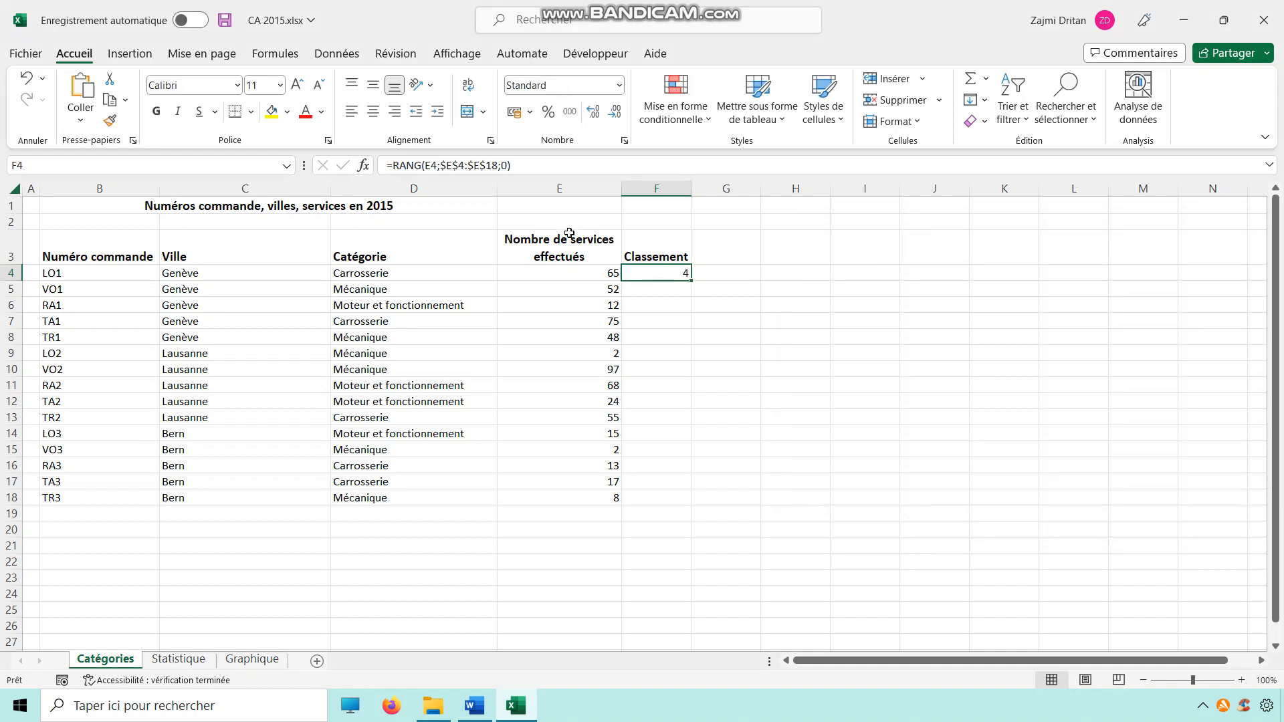
# Step: Fill the ranking formula down from F4 to F18
pyautogui.moveTo(690, 279); pyautogui.dragTo(684, 510)
pyautogui.click(605, 322)
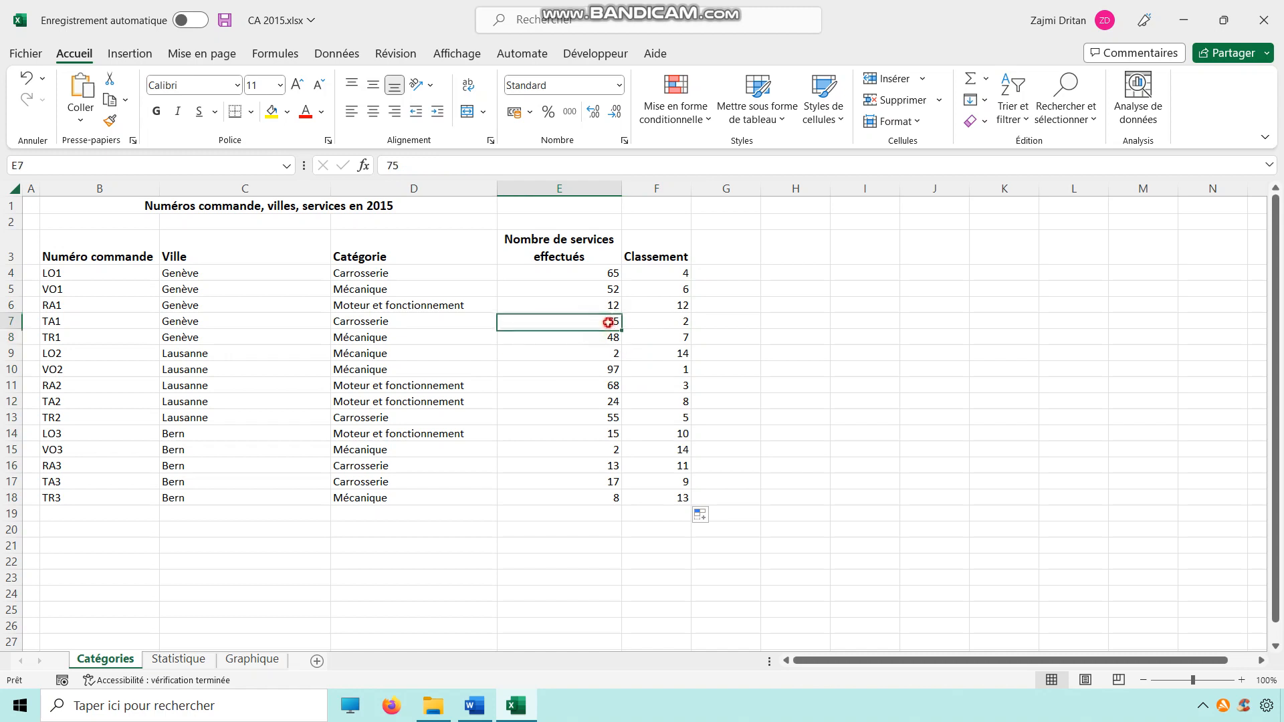
pyautogui.click(667, 329)
pyautogui.click(675, 370)
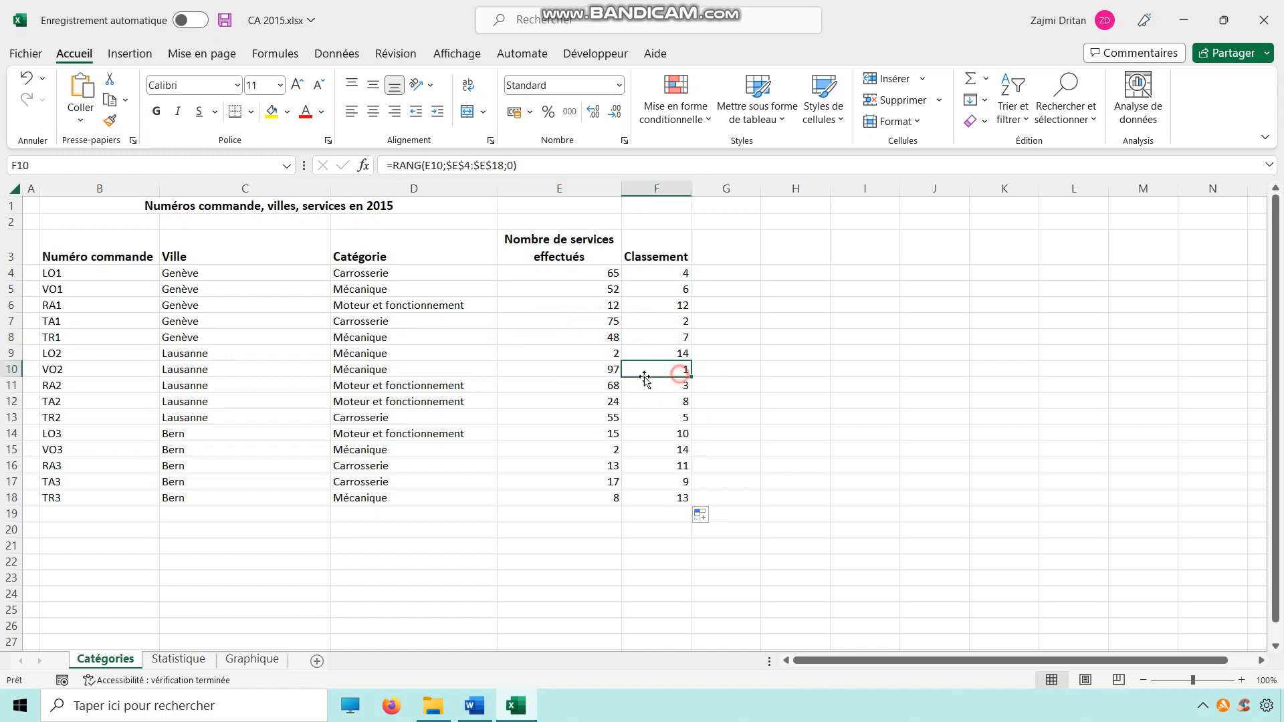
pyautogui.click(600, 369)
pyautogui.click(687, 371)
# Step: Review the function arguments of the ranking formula in F10 without changing them
pyautogui.click(363, 165)
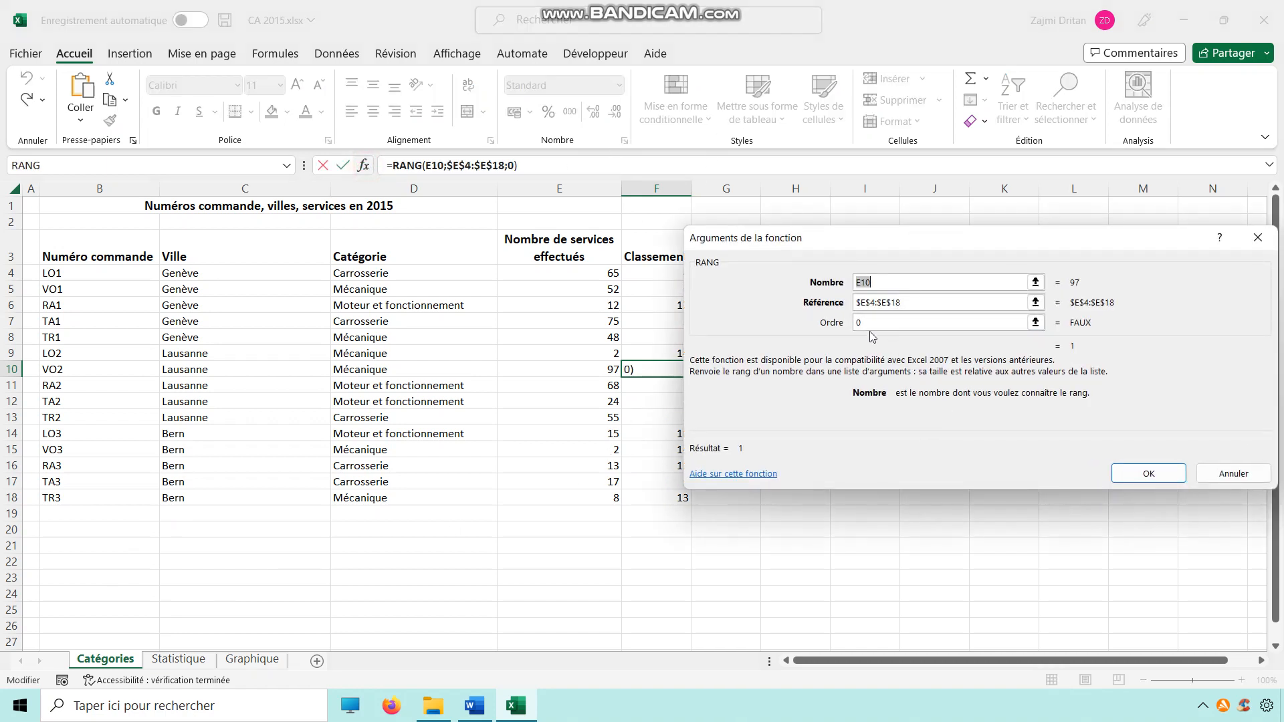
pyautogui.click(869, 323)
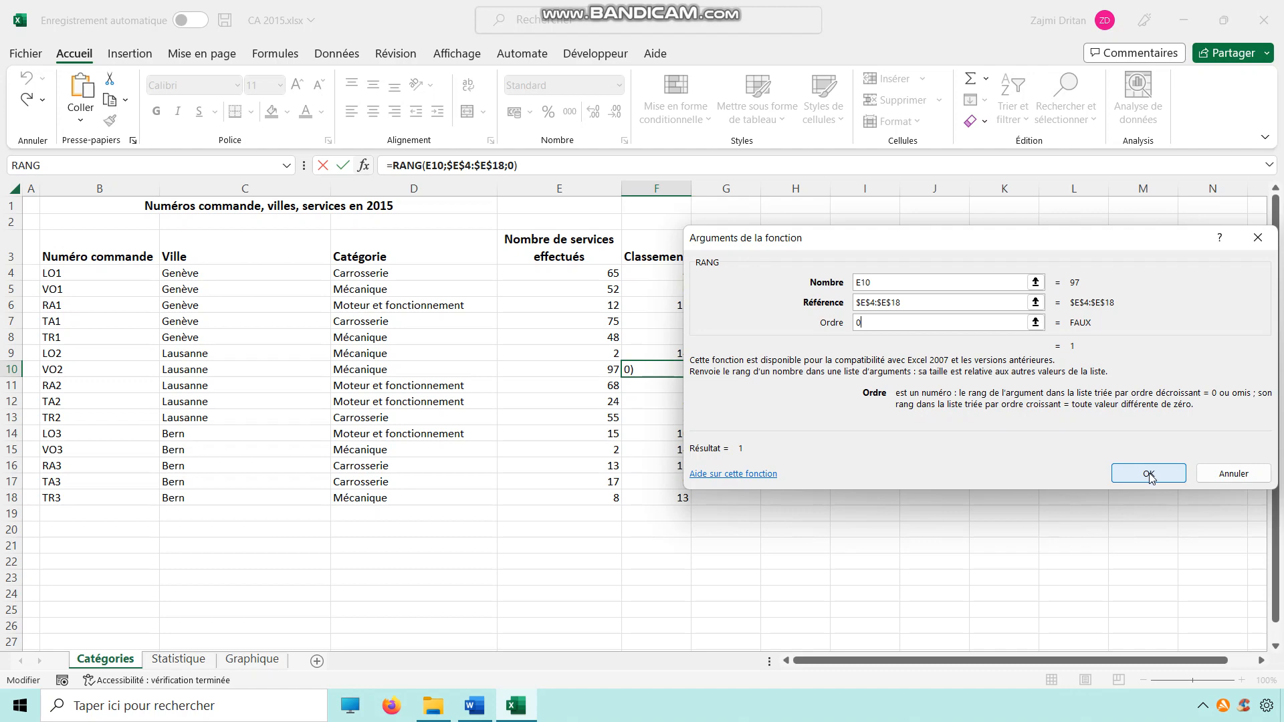
pyautogui.click(1232, 475)
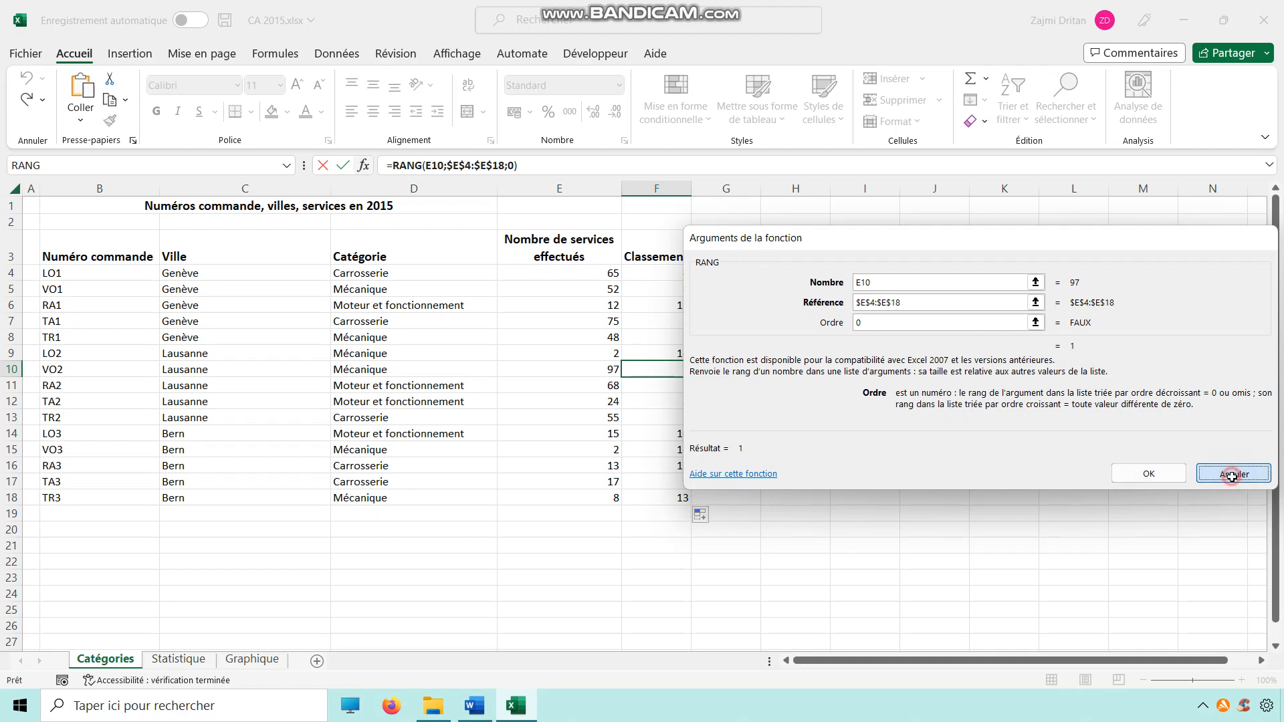
# Step: Switch to the Word assignment and read the instructions for the Catégories sheet
pyautogui.click(179, 662)
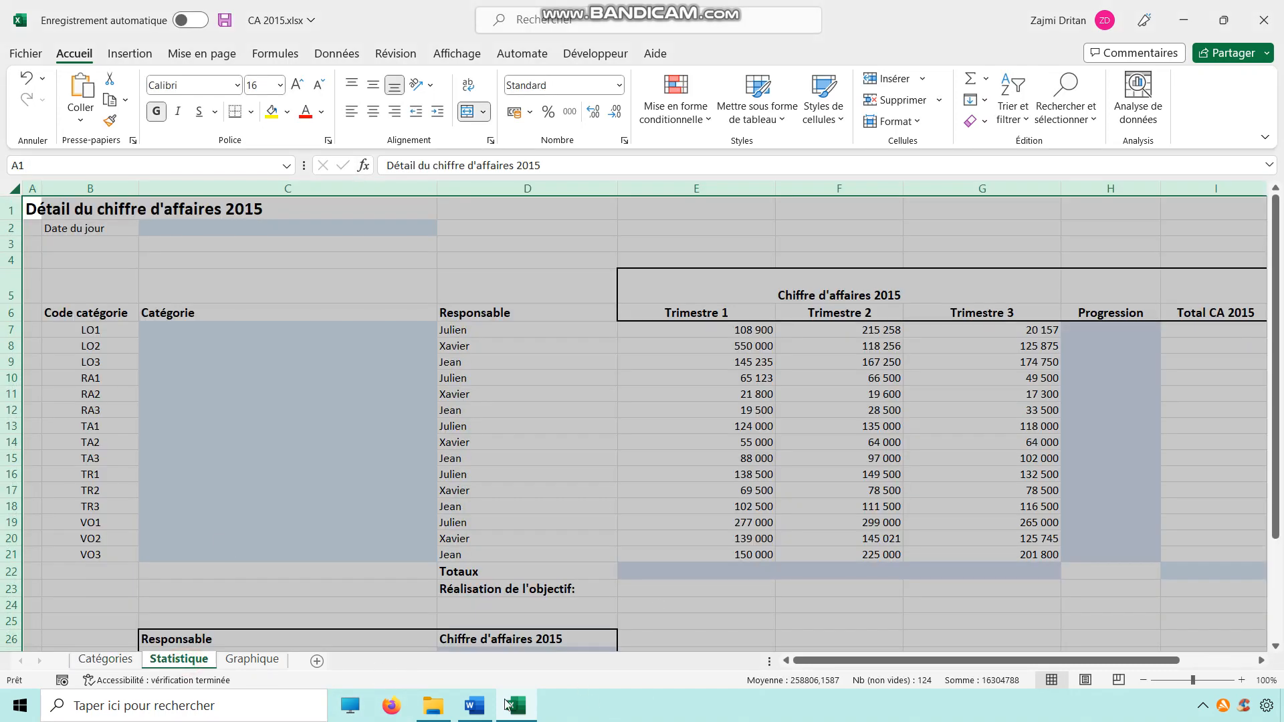
pyautogui.click(255, 492)
pyautogui.click(475, 706)
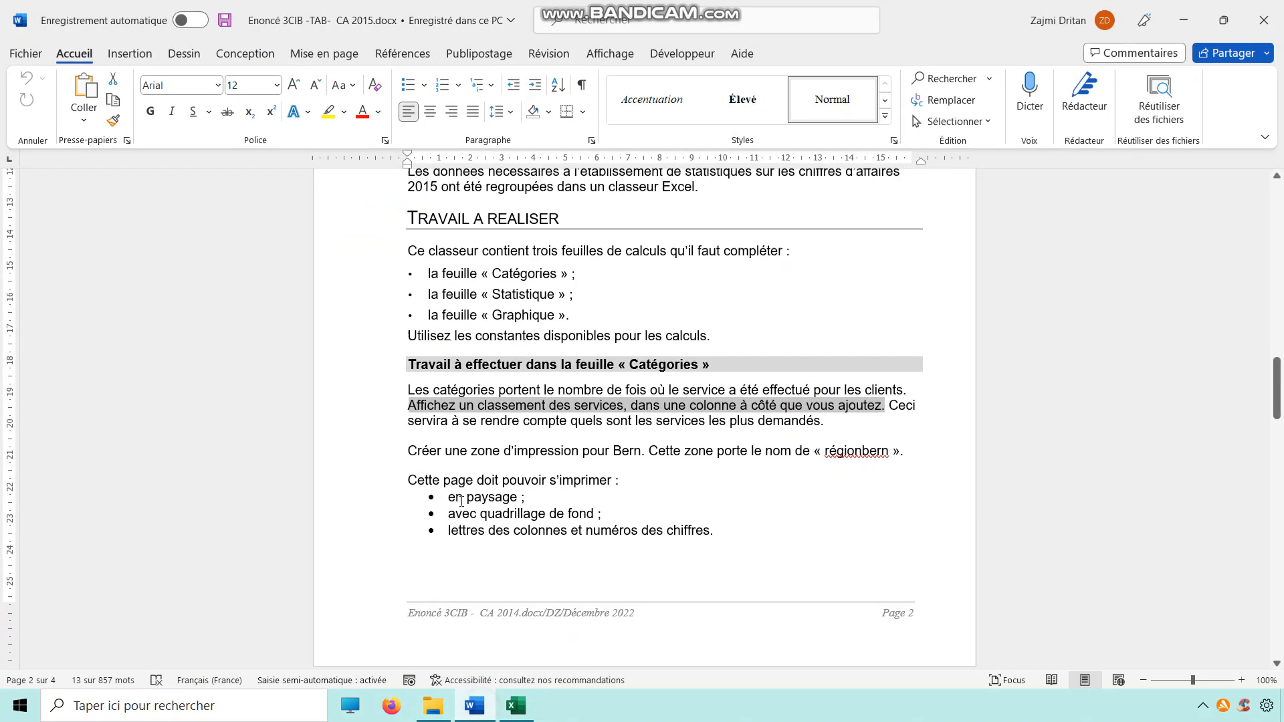
pyautogui.scroll(-1, 557, 498)
pyautogui.scroll(-7, 557, 498)
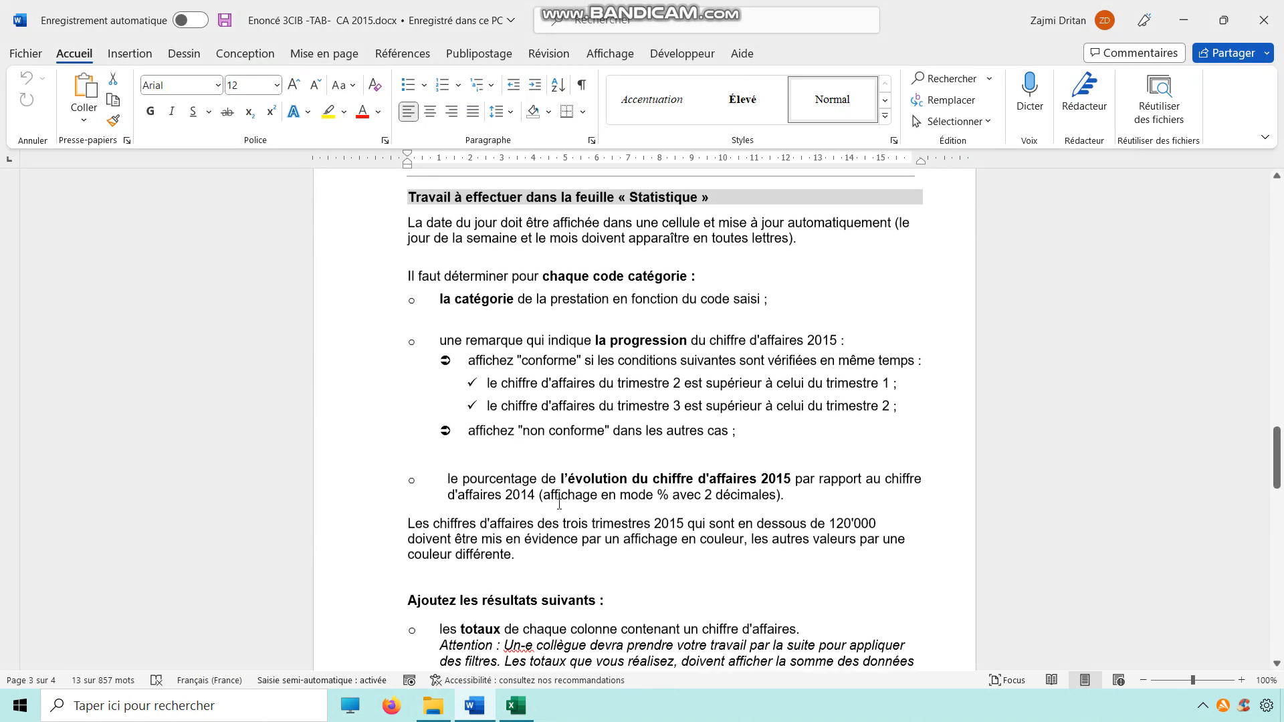
pyautogui.scroll(4, 566, 405)
pyautogui.scroll(1, 565, 404)
pyautogui.moveTo(408, 290); pyautogui.dragTo(704, 379)
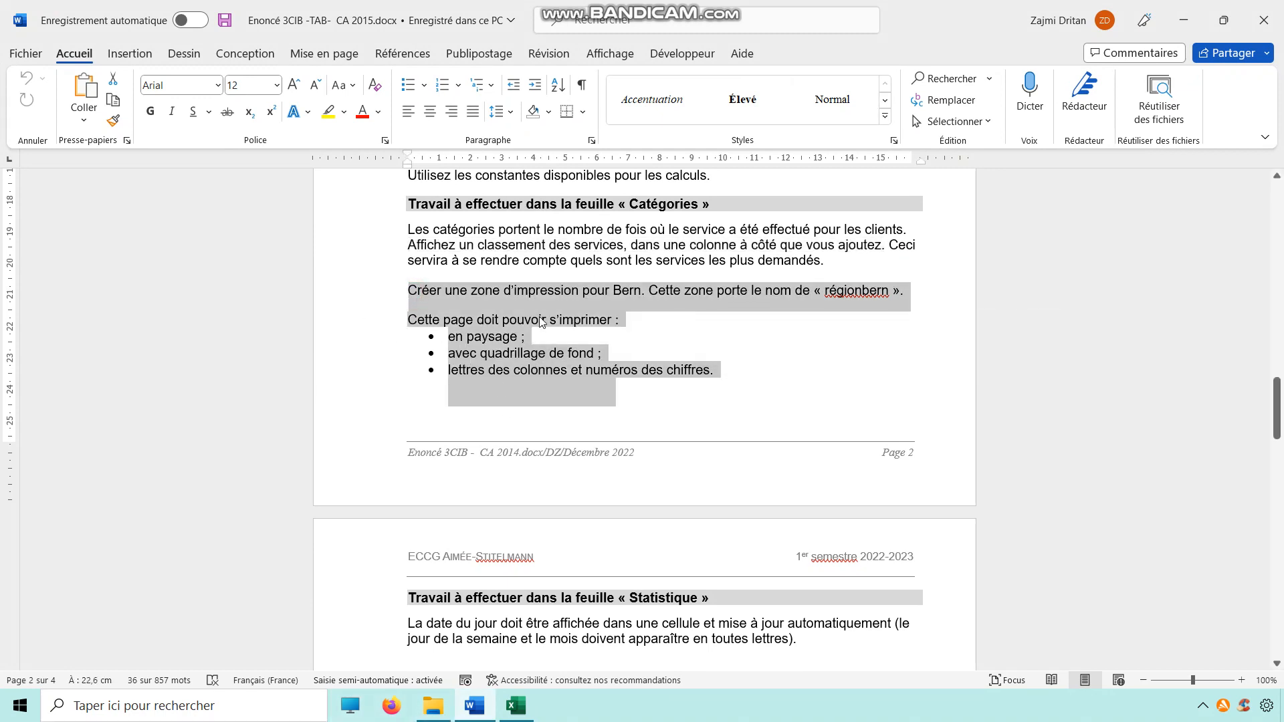
pyautogui.click(537, 292)
pyautogui.moveTo(901, 290); pyautogui.dragTo(323, 295)
# Step: Name the Bern rows range B14:F18 as régionbern
pyautogui.click(525, 707)
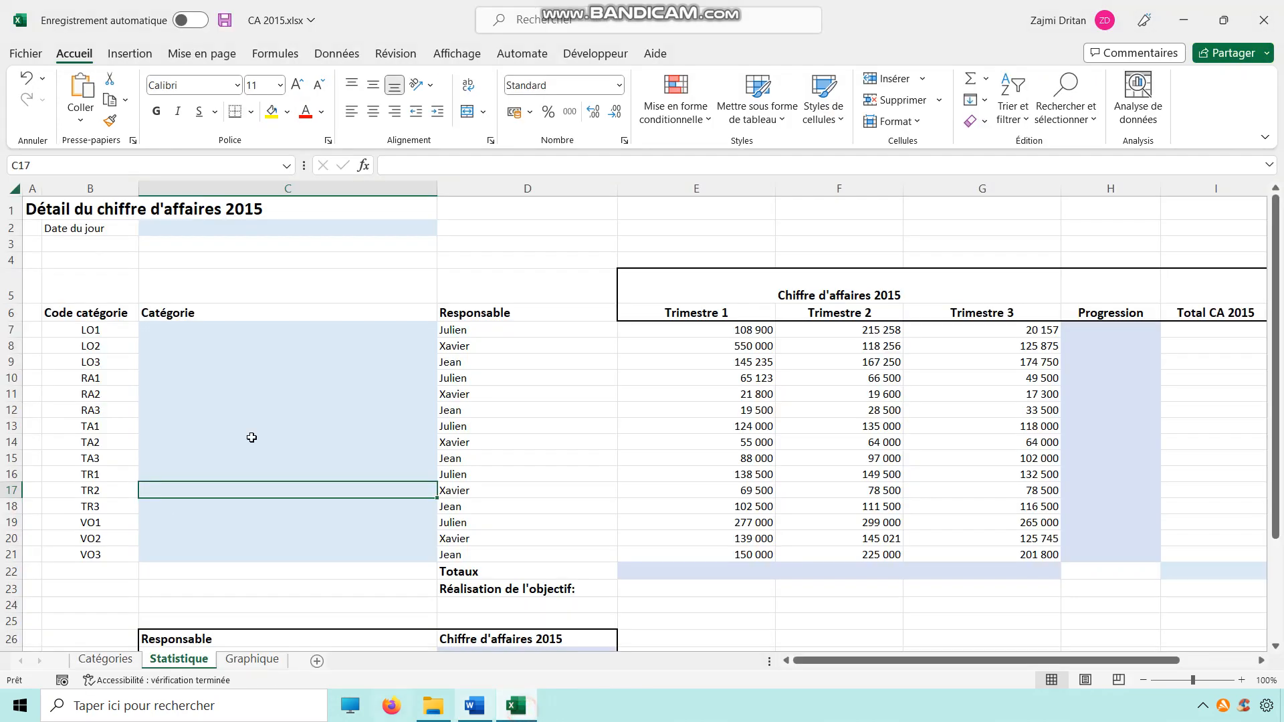
pyautogui.click(113, 660)
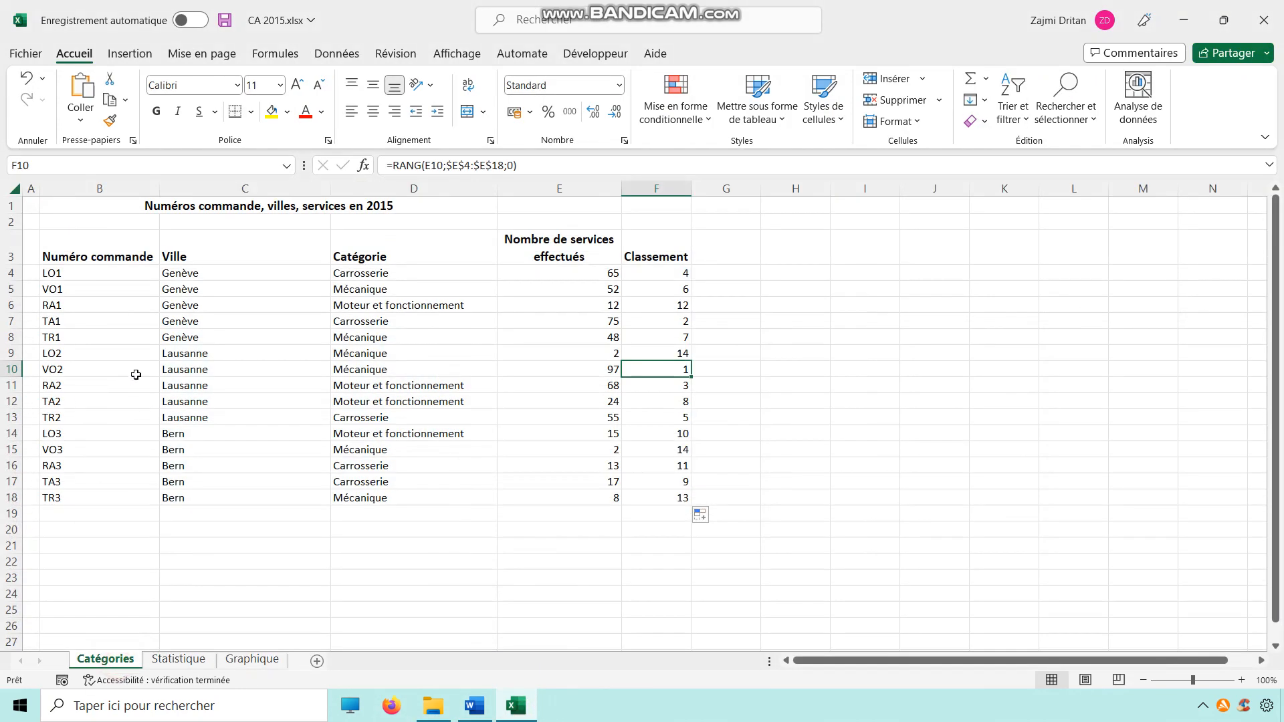
pyautogui.moveTo(47, 433); pyautogui.dragTo(675, 498)
pyautogui.click(80, 167)
pyautogui.write('régionber')
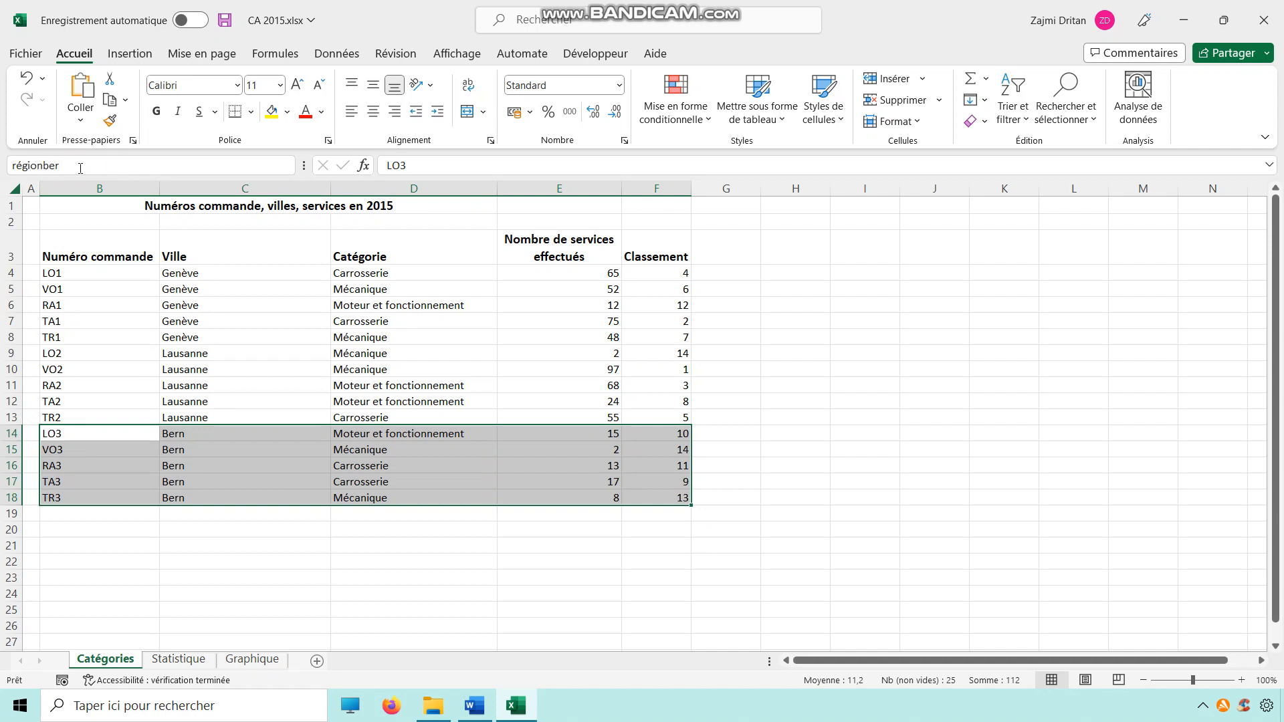
pyautogui.press('Return')
# Step: Select the régionbern named range to check it
pyautogui.click(294, 331)
pyautogui.click(202, 486)
pyautogui.click(286, 165)
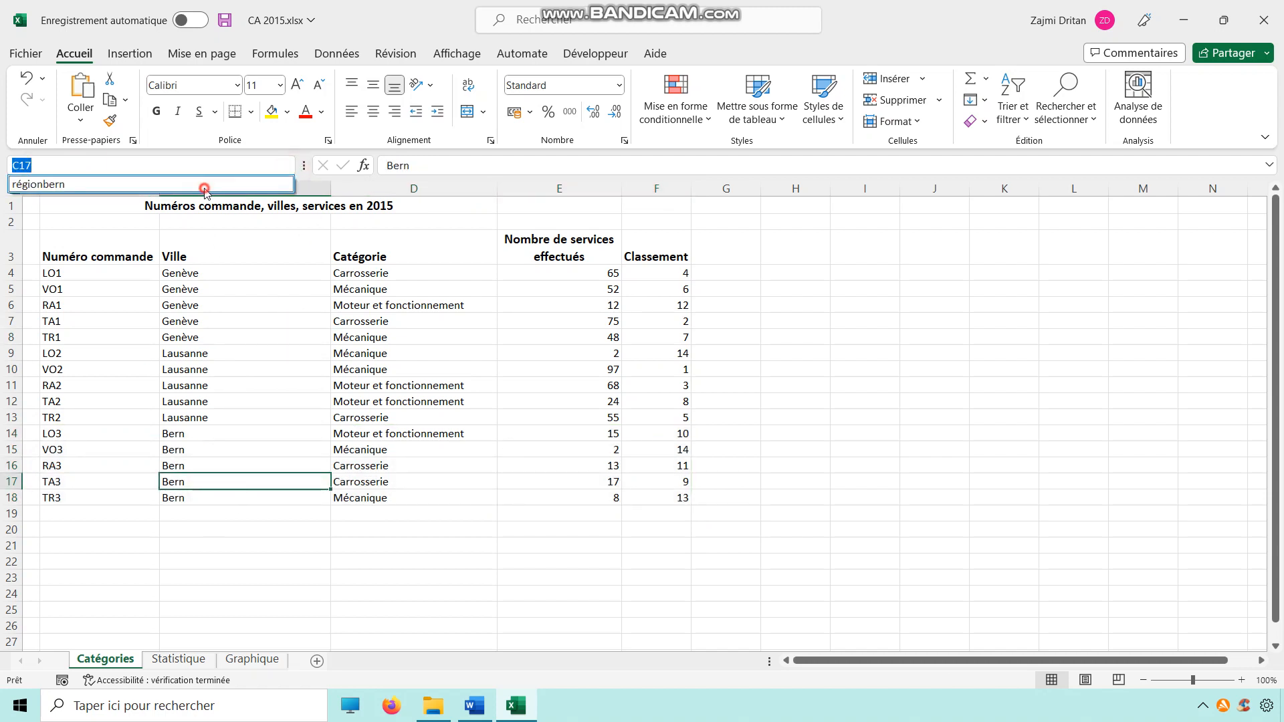
pyautogui.click(204, 183)
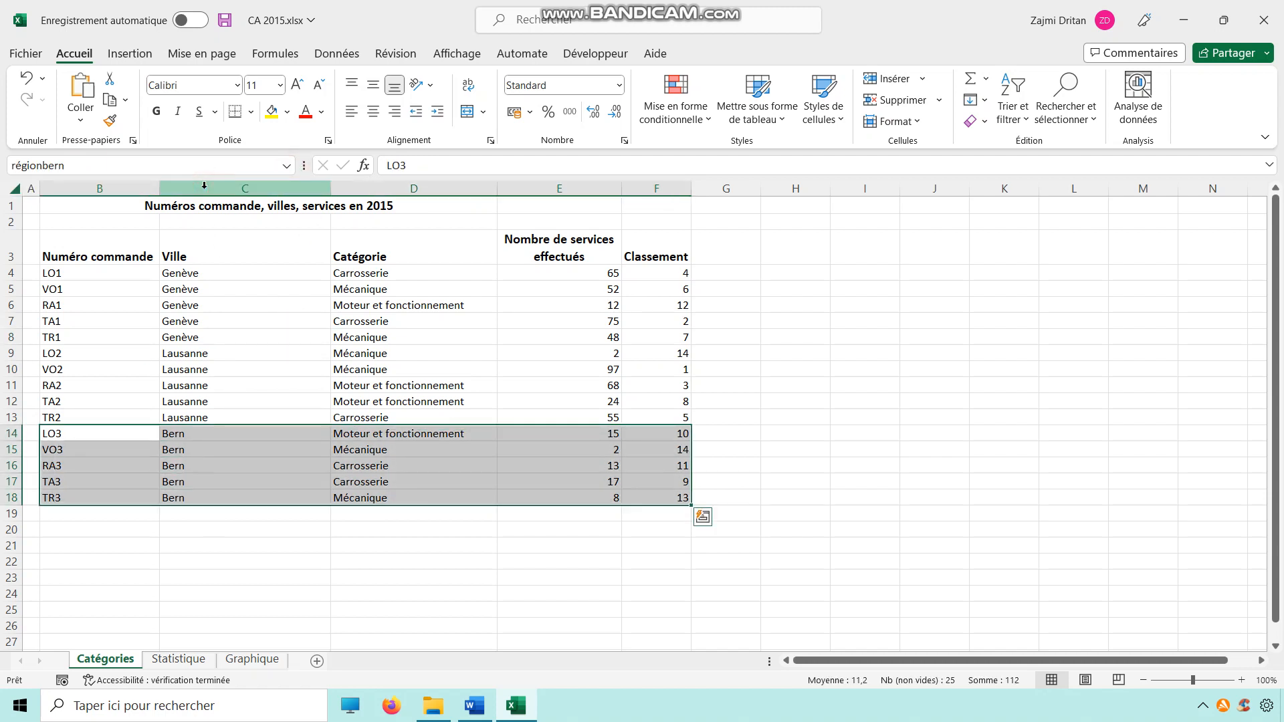
pyautogui.click(209, 612)
# Step: Open page setup for the Catégories sheet and set landscape orientation at 100% scale
pyautogui.click(483, 708)
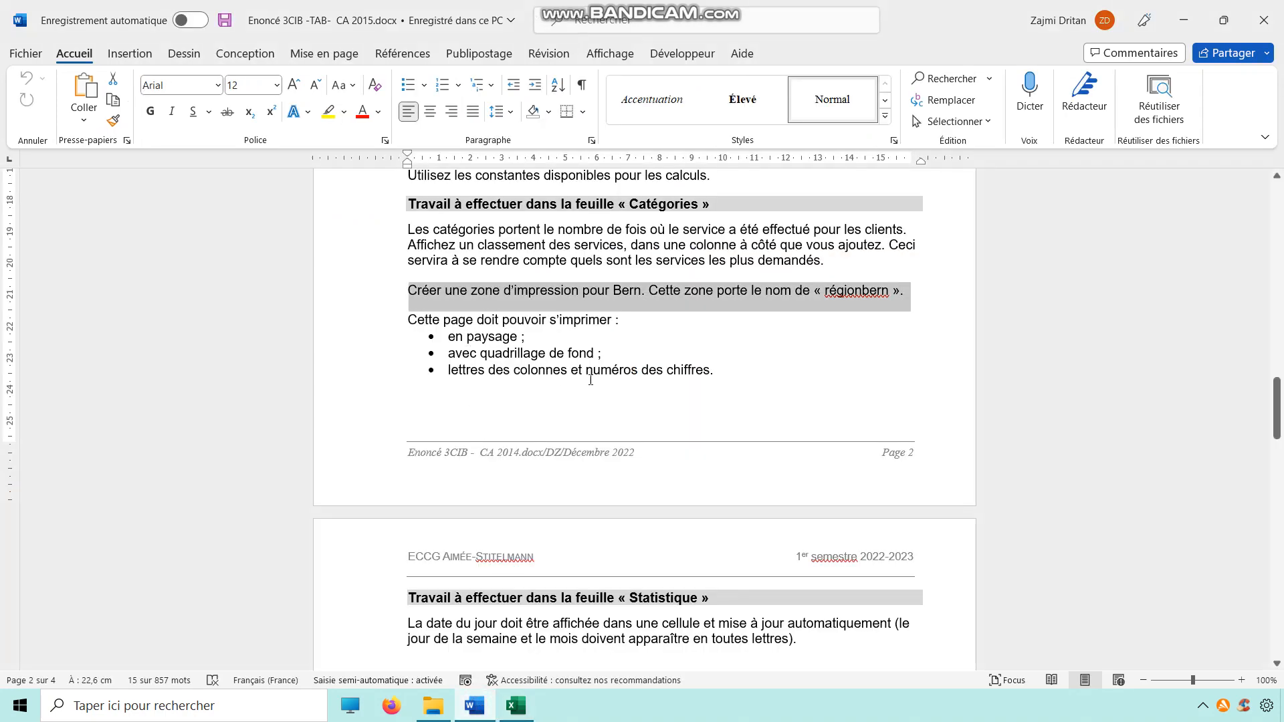
pyautogui.click(1183, 20)
pyautogui.click(270, 355)
pyautogui.click(212, 55)
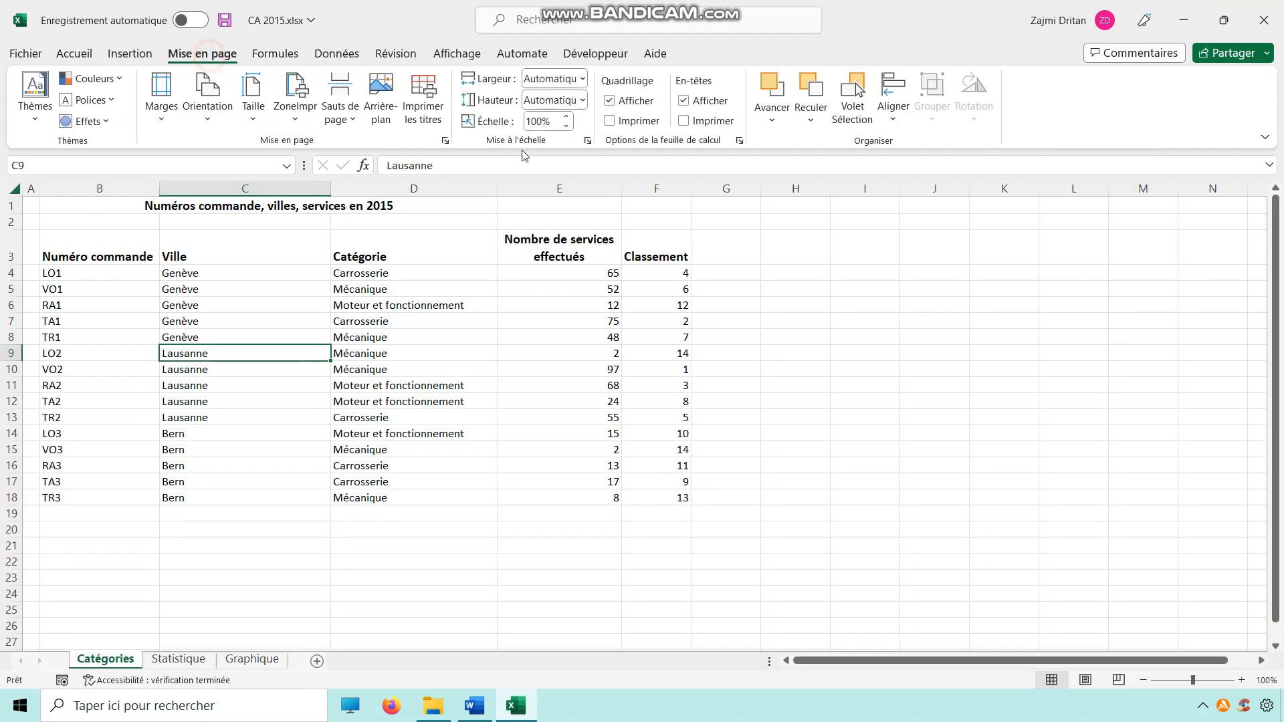
pyautogui.click(444, 140)
pyautogui.click(930, 243)
pyautogui.click(783, 327)
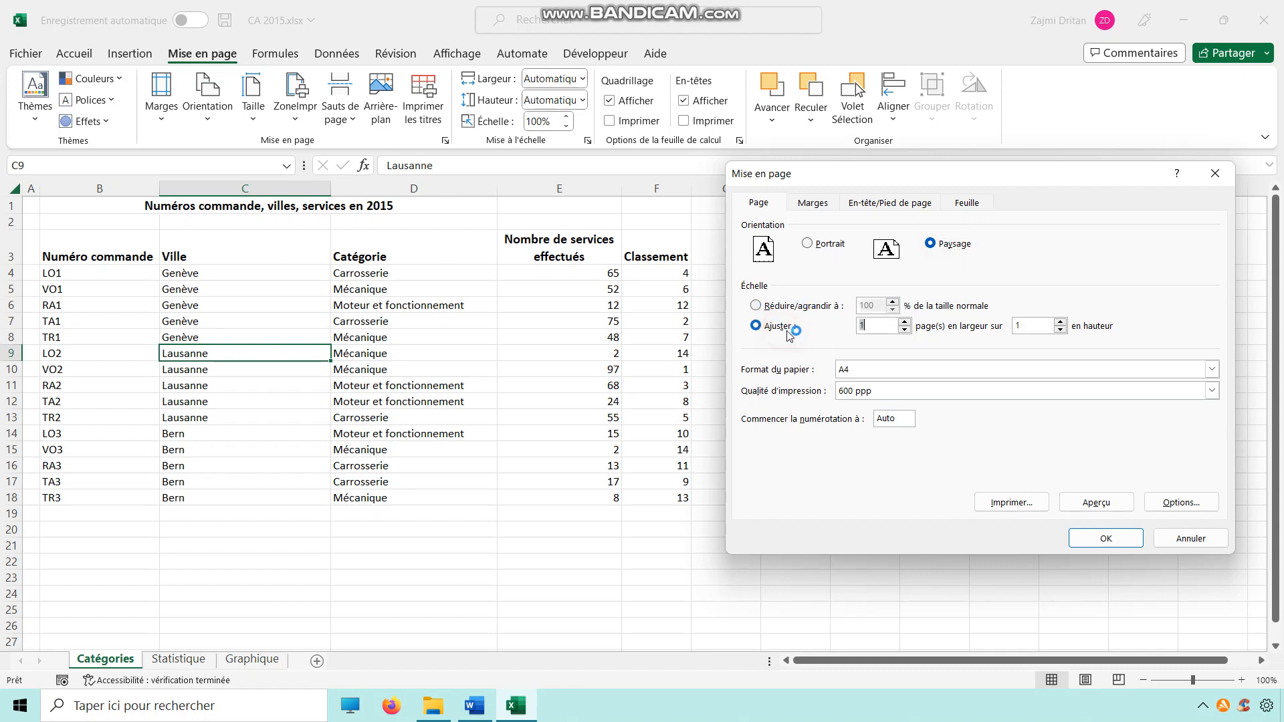
pyautogui.click(773, 307)
pyautogui.click(807, 206)
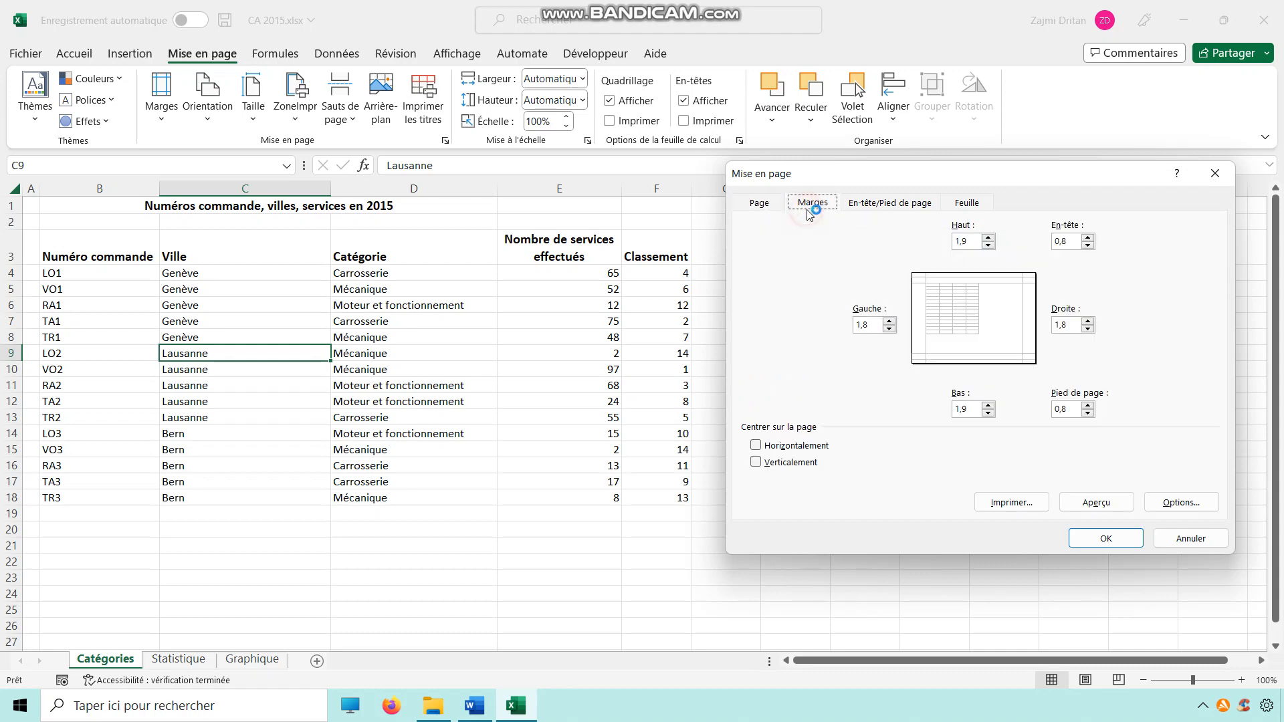
pyautogui.click(759, 202)
pyautogui.click(476, 713)
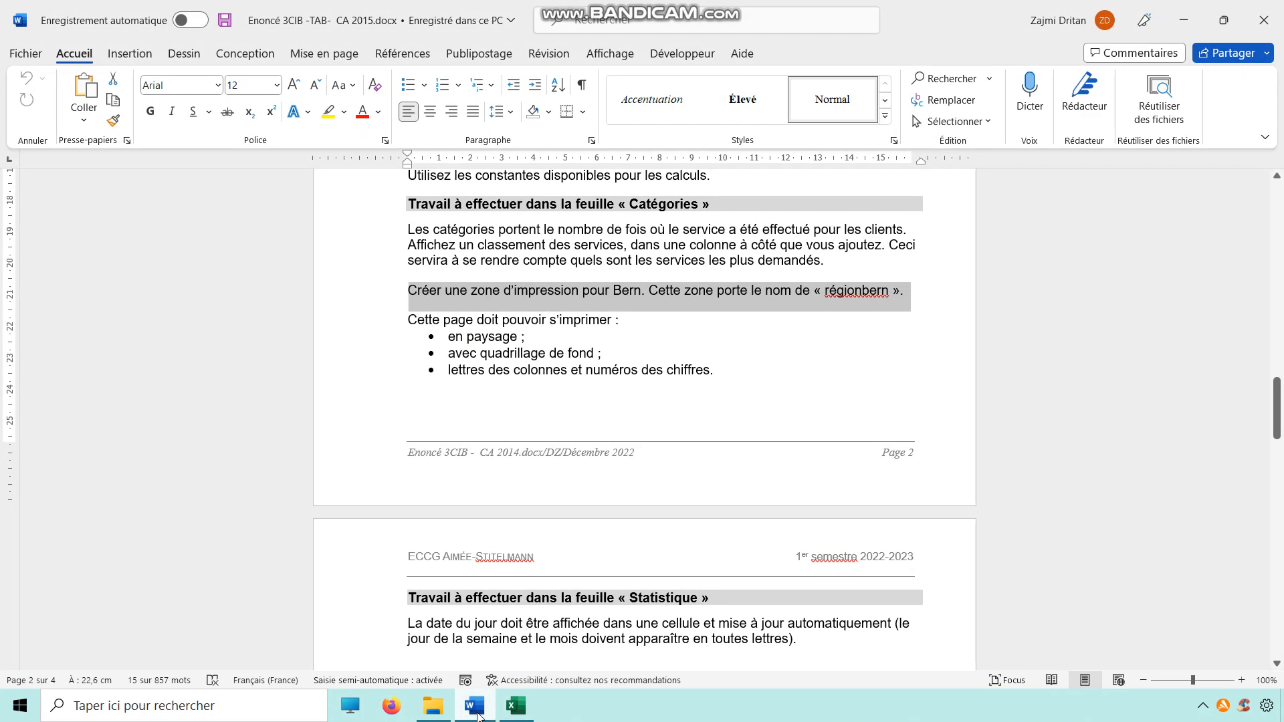
pyautogui.click(476, 712)
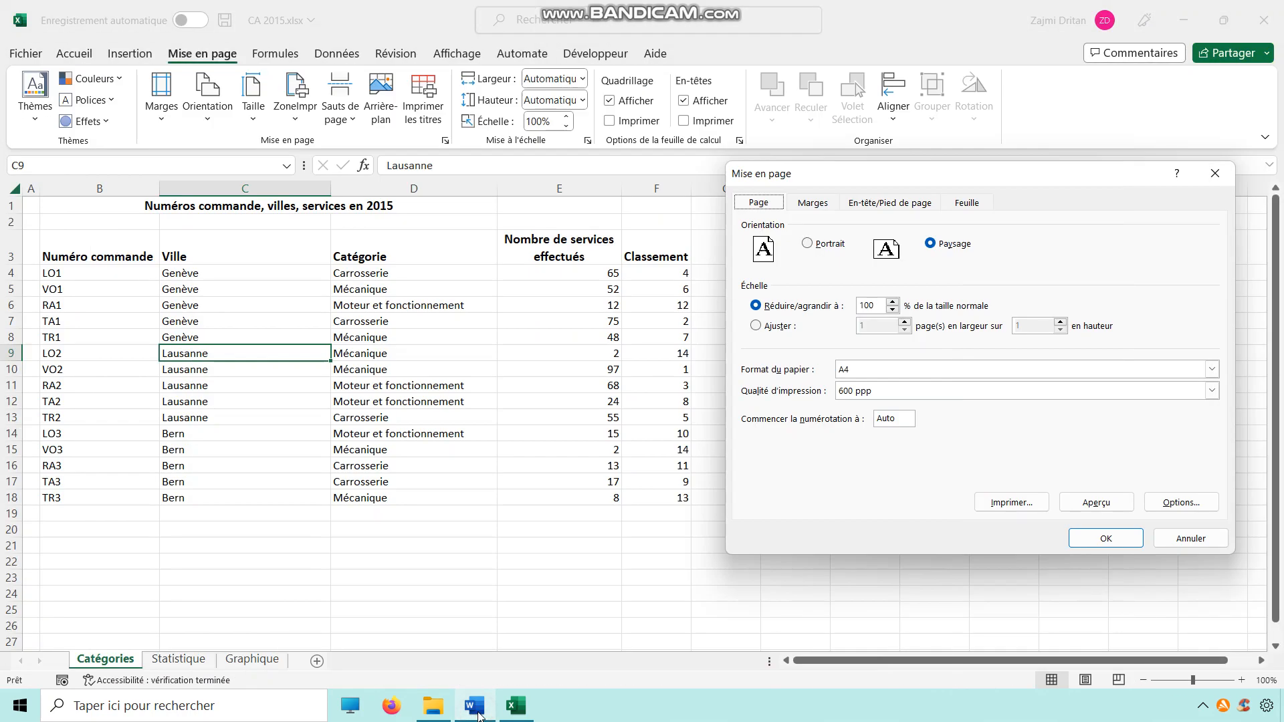
# Step: Enable printing of gridlines and row and column headings in the sheet options
pyautogui.click(812, 203)
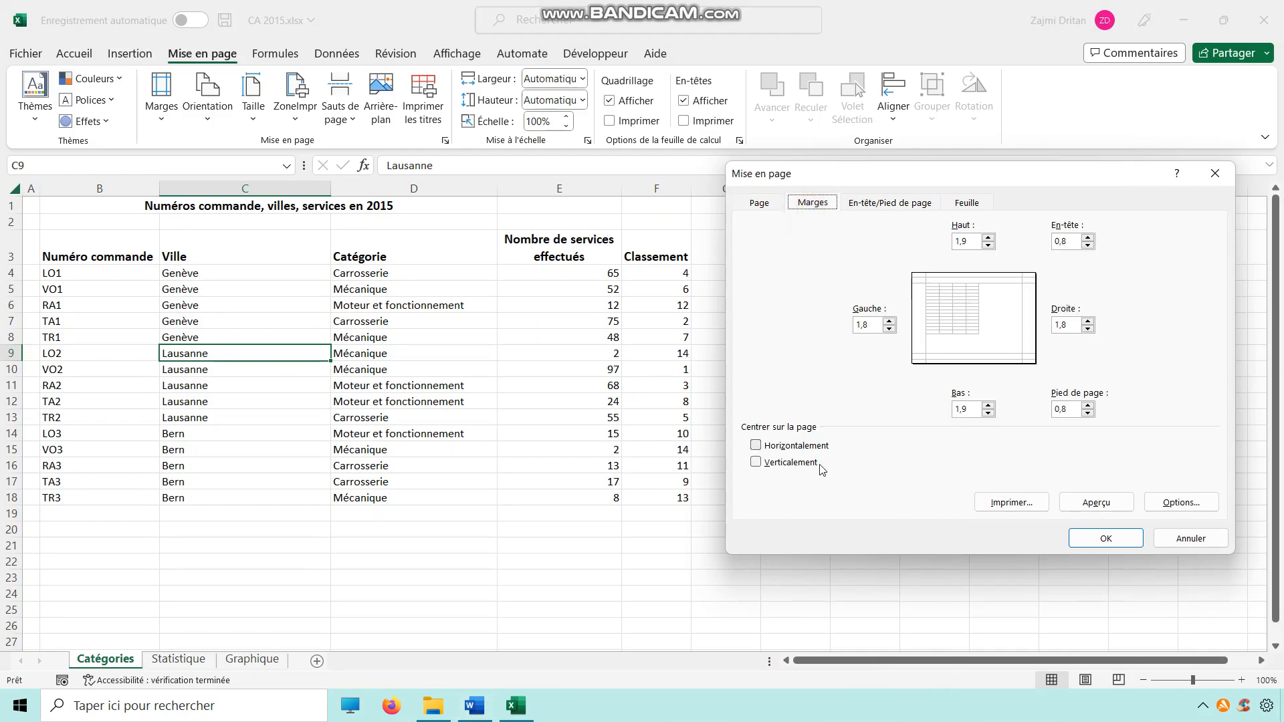
pyautogui.click(967, 204)
pyautogui.click(786, 326)
pyautogui.click(806, 376)
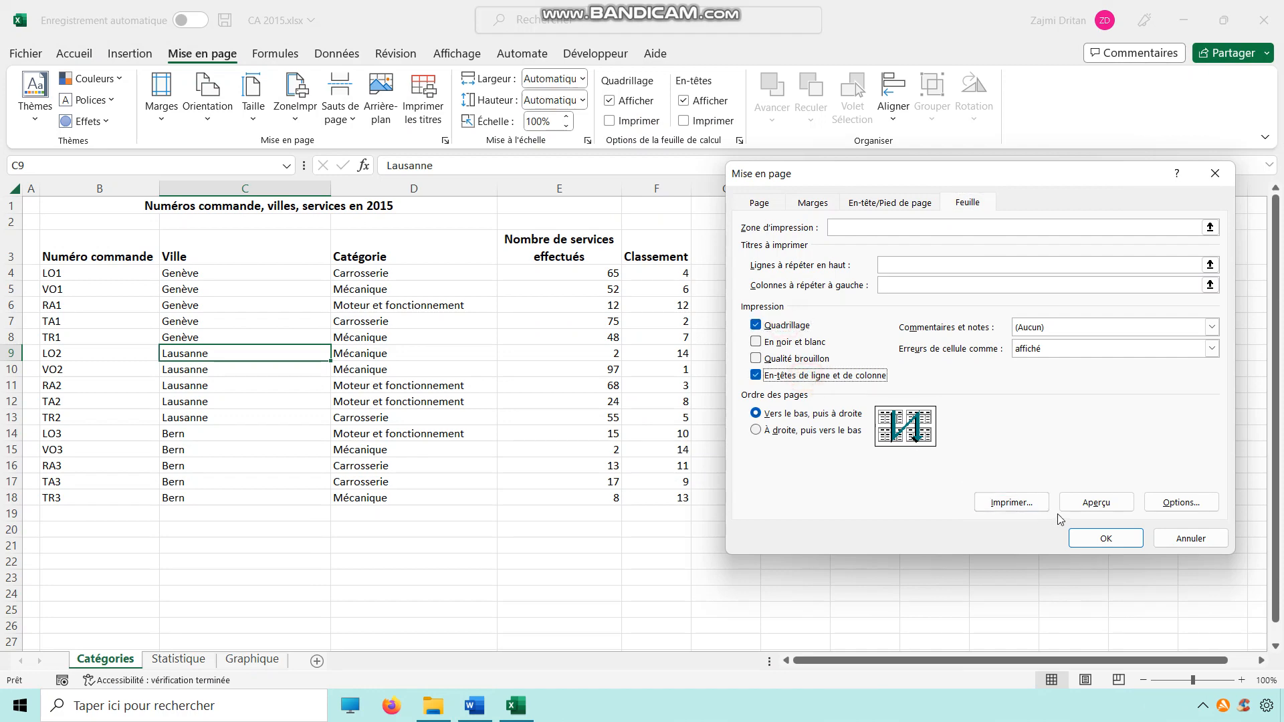
# Step: Preview the printed page and return to the workbook
pyautogui.click(1096, 502)
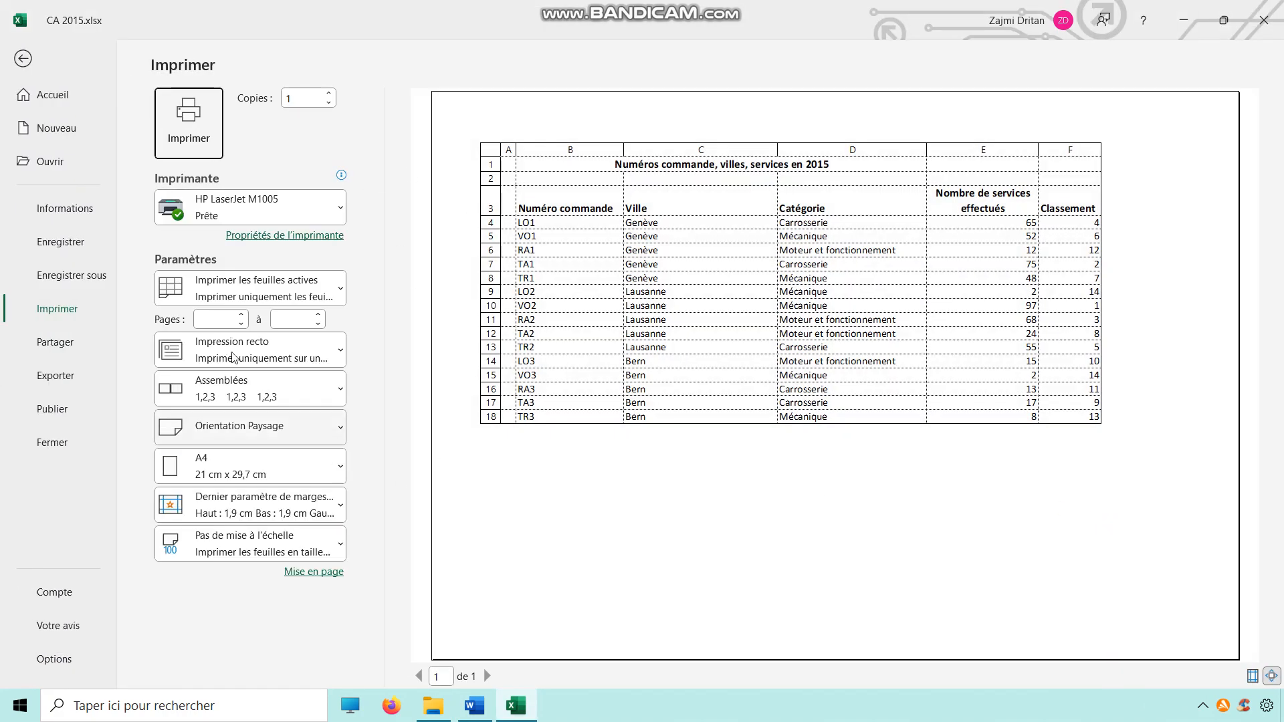
pyautogui.click(22, 59)
# Step: Read the Word instructions for the Statistique sheet
pyautogui.click(178, 659)
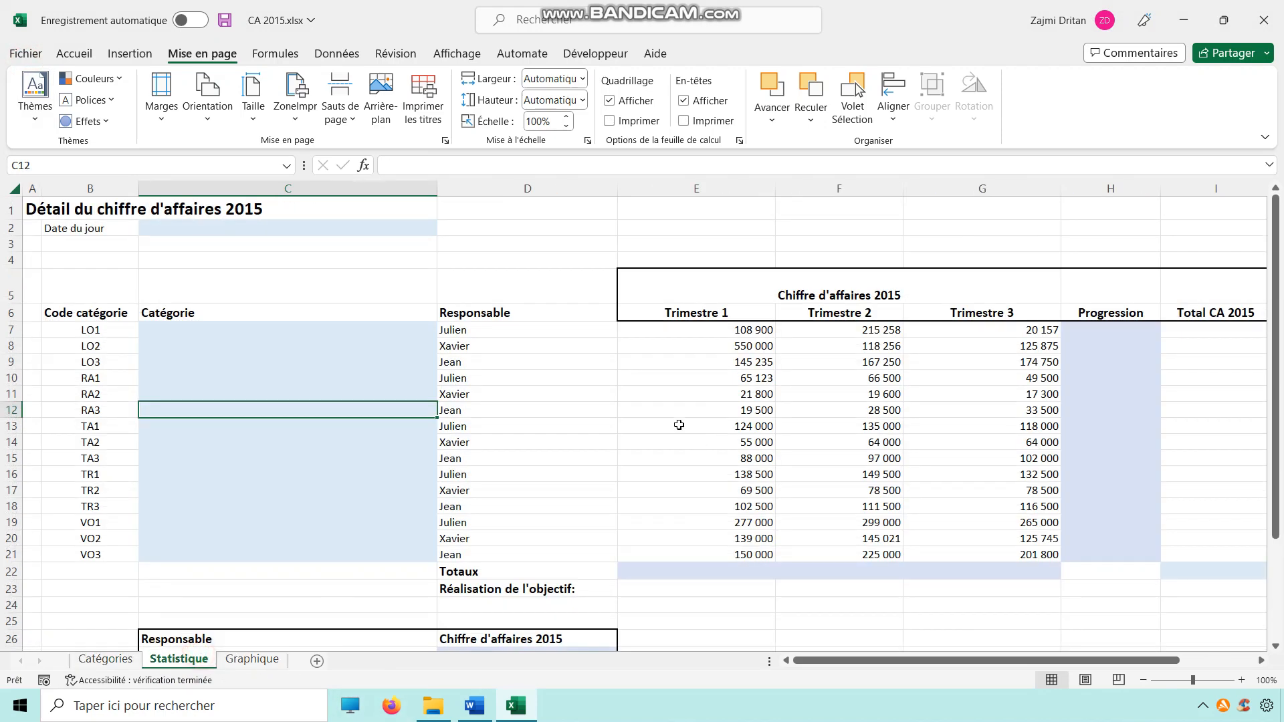
pyautogui.click(476, 706)
pyautogui.scroll(-8, 588, 425)
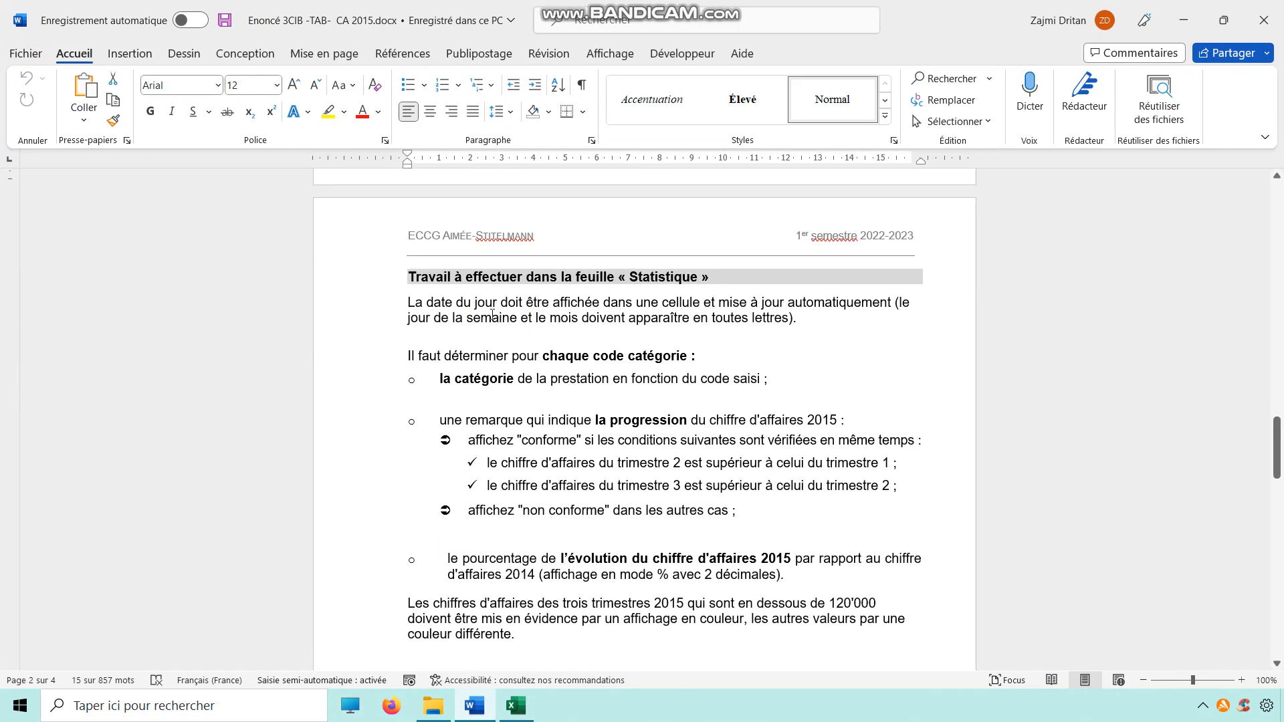
pyautogui.moveTo(475, 302); pyautogui.dragTo(604, 302)
pyautogui.press('alt')
pyautogui.click(626, 374)
pyautogui.hotkey('alt', 'Tab')
# Step: Enter =AUJOURDHUI() as today's date in C2 of the Statistique sheet
pyautogui.click(272, 229)
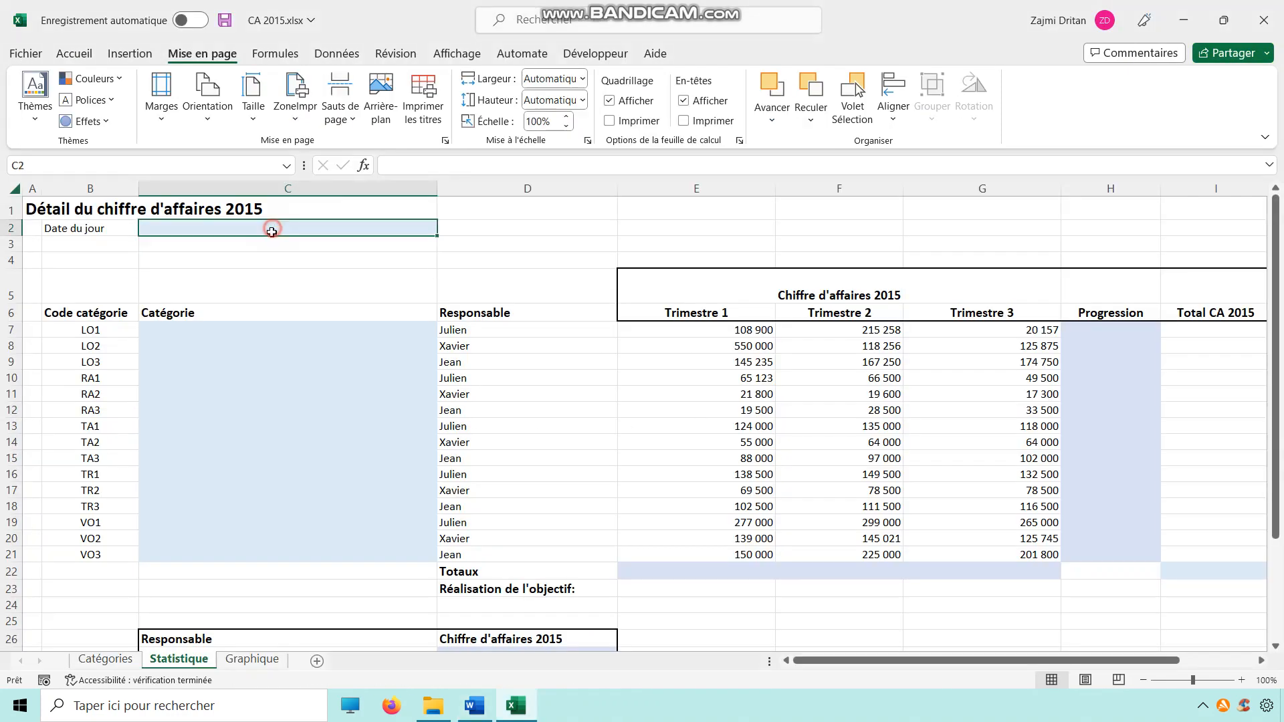
pyautogui.write('=aujou')
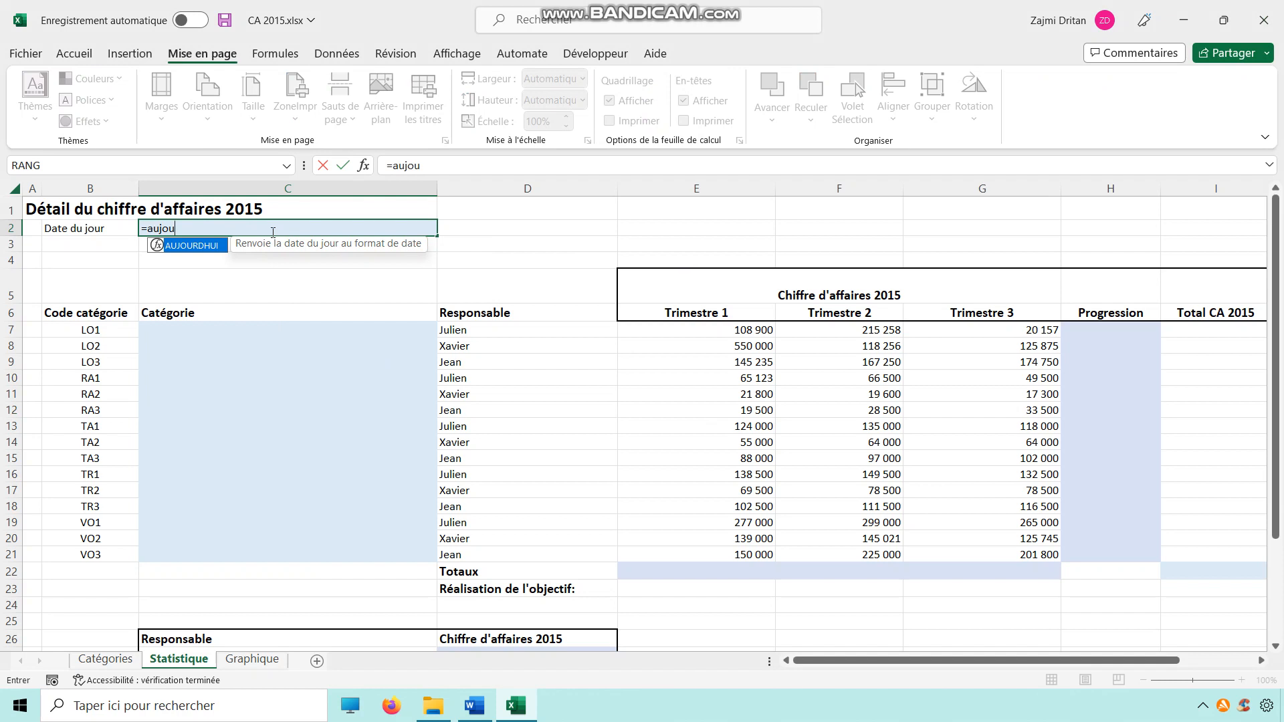
pyautogui.doubleClick(206, 246)
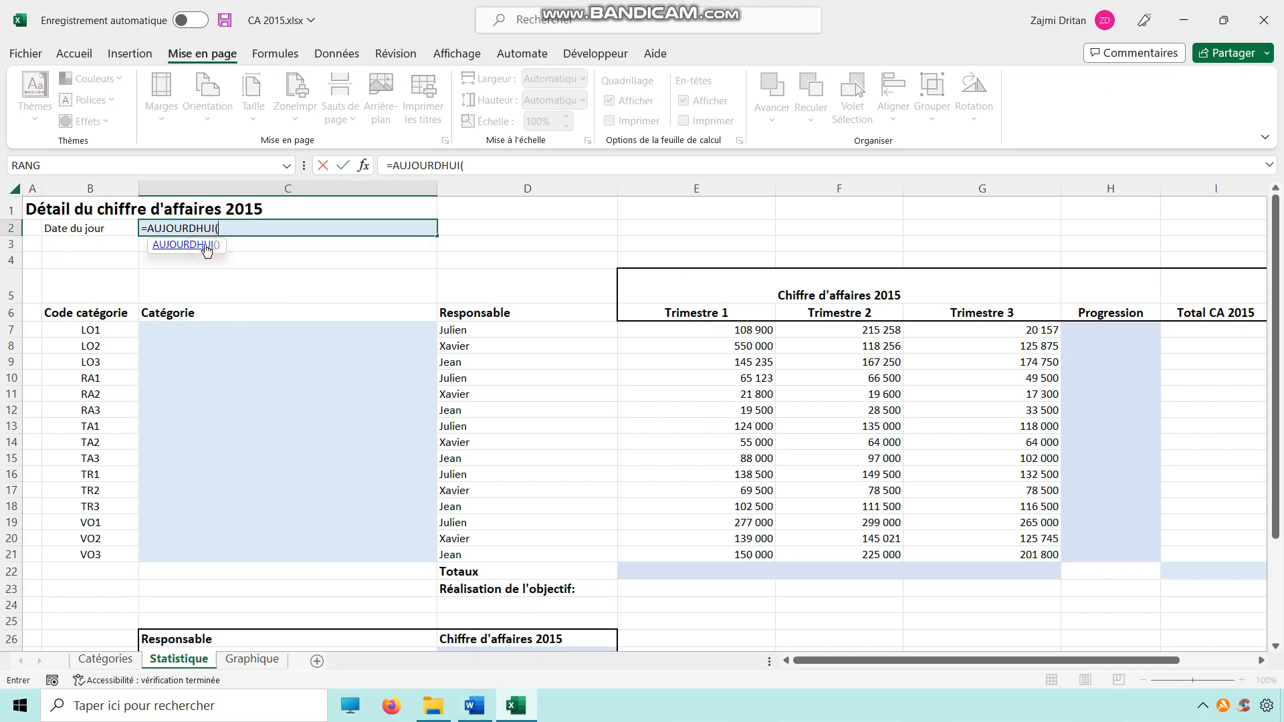
pyautogui.press('Return')
# Step: Format the date in C2 with the long date format showing the weekday and month in full
pyautogui.click(338, 226)
pyautogui.rightClick(341, 227)
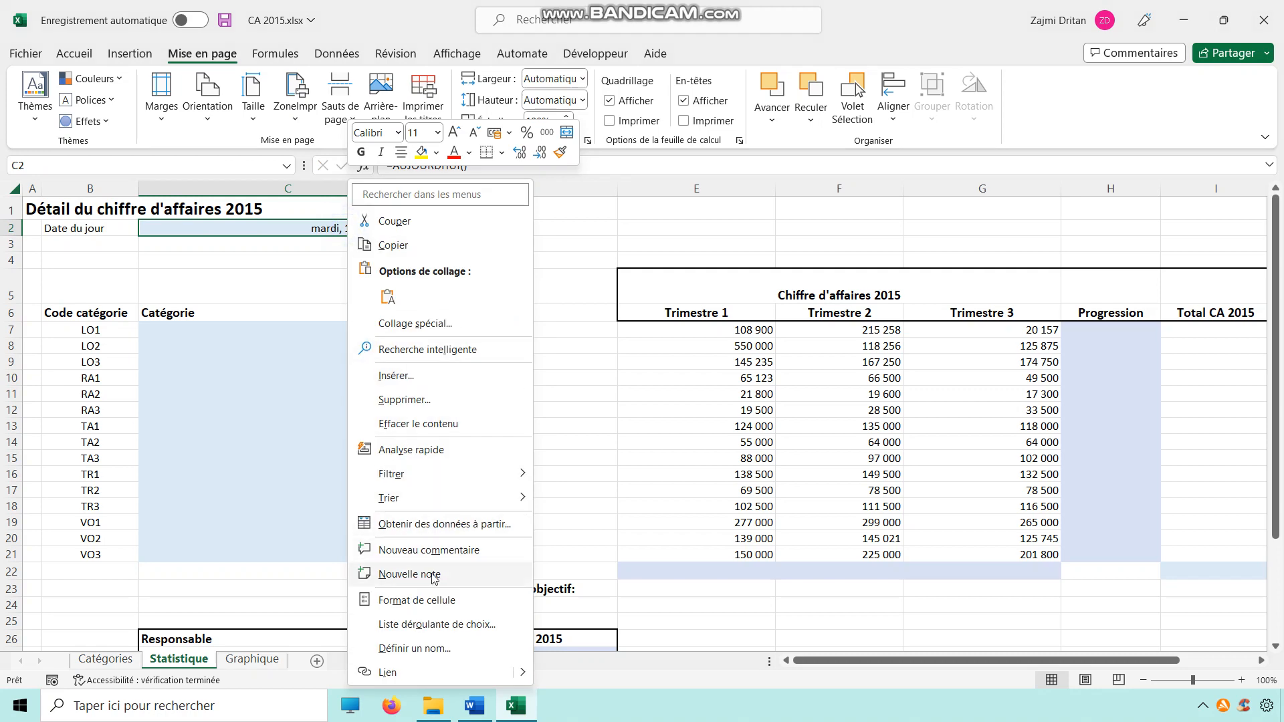
pyautogui.click(429, 599)
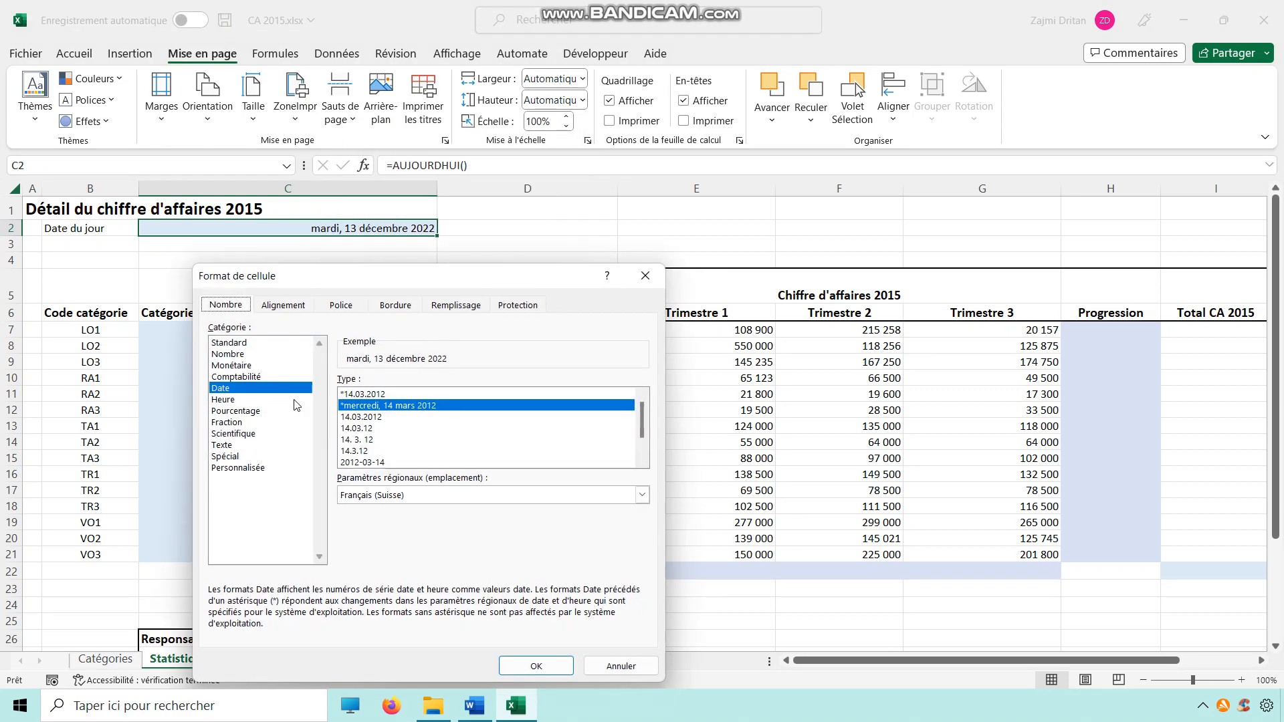
pyautogui.click(536, 665)
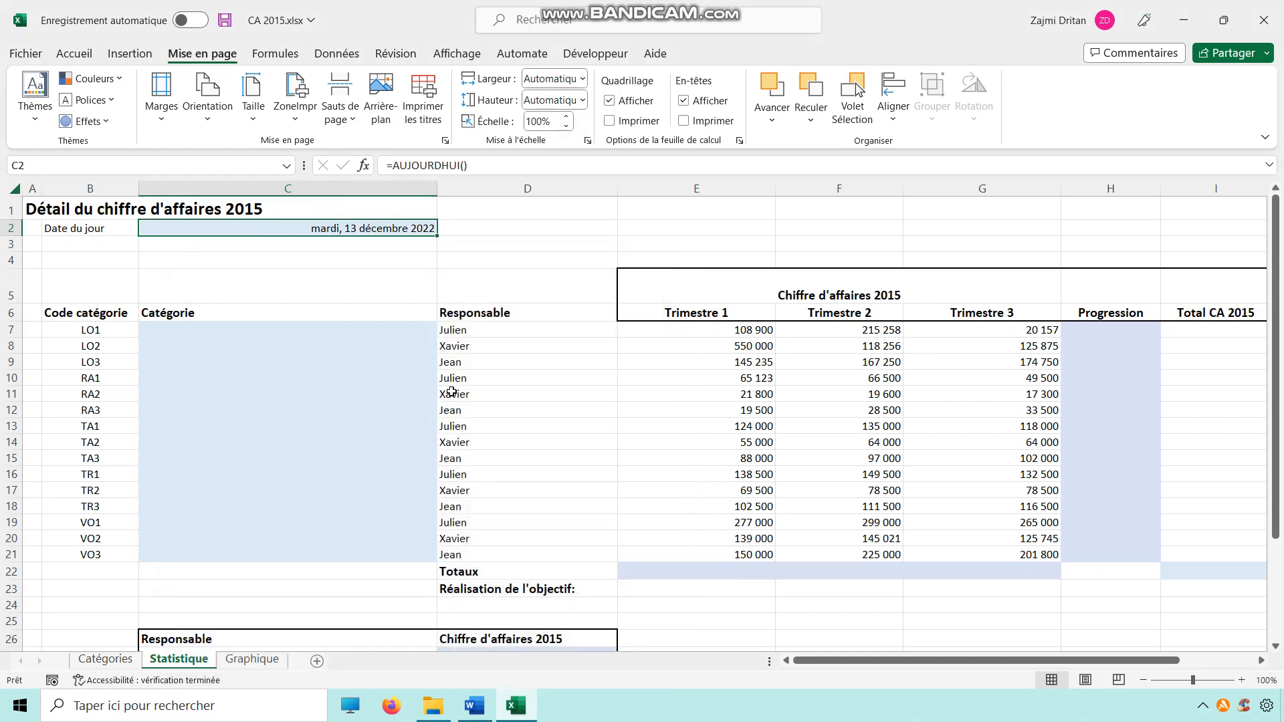
# Step: Read the Word instruction about determining the category from the code
pyautogui.moveTo(444, 394); pyautogui.dragTo(487, 410)
pyautogui.click(198, 339)
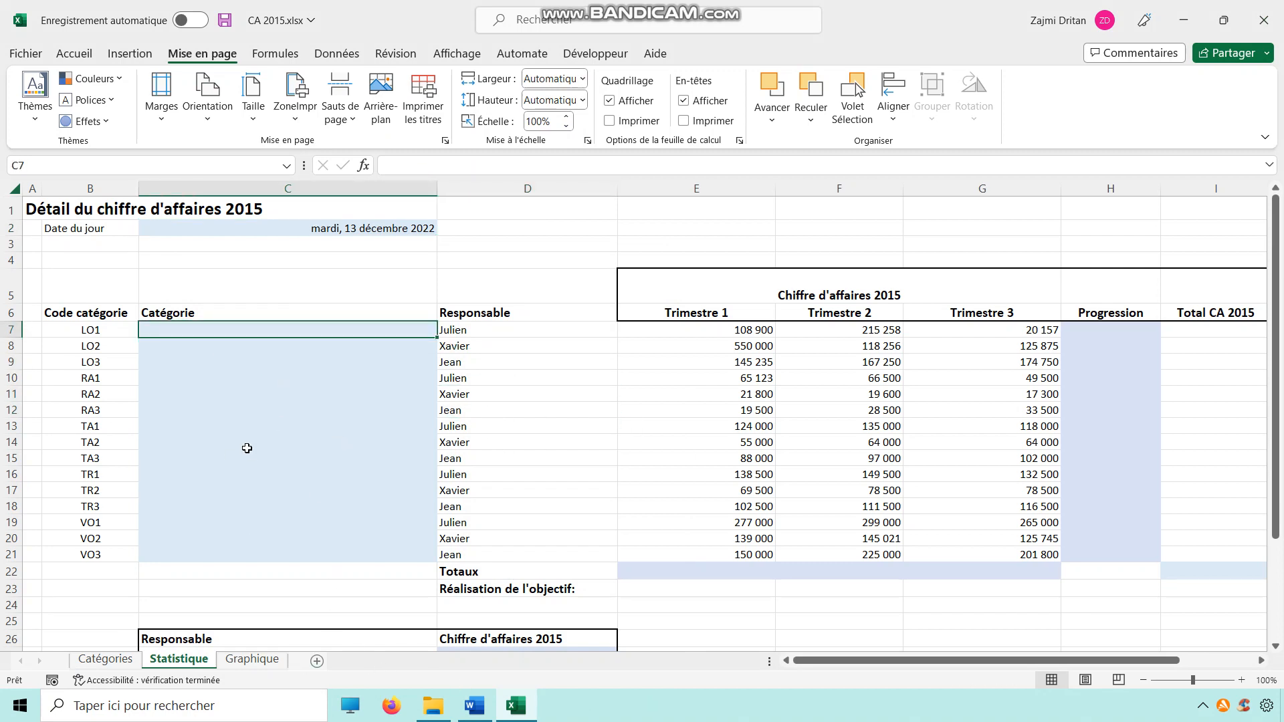
pyautogui.click(474, 706)
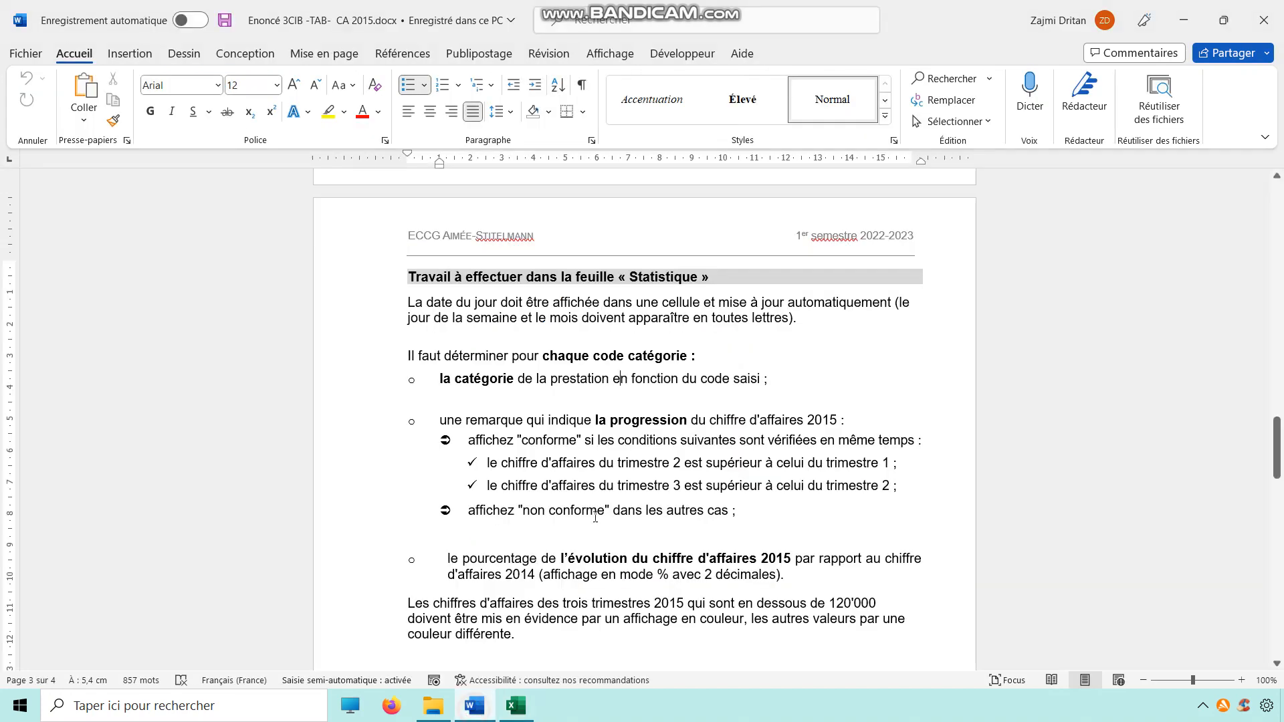
pyautogui.moveTo(439, 378); pyautogui.dragTo(764, 394)
pyautogui.hotkey('alt', 'Tab')
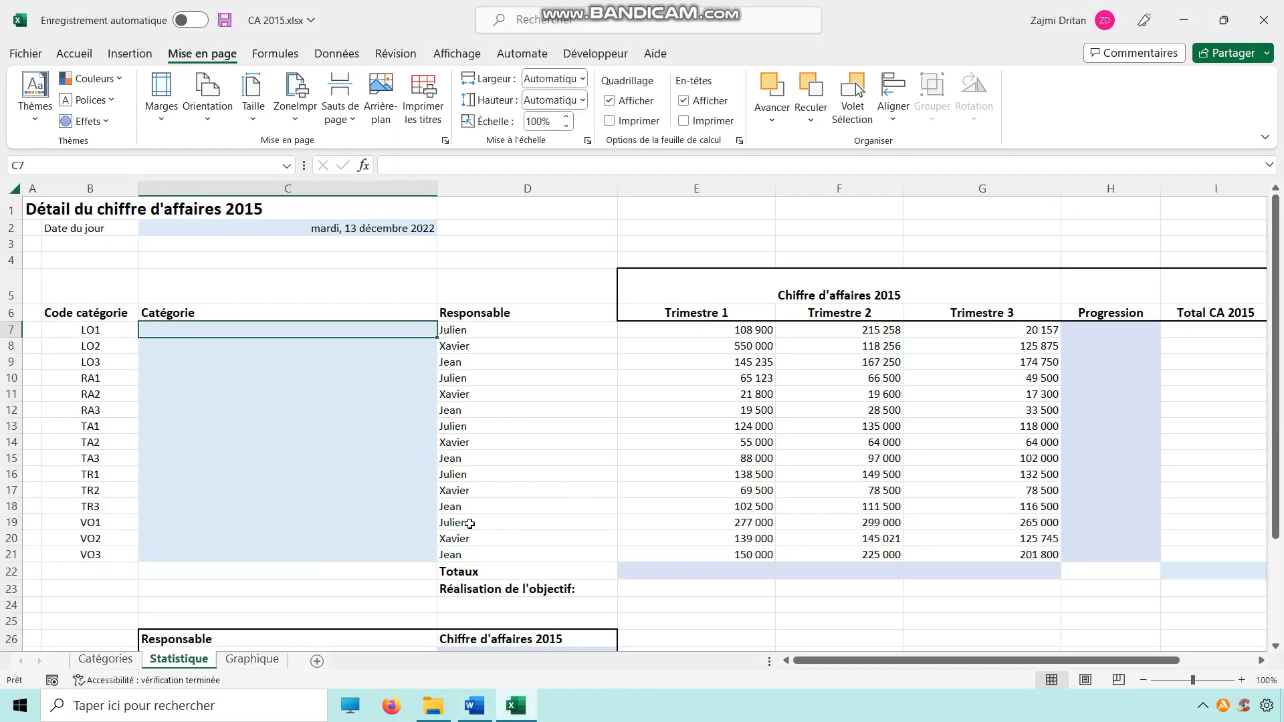
# Step: In C7, start a RECHERCHEV formula looking up B7 in the Catégories sheet range B4:F18
pyautogui.click(105, 659)
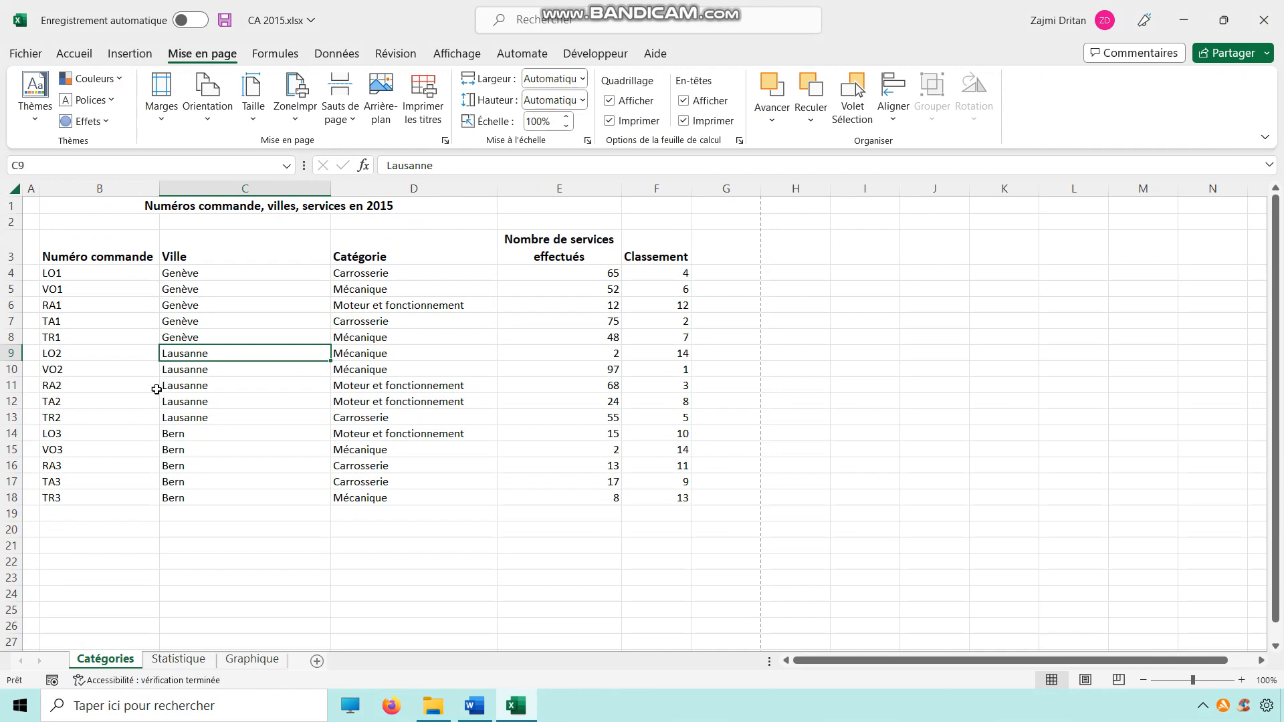
pyautogui.click(178, 658)
pyautogui.write('=re')
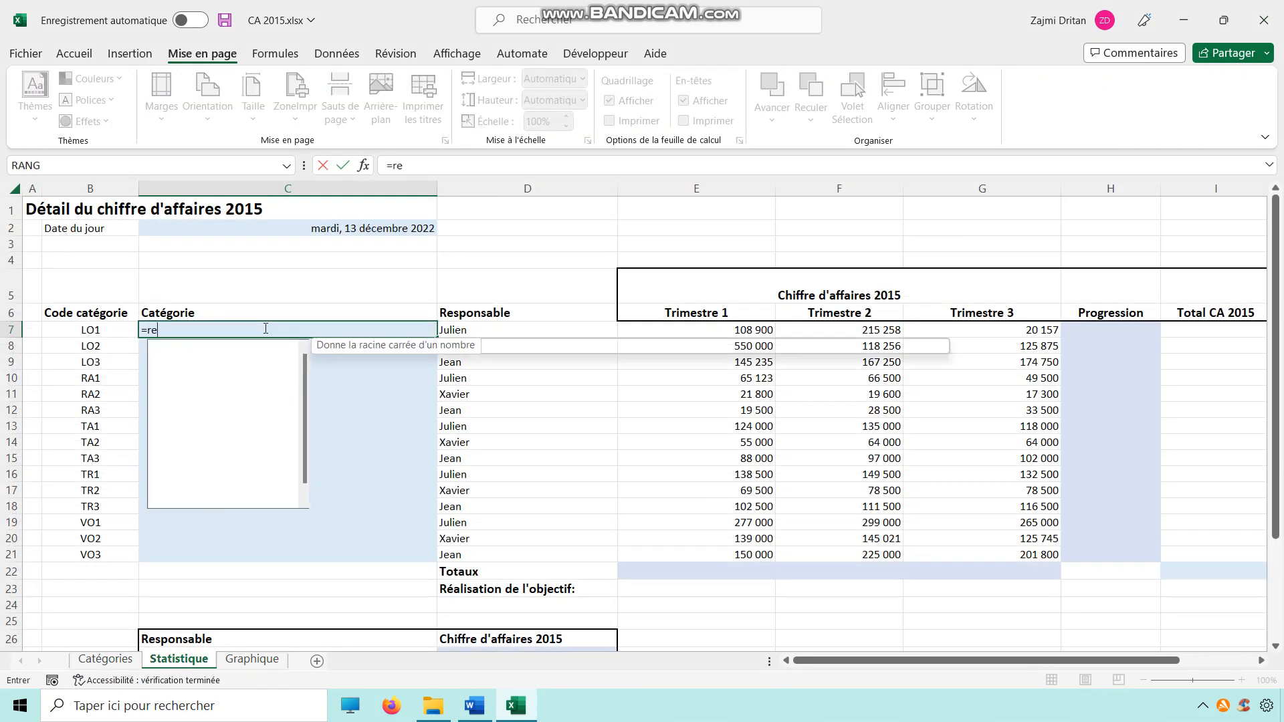
pyautogui.write('cherchev(')
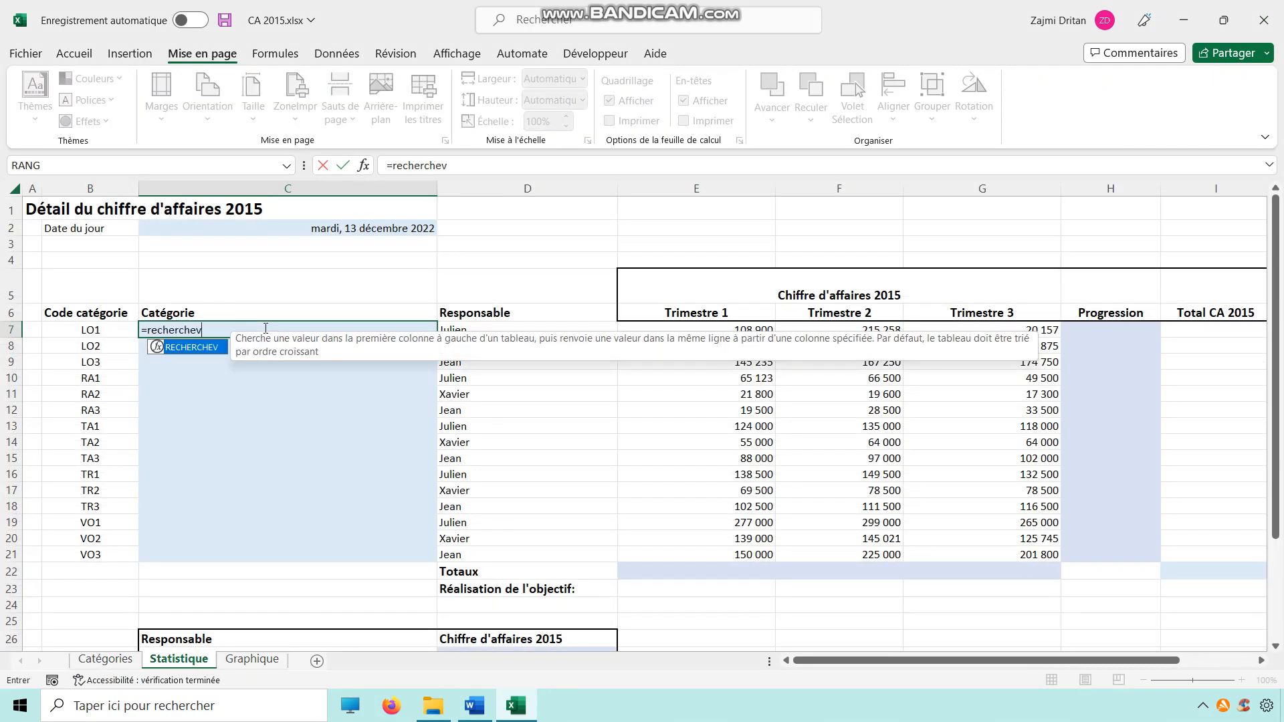
pyautogui.click(363, 166)
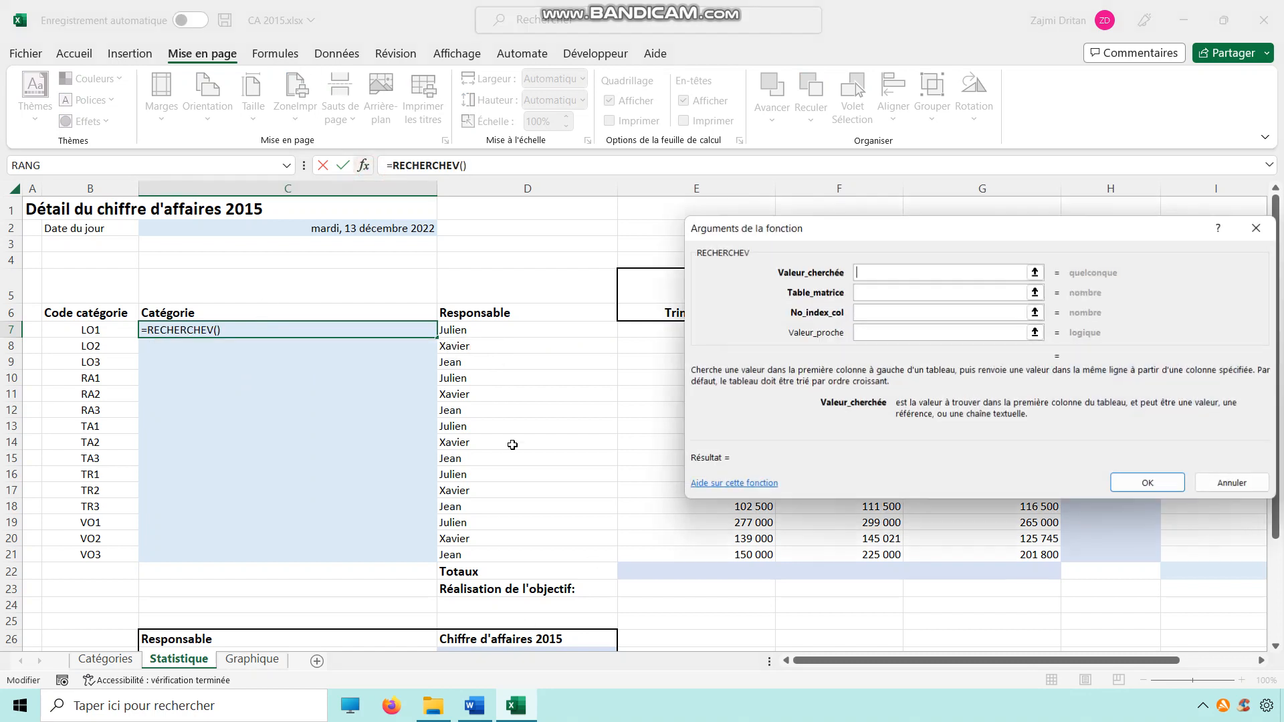
pyautogui.click(100, 330)
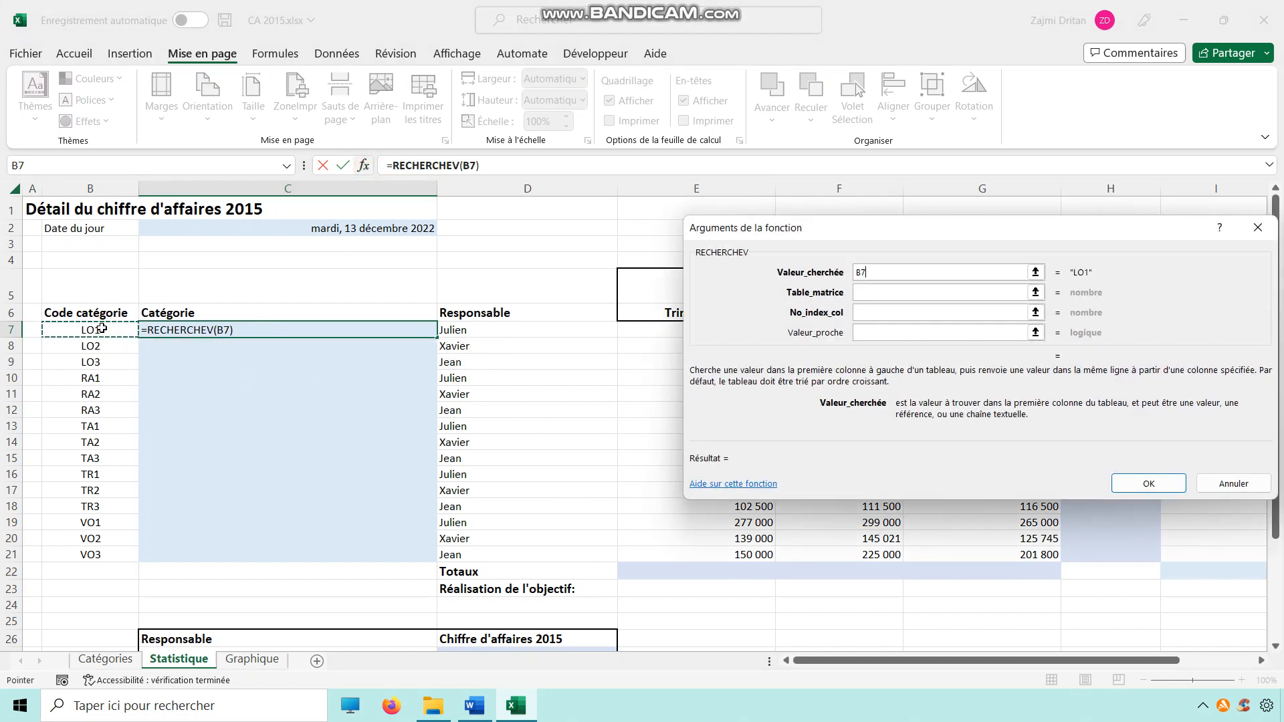
pyautogui.click(863, 293)
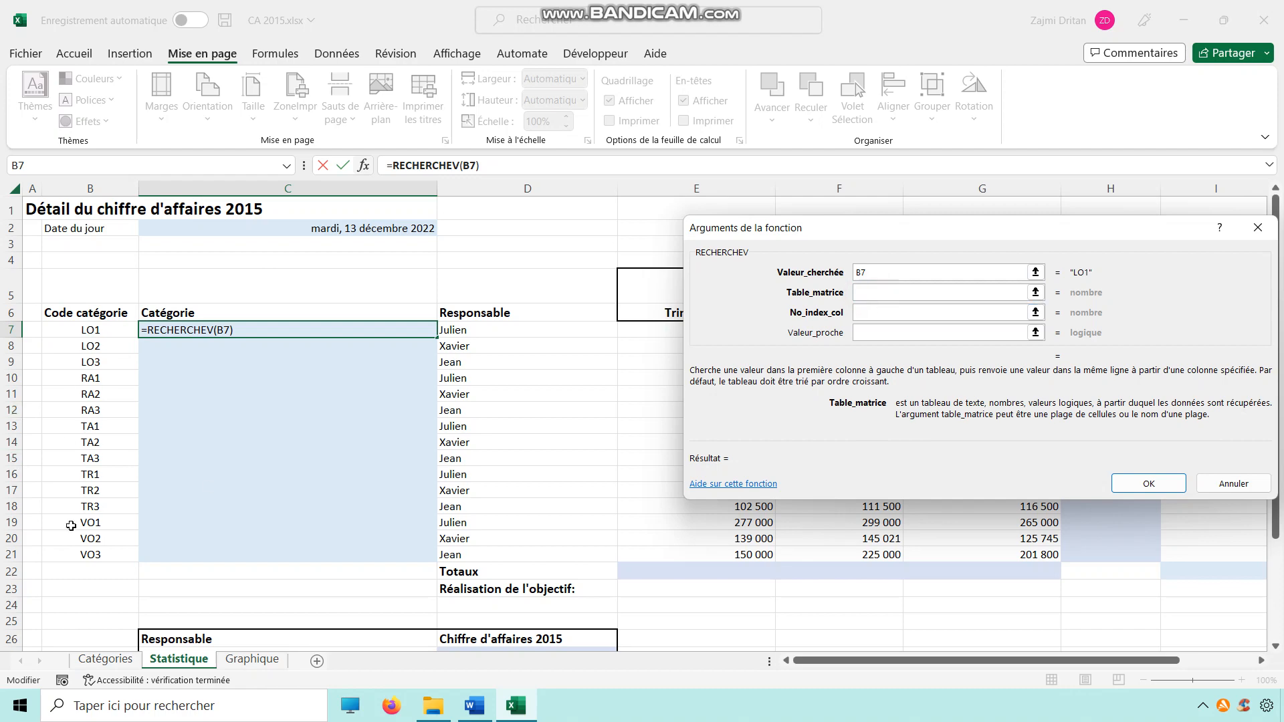
pyautogui.click(104, 659)
pyautogui.moveTo(53, 273); pyautogui.dragTo(680, 496)
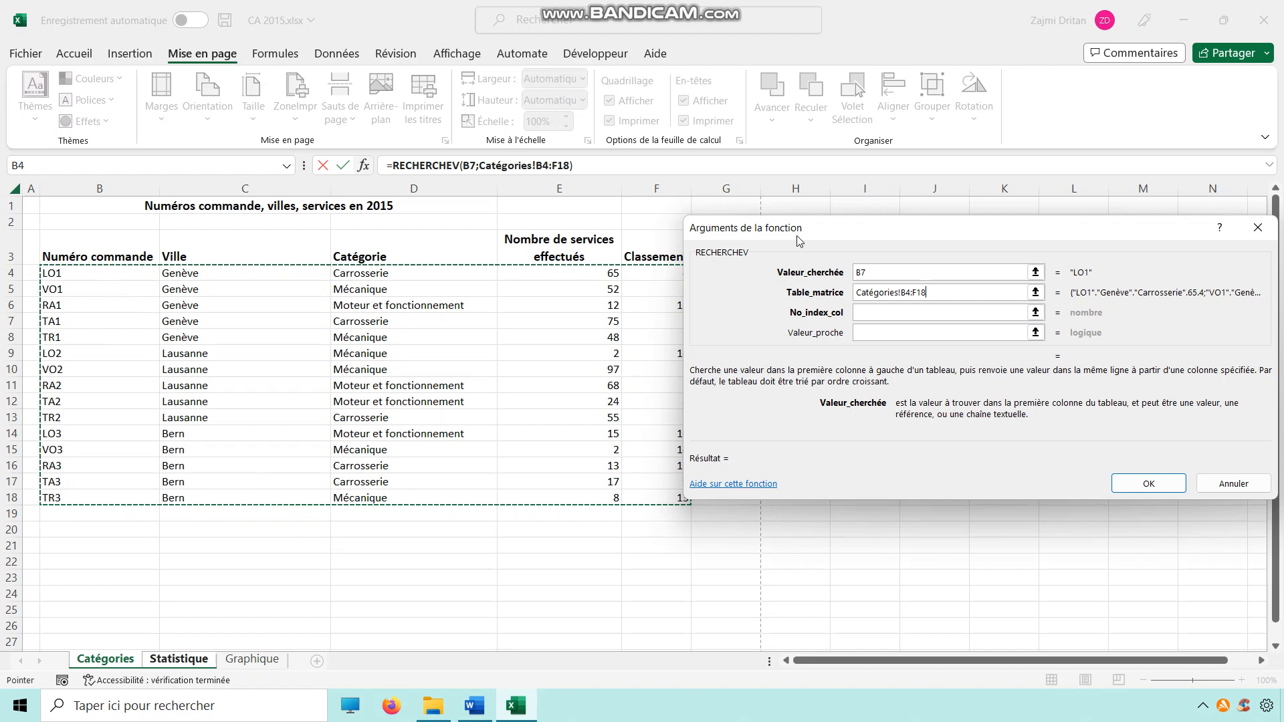
# Step: Make the table range absolute, set the column index to 3 and confirm the lookup formula
pyautogui.press('F4')
pyautogui.click(957, 311)
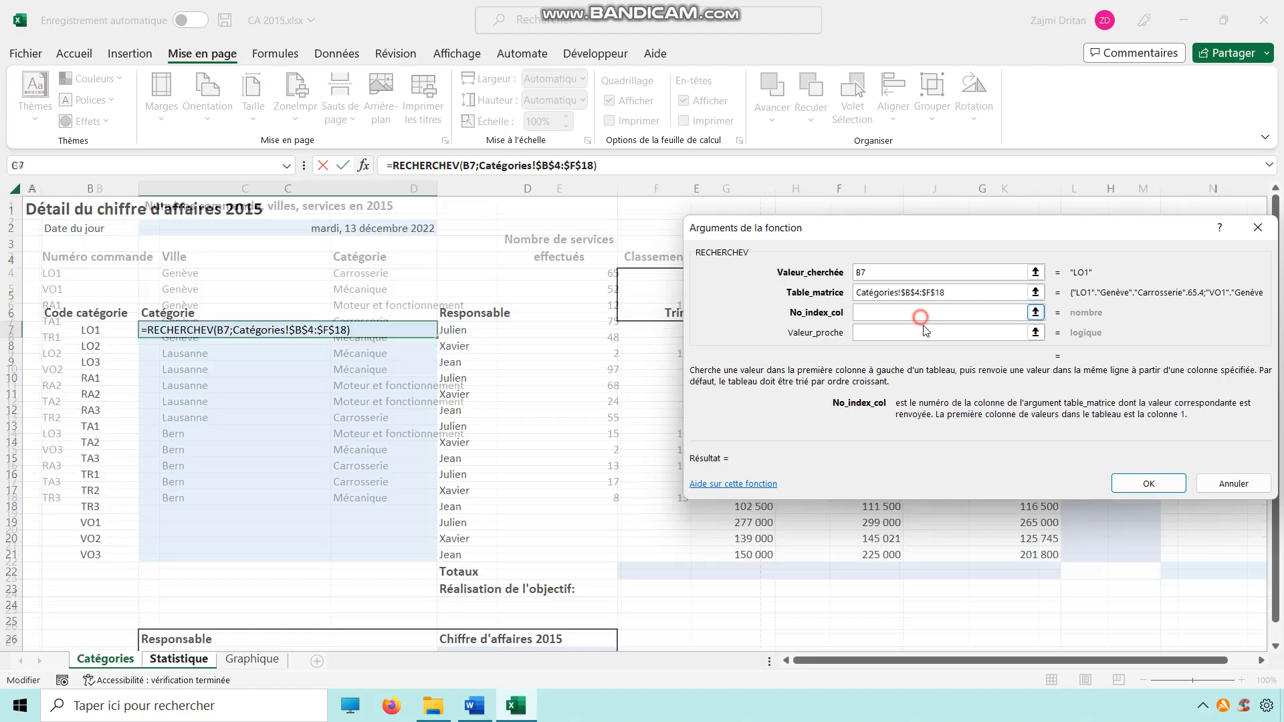
pyautogui.write('2')
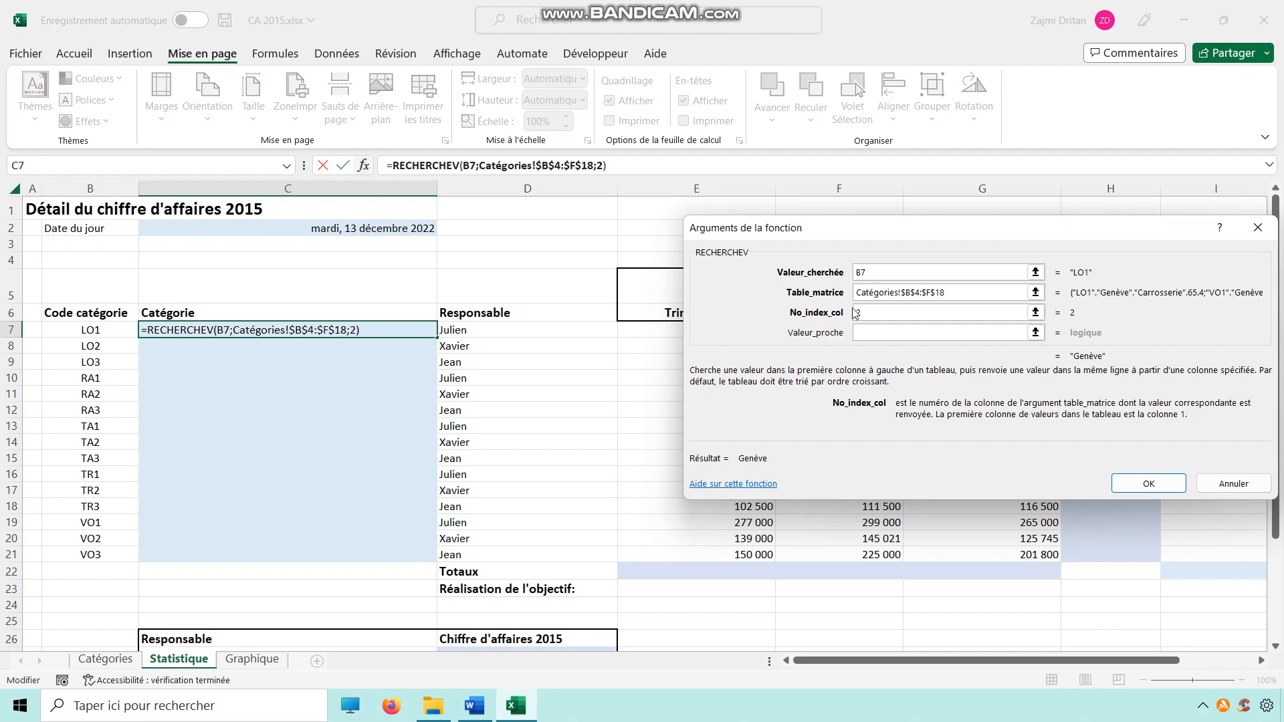
pyautogui.press('BackSpace')
pyautogui.write('3')
pyautogui.click(1136, 484)
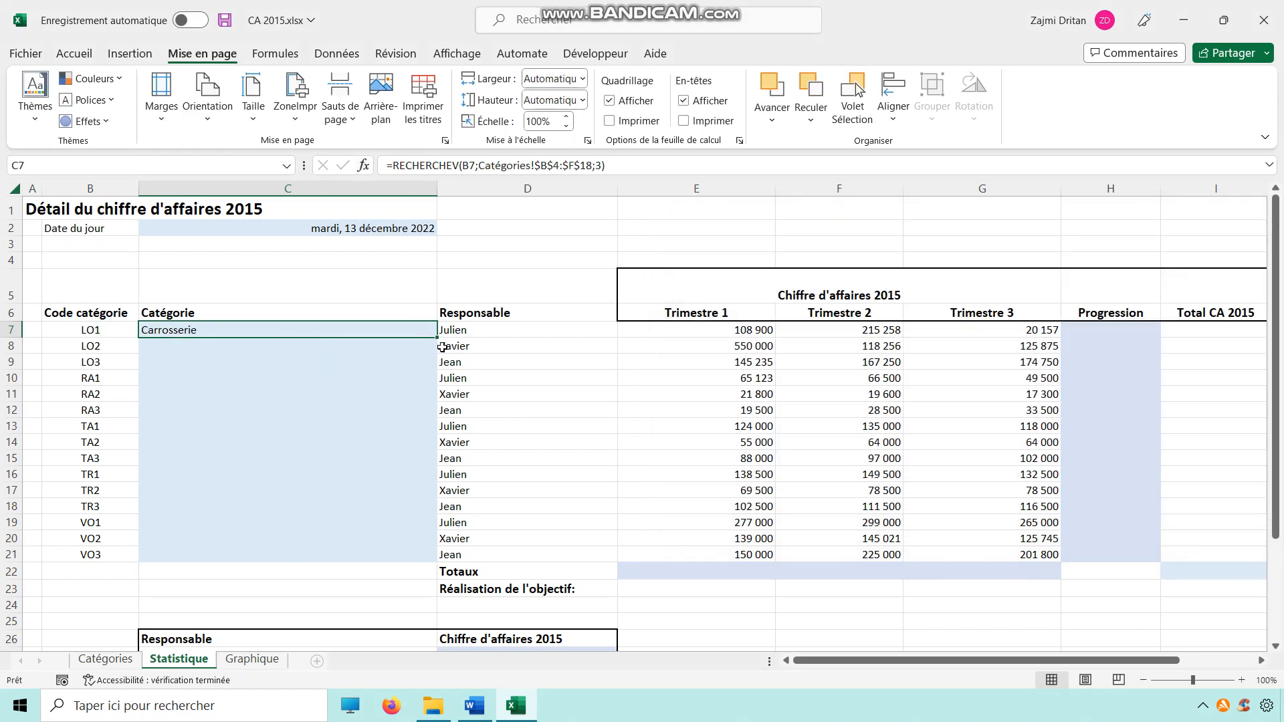
# Step: Copy the category lookup formula down through C21
pyautogui.moveTo(436, 338); pyautogui.dragTo(408, 559)
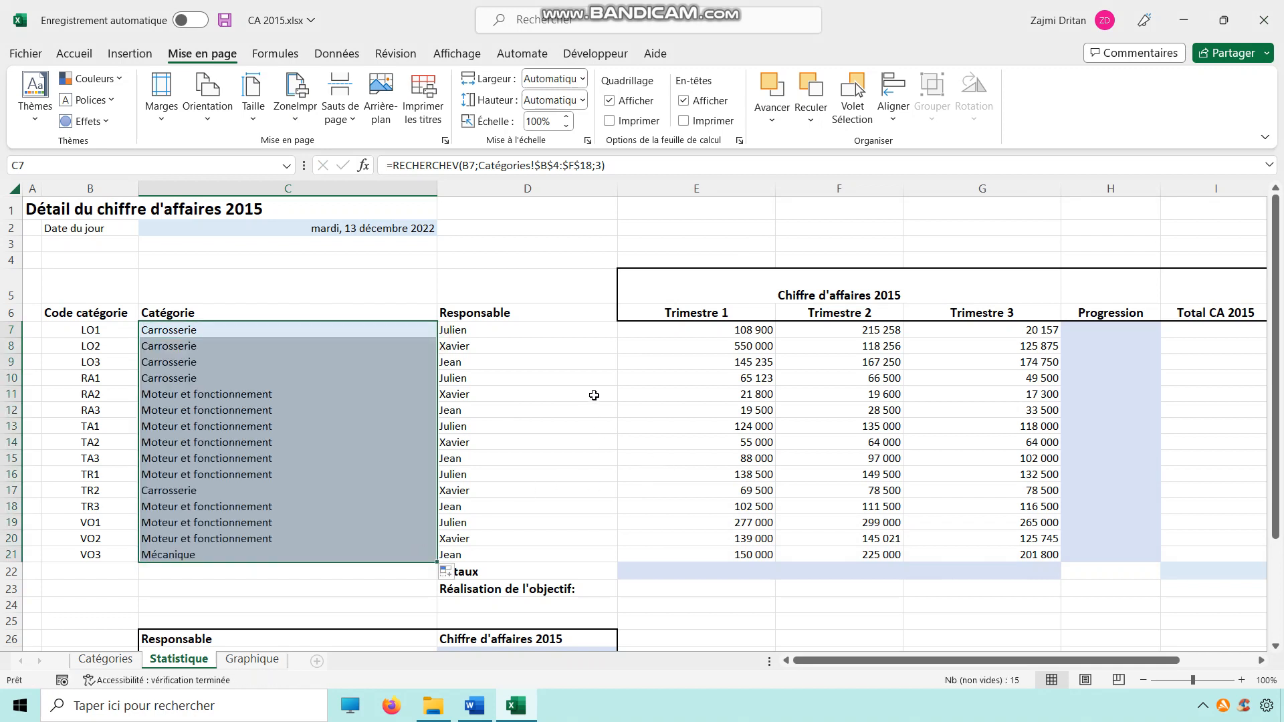
pyautogui.moveTo(499, 316); pyautogui.dragTo(512, 555)
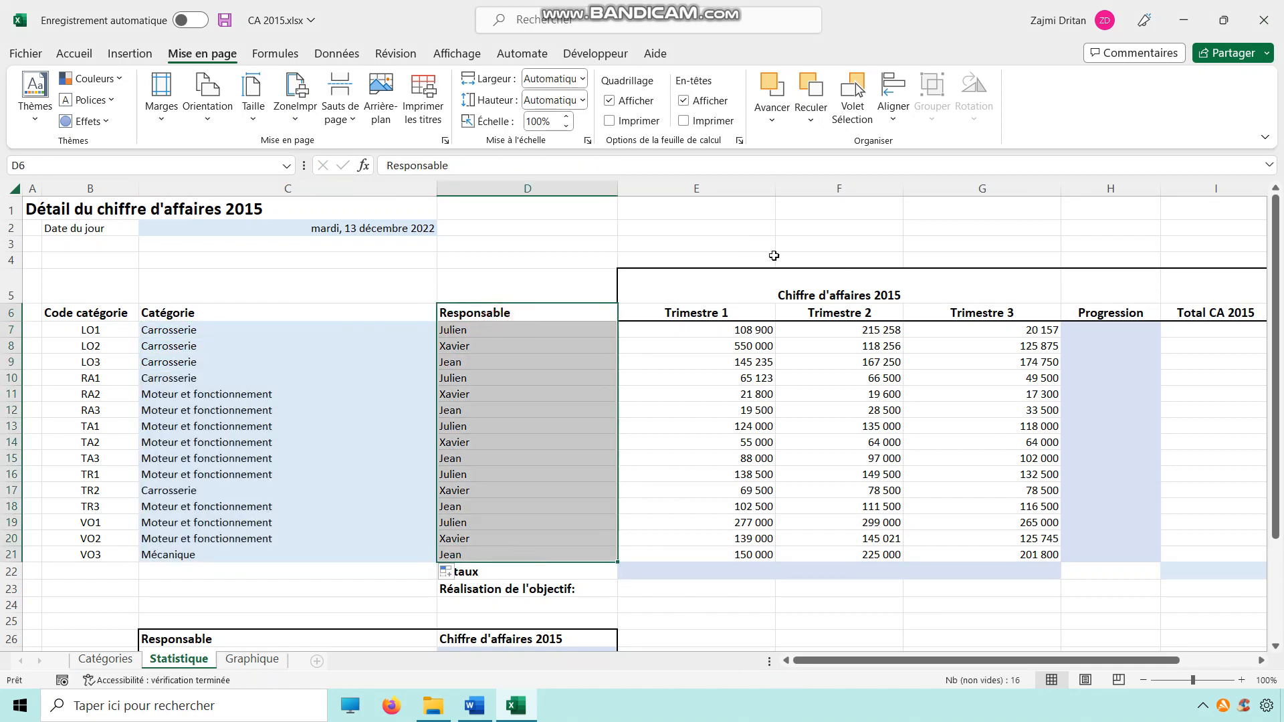
pyautogui.moveTo(752, 332); pyautogui.dragTo(989, 555)
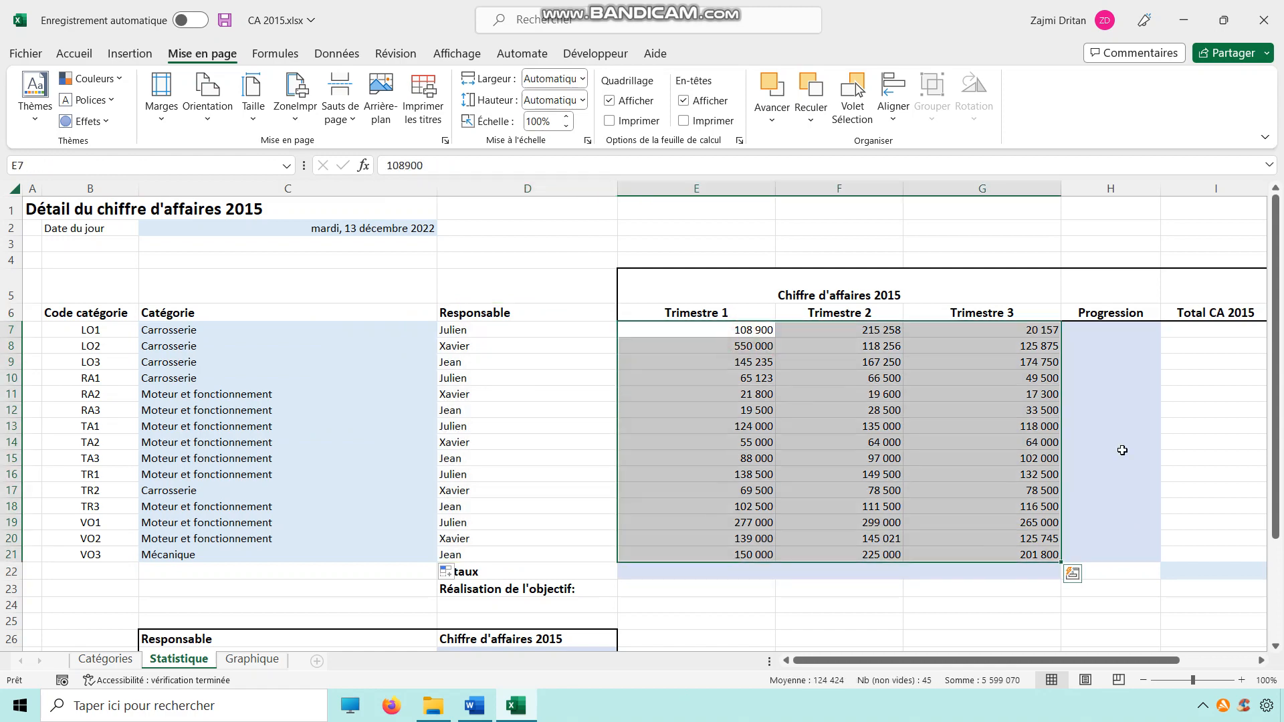
pyautogui.moveTo(948, 663); pyautogui.dragTo(1057, 654)
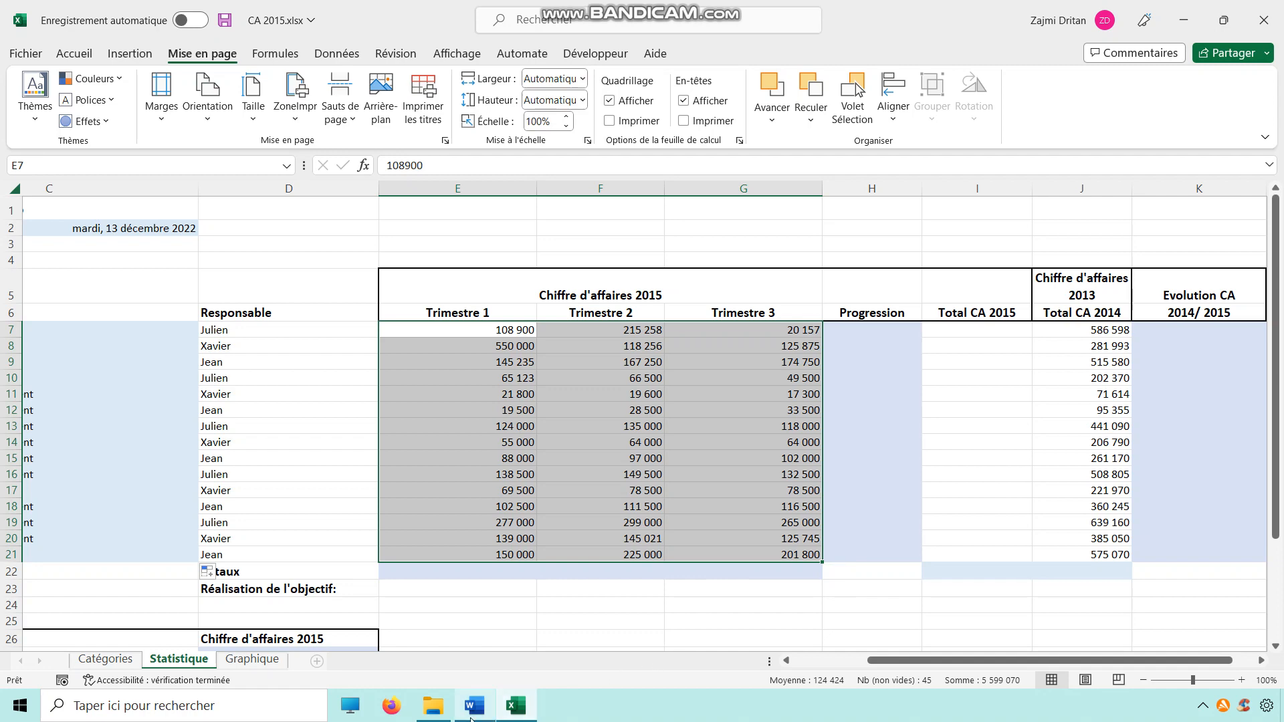
# Step: Read the Word instructions for the progression remark conditions
pyautogui.click(474, 706)
pyautogui.scroll(-2, 637, 372)
pyautogui.moveTo(496, 365); pyautogui.dragTo(864, 408)
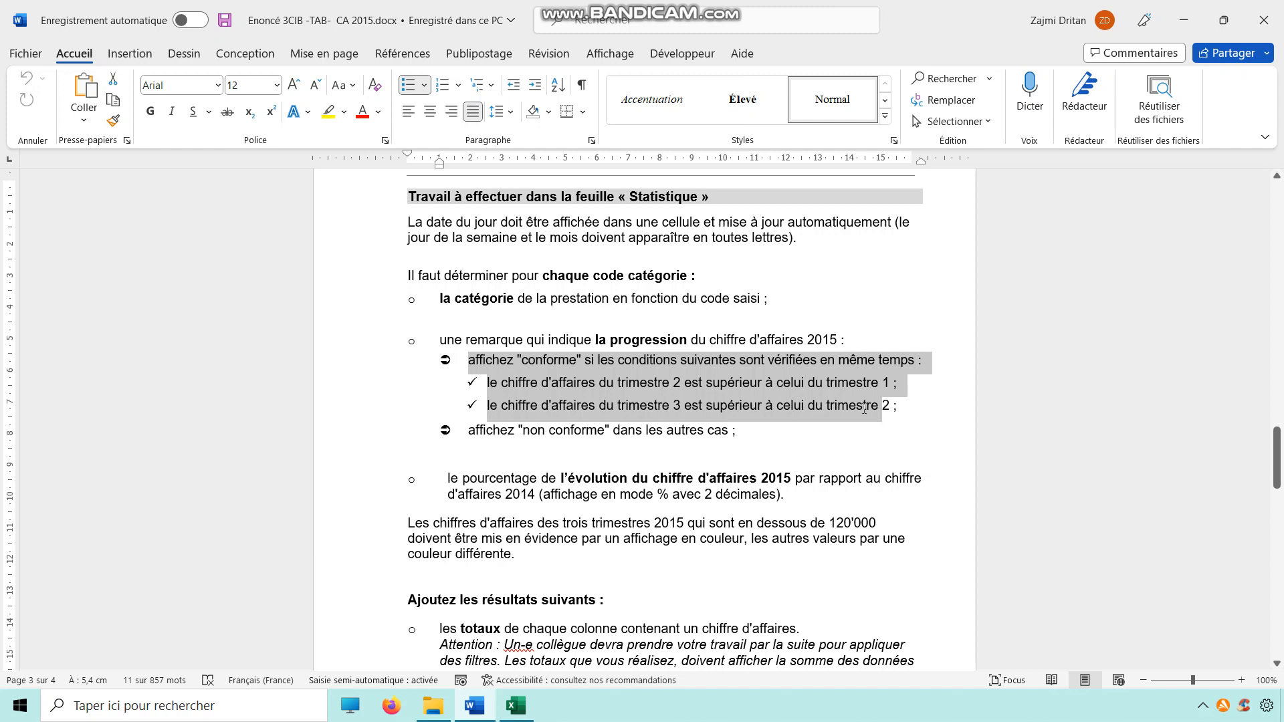
pyautogui.hotkey('alt', 'Tab')
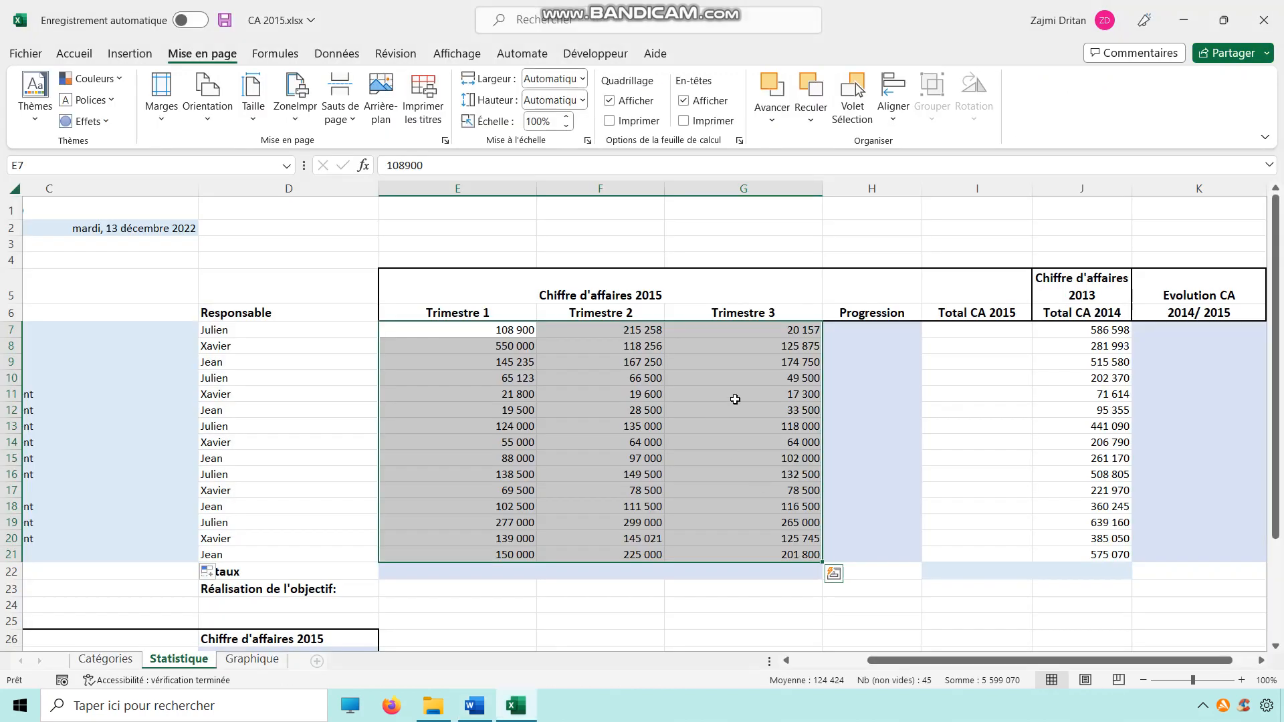
# Step: In H7, start a SI formula whose condition is ET(F7>E7;G7>G7)
pyautogui.click(859, 328)
pyautogui.write('=')
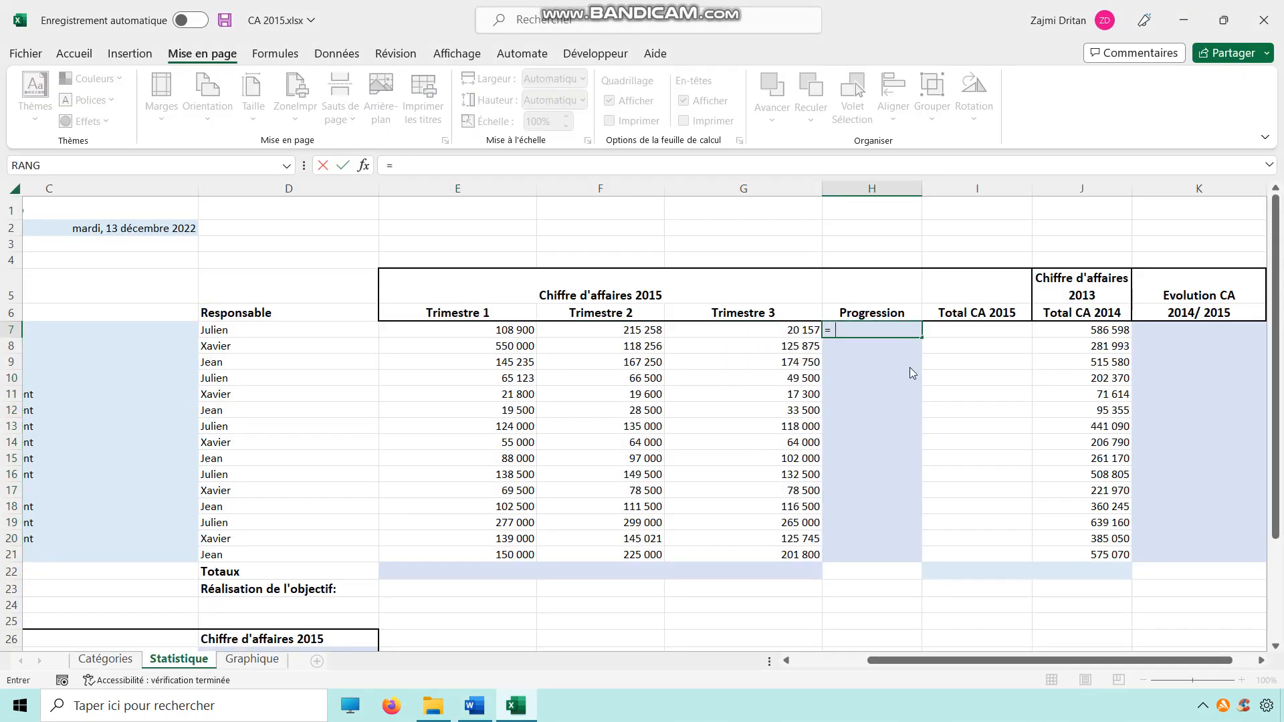
pyautogui.write('si(et(')
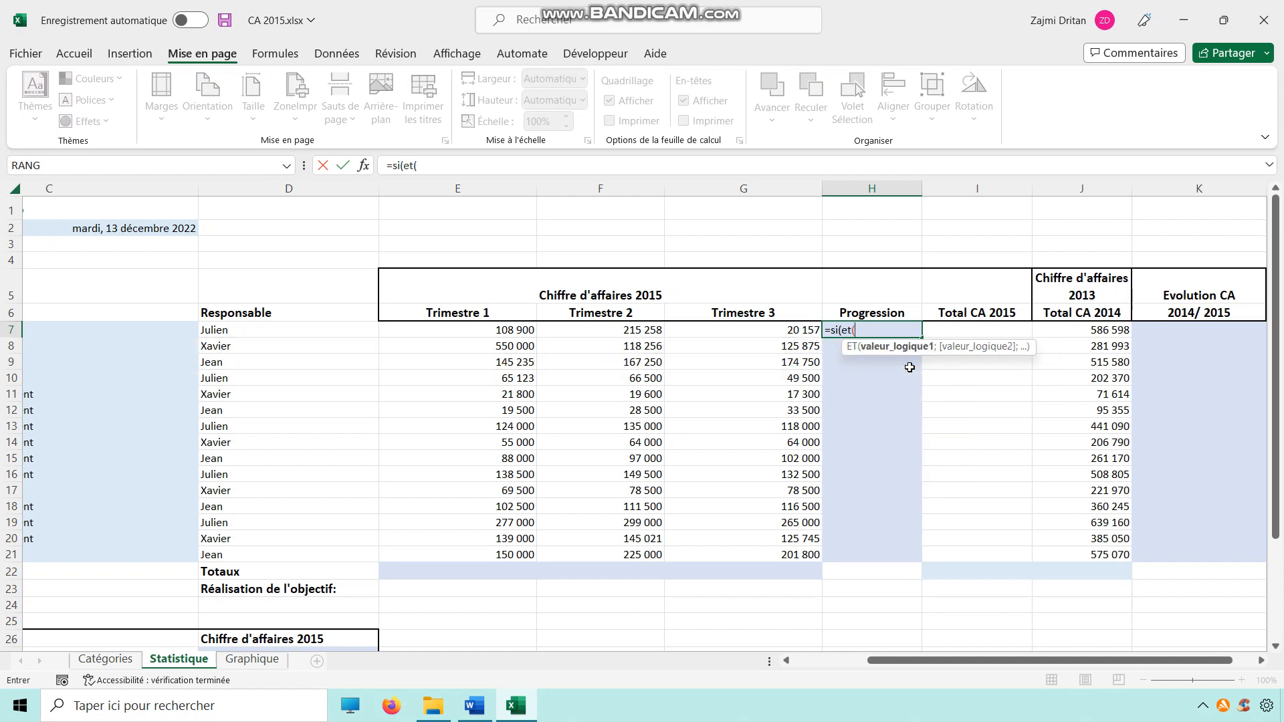
pyautogui.click(585, 329)
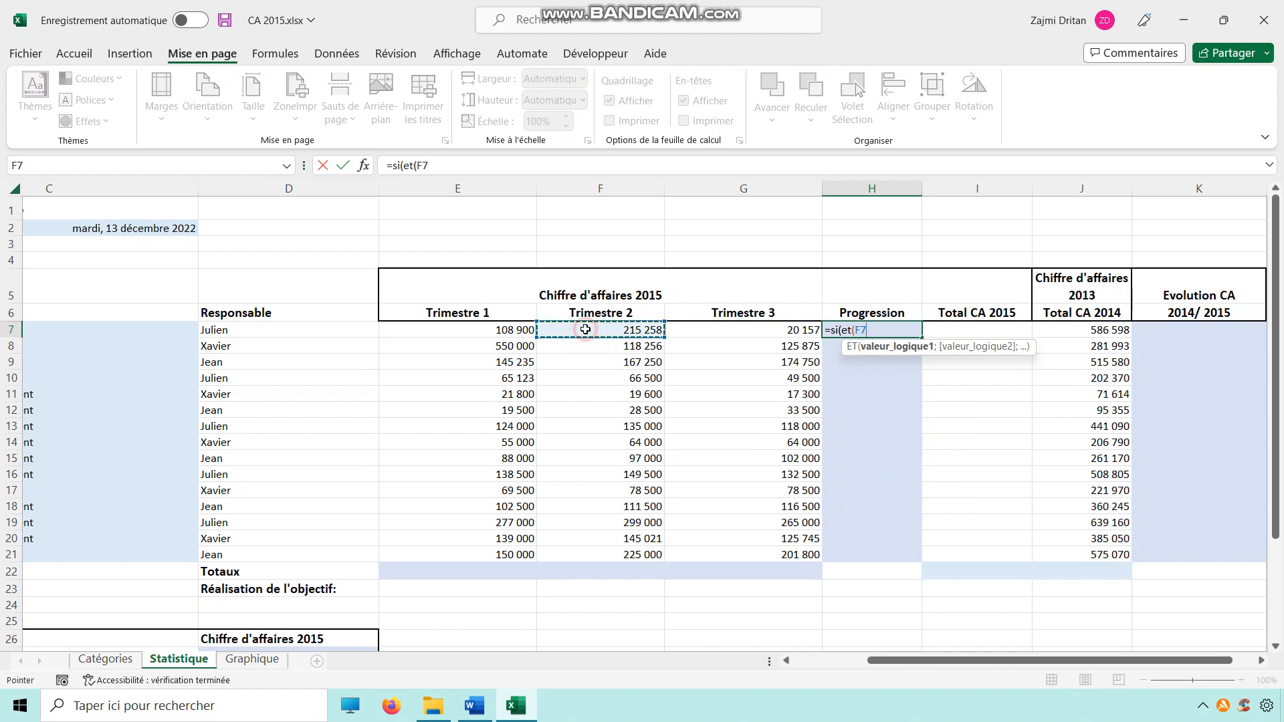
pyautogui.write('>')
pyautogui.click(508, 329)
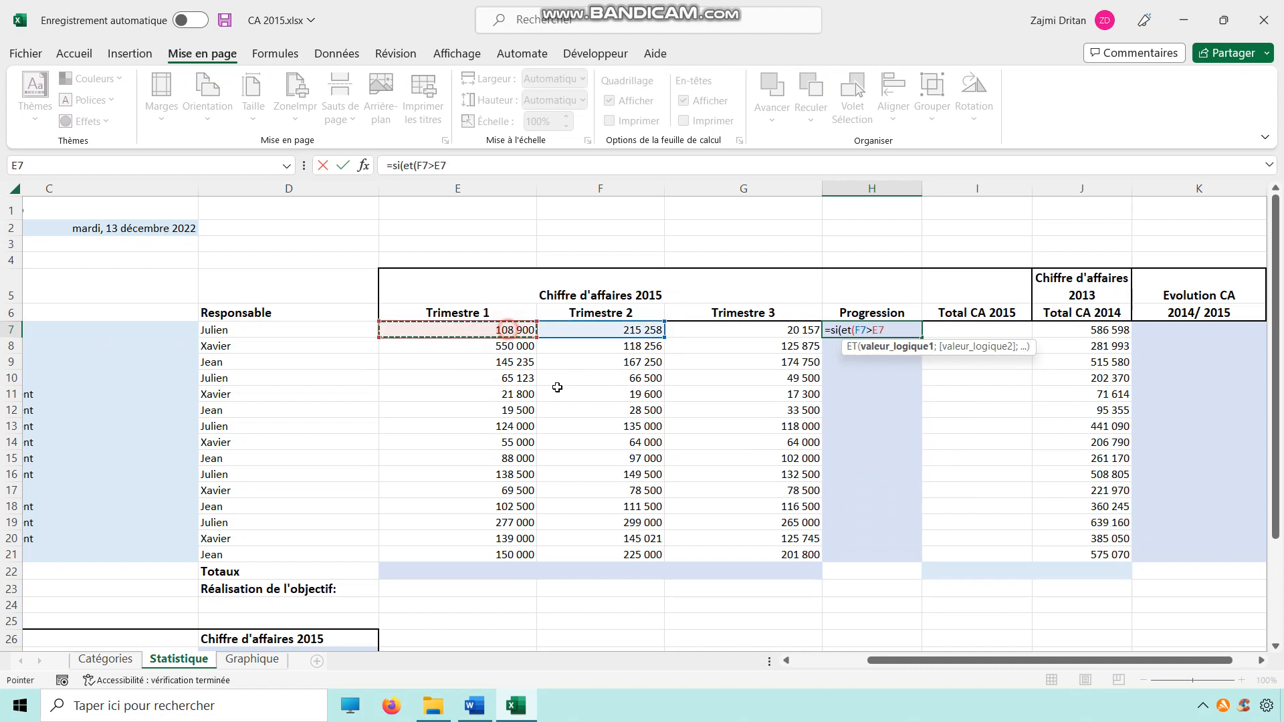
pyautogui.write(':')
pyautogui.write(';')
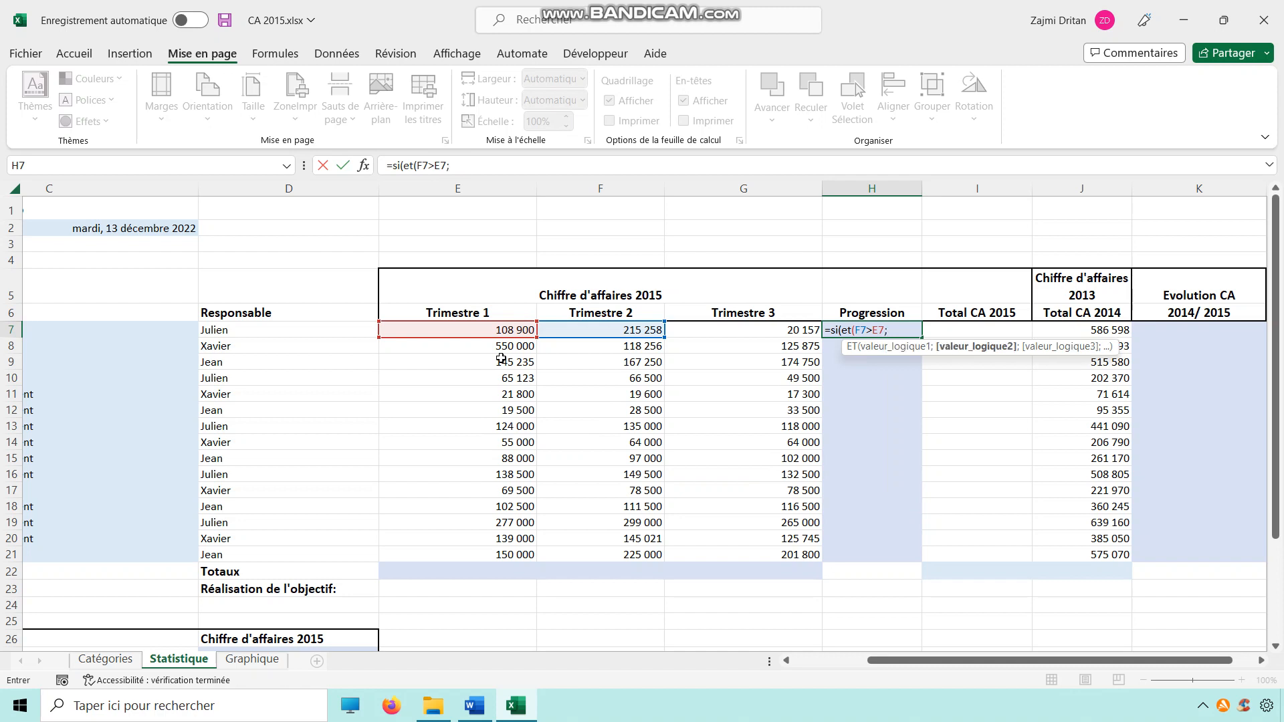
pyautogui.click(782, 331)
pyautogui.write('>')
pyautogui.click(774, 332)
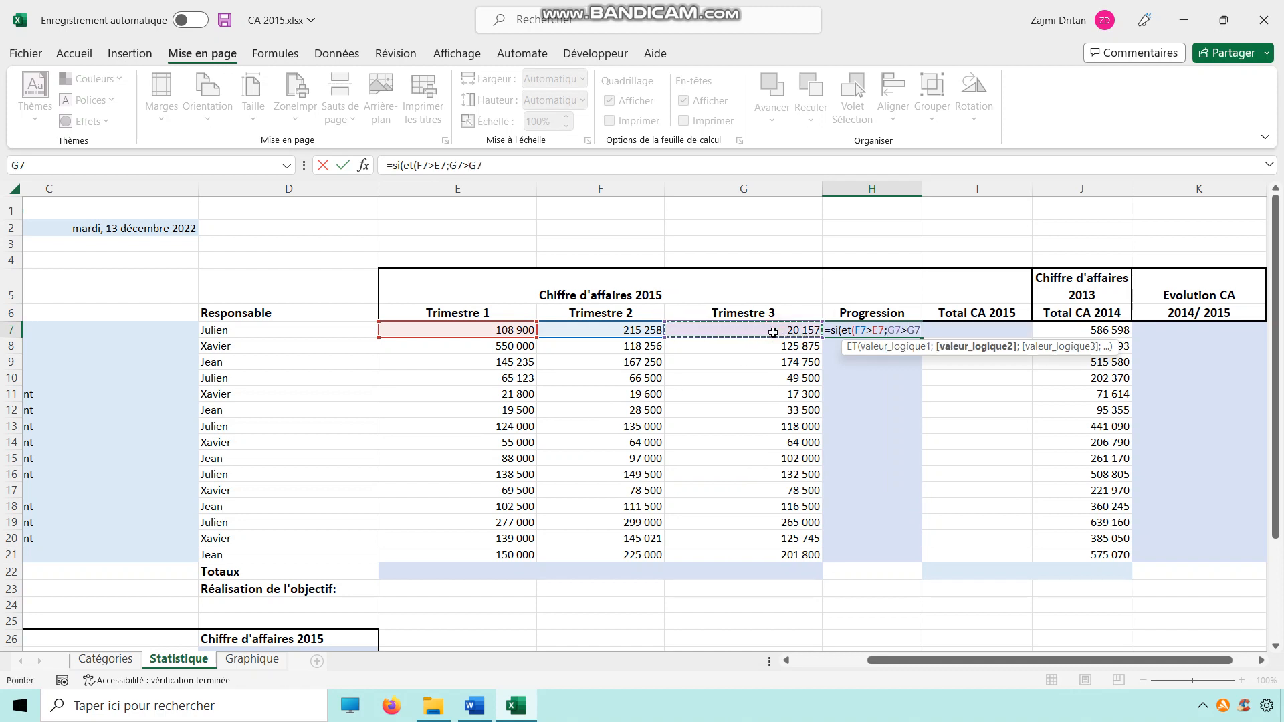
pyautogui.write(');"ccon form')
# Step: Complete the SI formula to show "conforme" when true and "non conforme" otherwise, and enter it
pyautogui.press('BackSpace')
pyautogui.press('BackSpace')
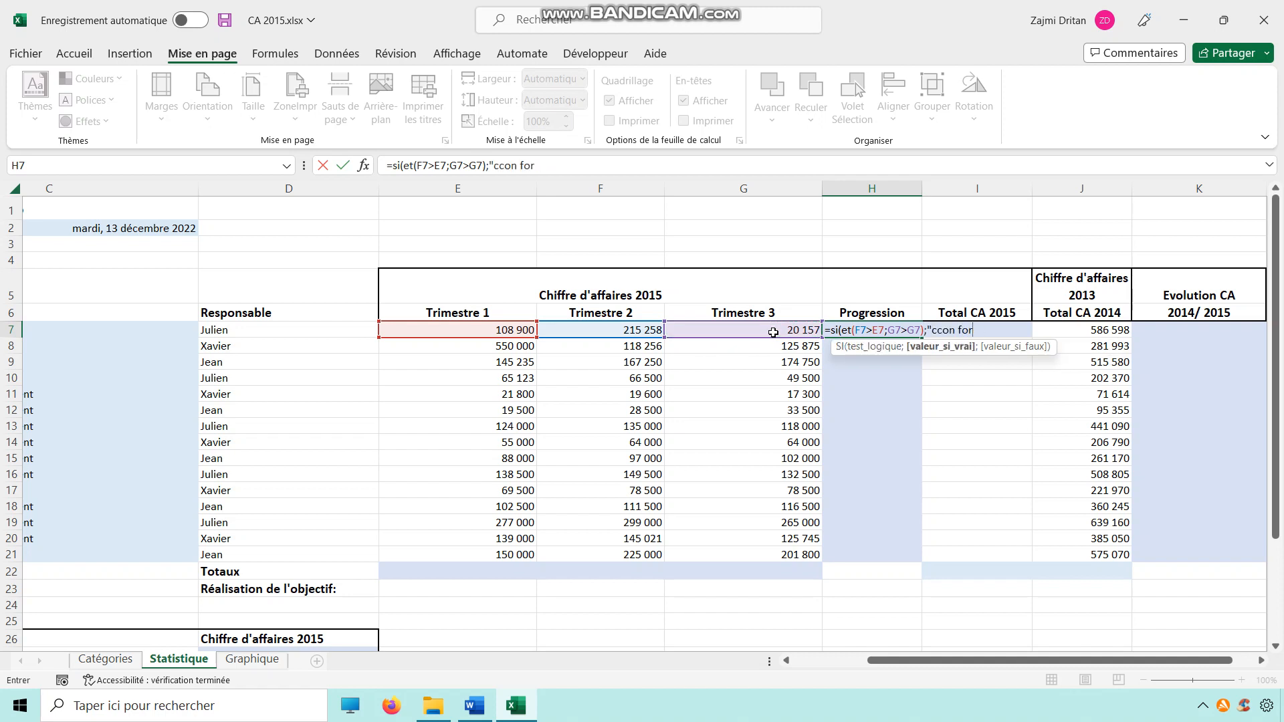
pyautogui.press('BackSpace')
pyautogui.press('BackSpace')
pyautogui.write('nforme">;')
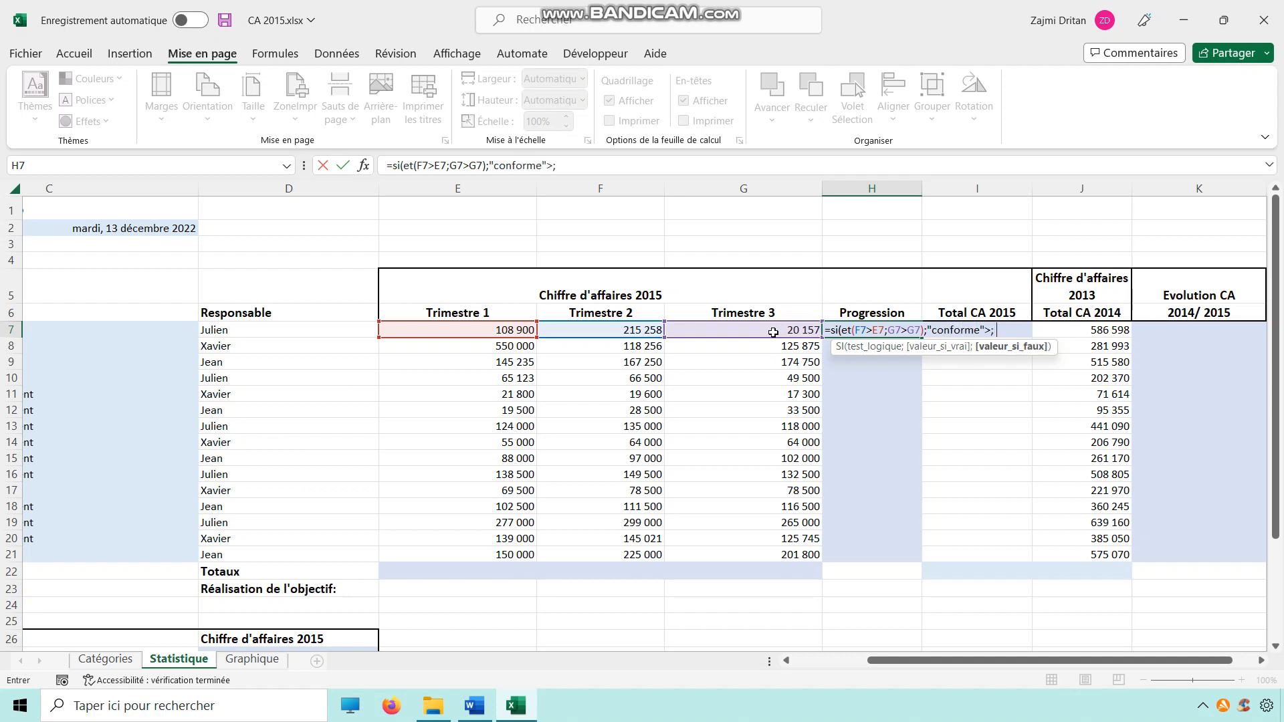
pyautogui.press('BackSpace')
pyautogui.press('BackSpace')
pyautogui.press('BackSpace')
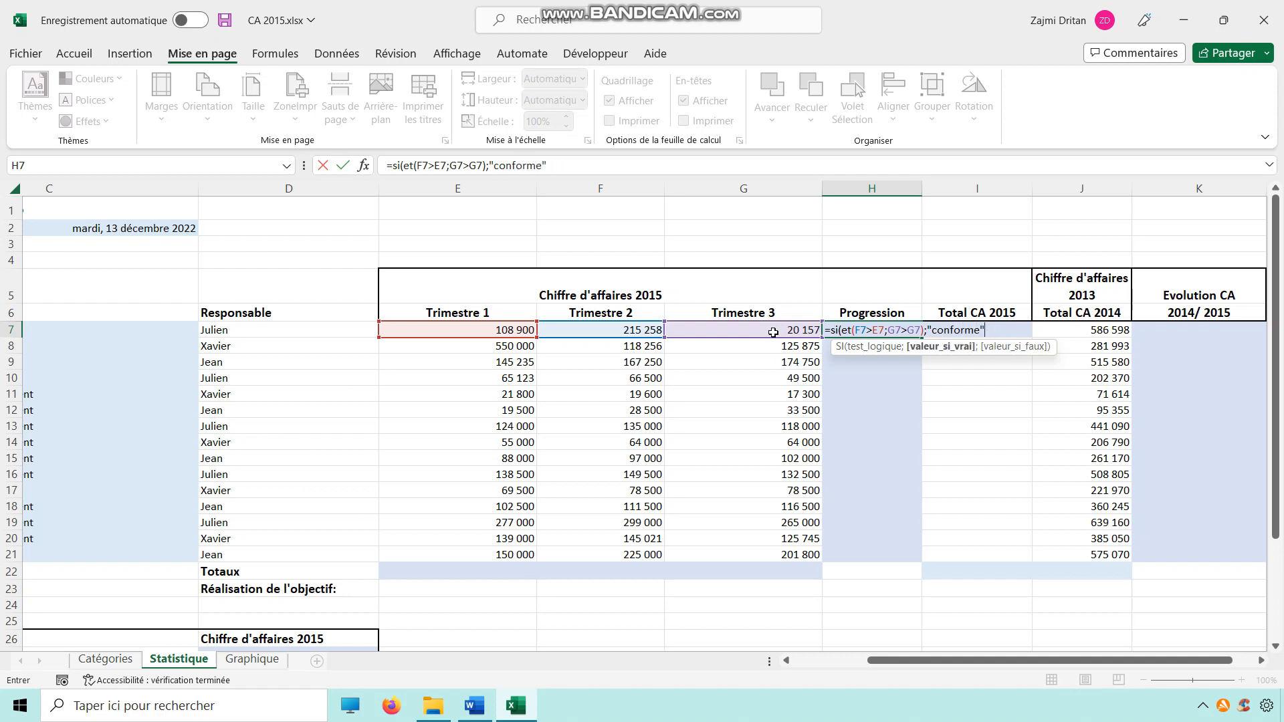
pyautogui.write('; "non conforme"')
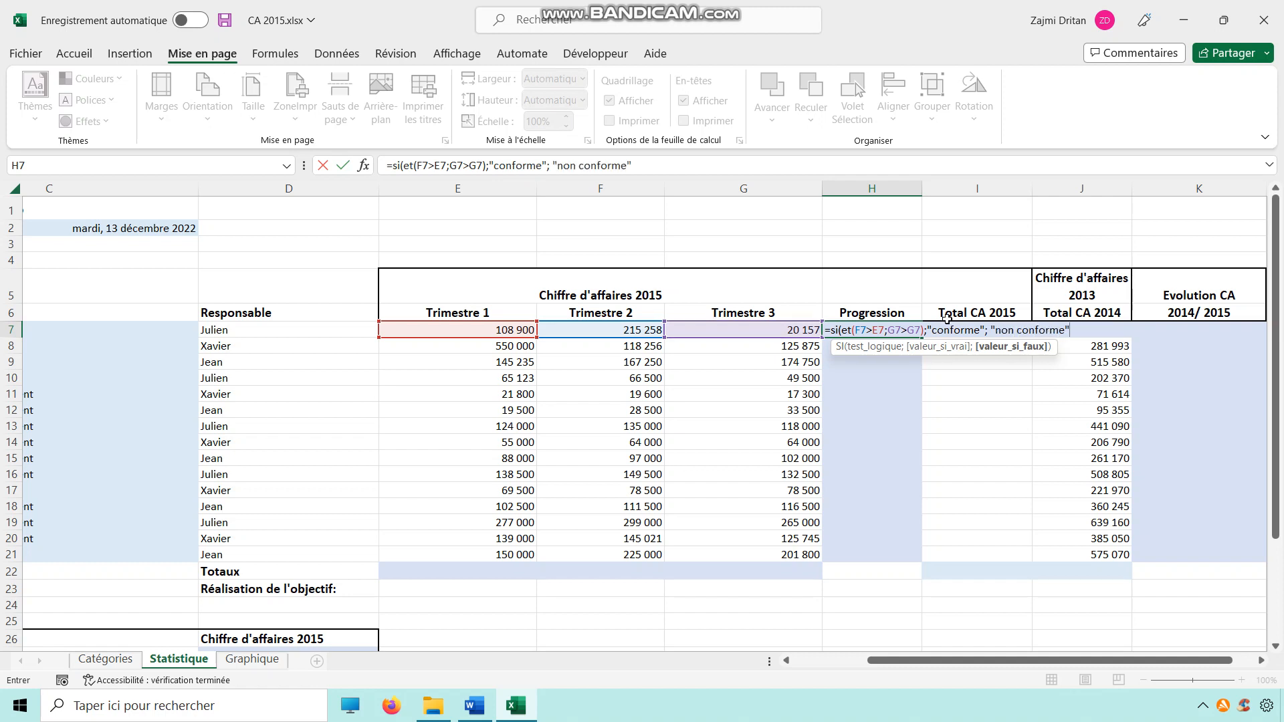
pyautogui.write(')')
pyautogui.press('Return')
# Step: Copy the progression formula from H7 down through H21
pyautogui.click(888, 329)
pyautogui.moveTo(920, 336); pyautogui.dragTo(921, 562)
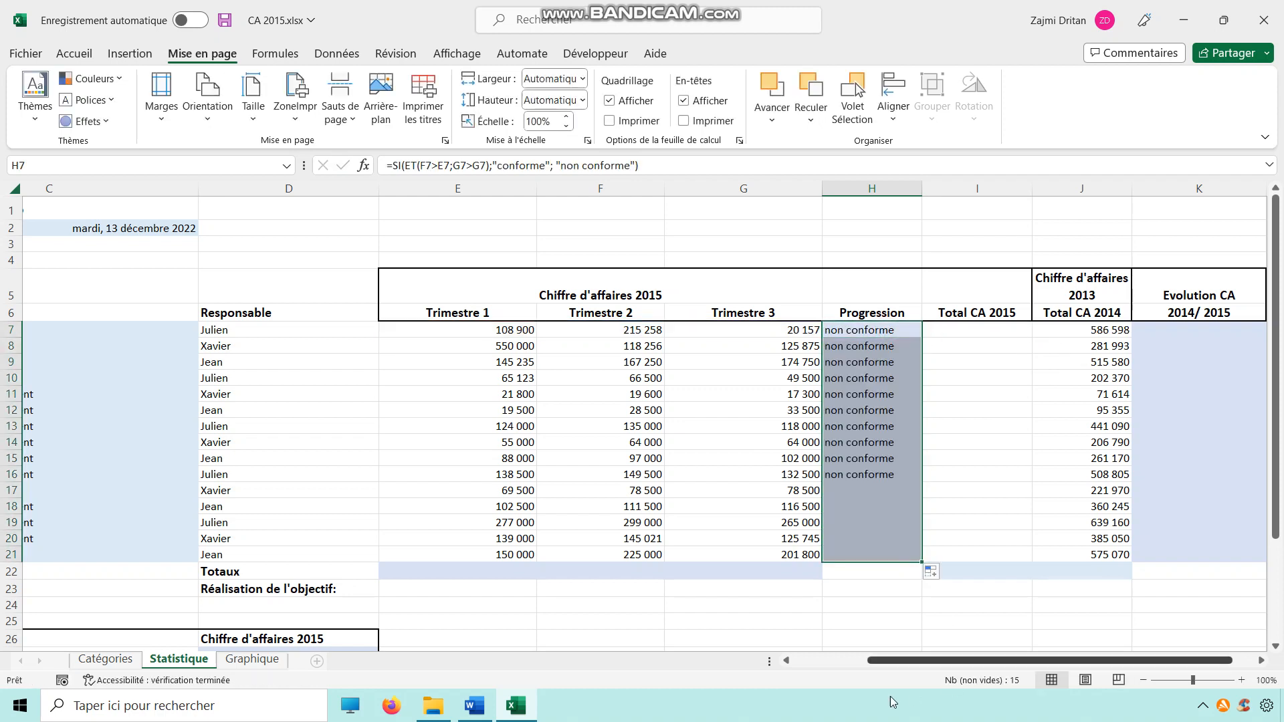
# Step: Enter a SOMME formula in I7 totalling E7:G7, correcting its range, and copy it down through I21
pyautogui.click(960, 332)
pyautogui.write('=somme(')
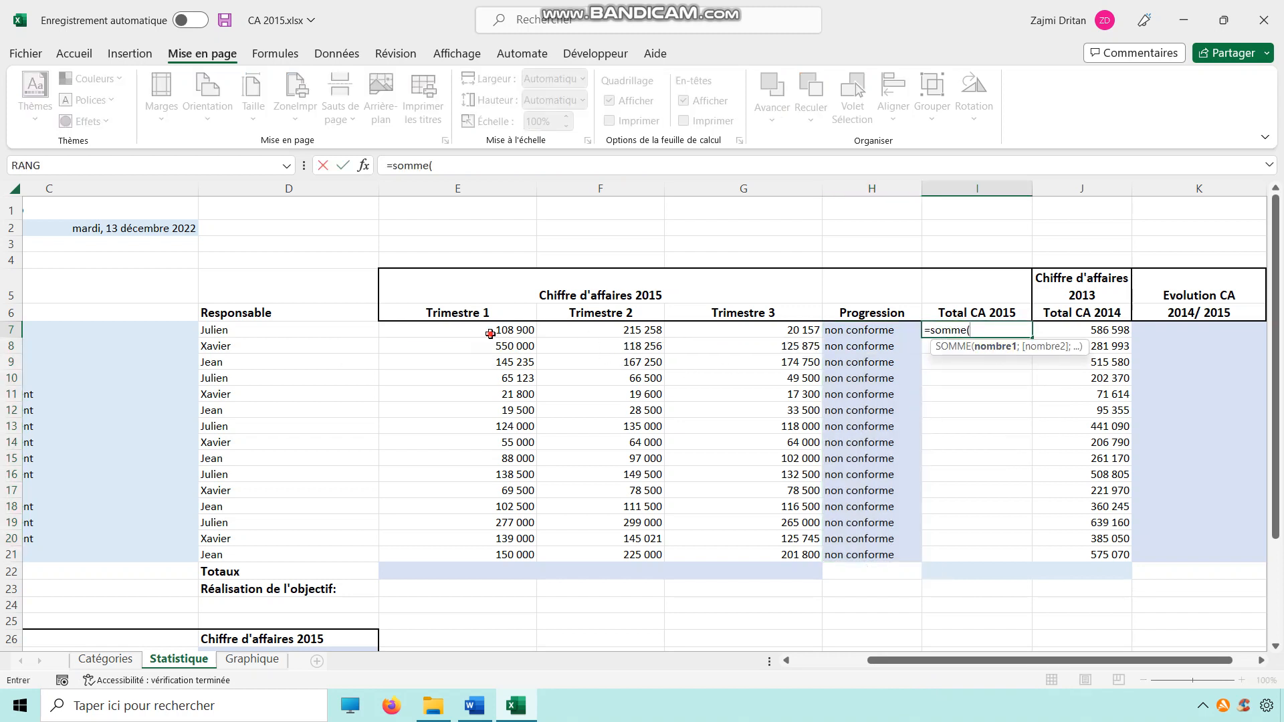
pyautogui.moveTo(490, 334); pyautogui.dragTo(713, 333)
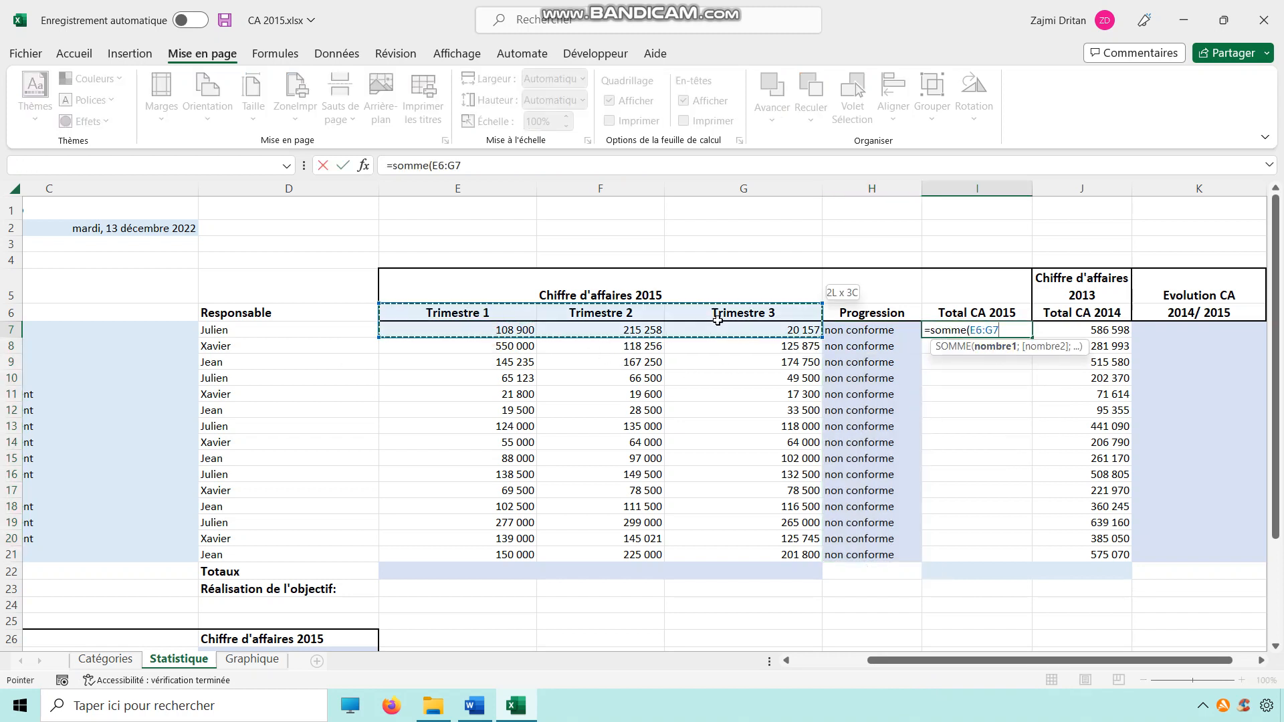
pyautogui.press('BackSpace')
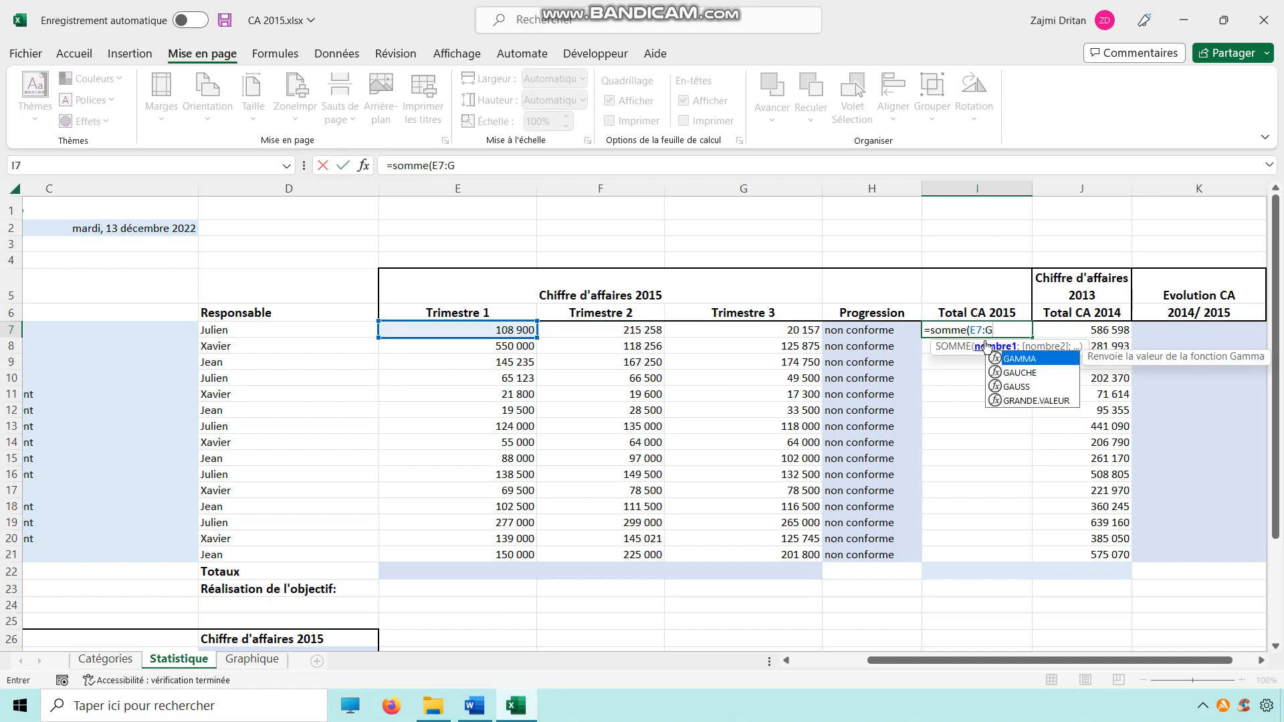
pyautogui.moveTo(491, 330); pyautogui.dragTo(759, 329)
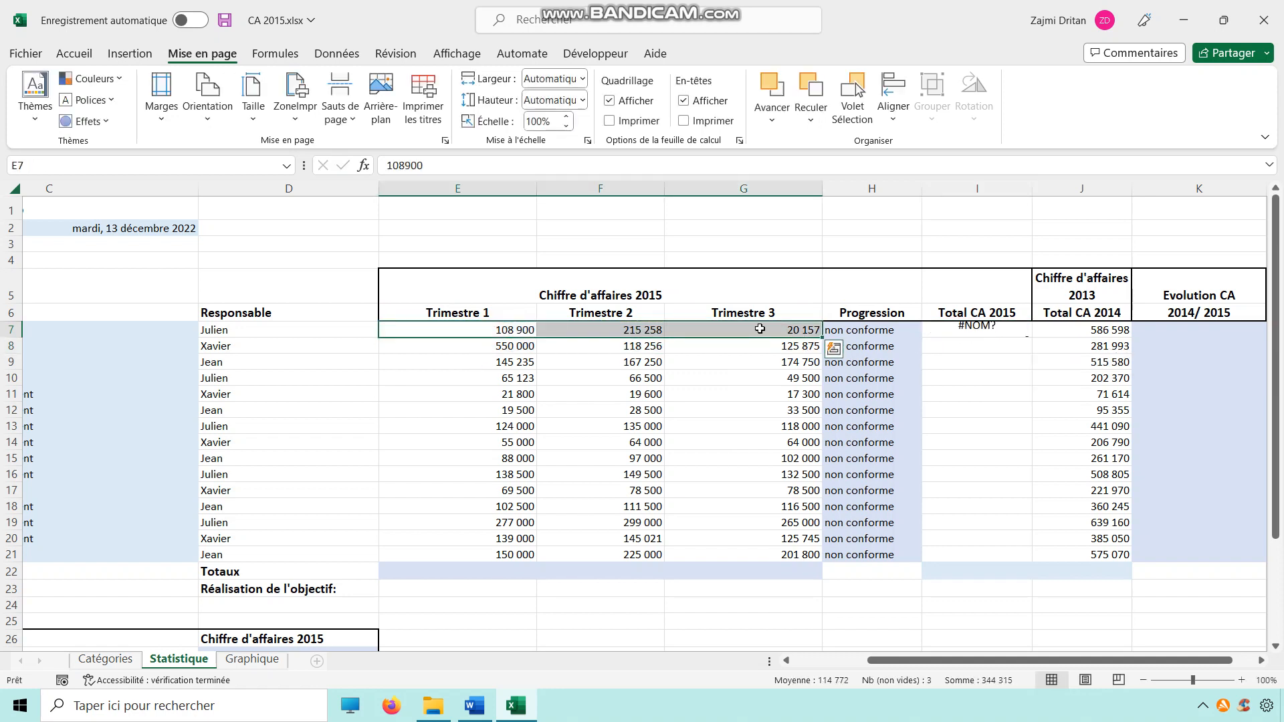
pyautogui.click(983, 330)
pyautogui.doubleClick(991, 331)
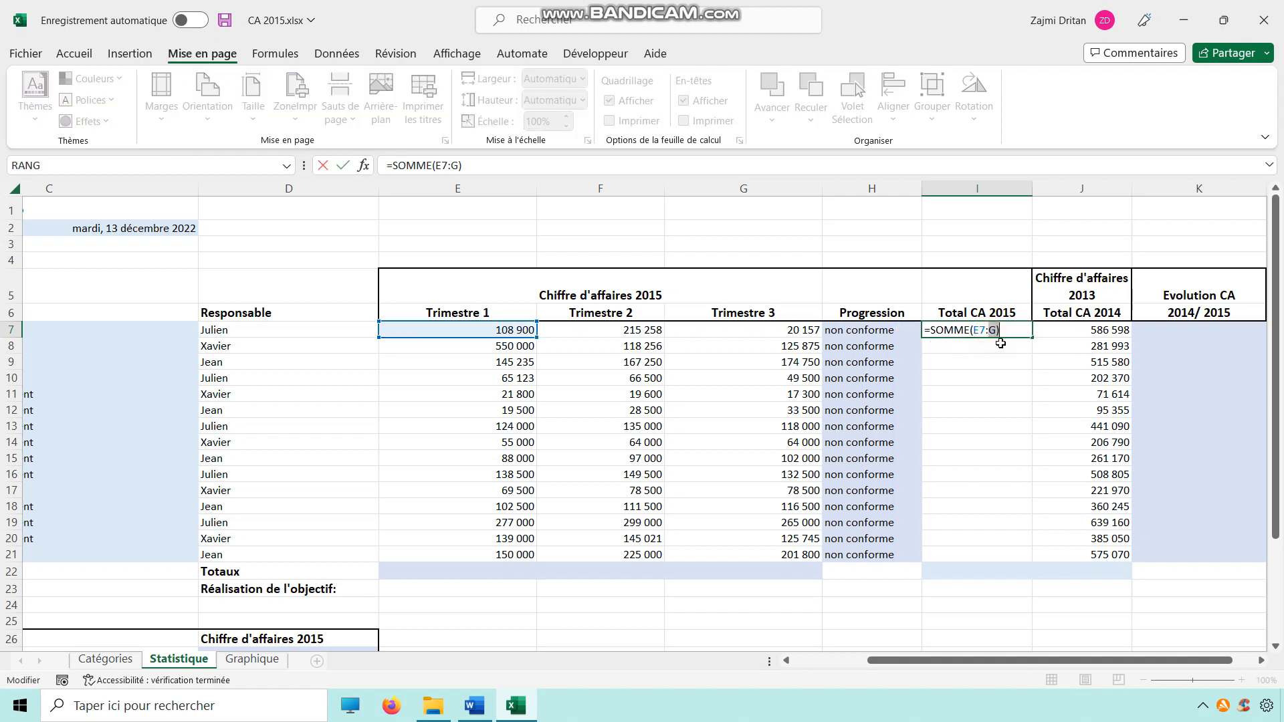
pyautogui.moveTo(999, 330); pyautogui.dragTo(972, 330)
pyautogui.moveTo(492, 331); pyautogui.dragTo(751, 339)
pyautogui.press('Return')
pyautogui.click(989, 333)
pyautogui.moveTo(1032, 339); pyautogui.dragTo(1041, 570)
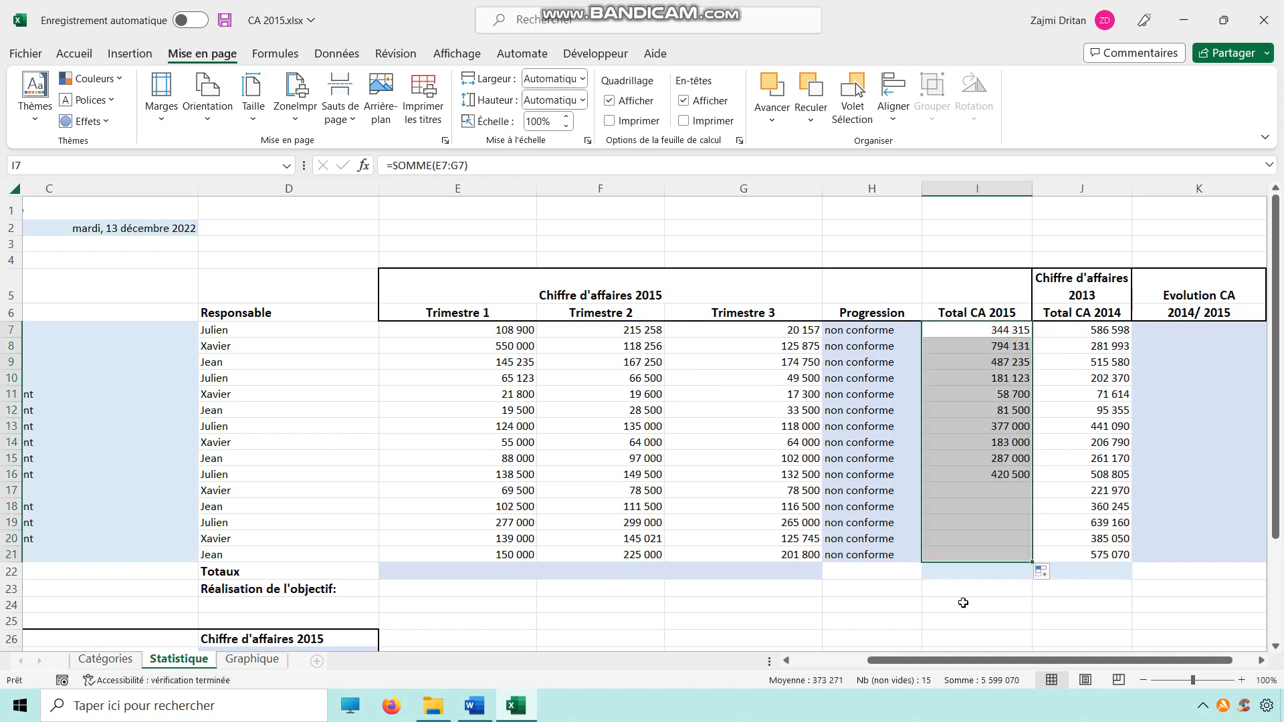
# Step: Add AutoSum totals for Trimestre 1, 2 and 3 in E22, F22 and G22
pyautogui.click(496, 569)
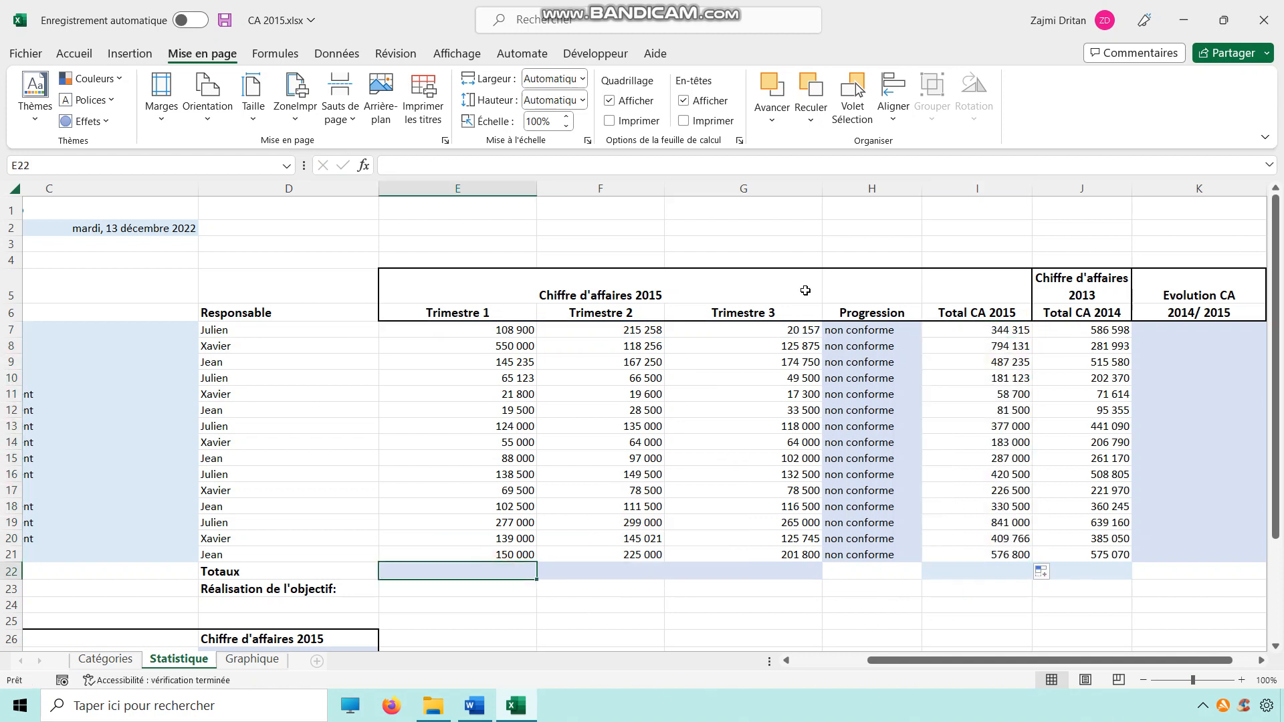
pyautogui.click(74, 55)
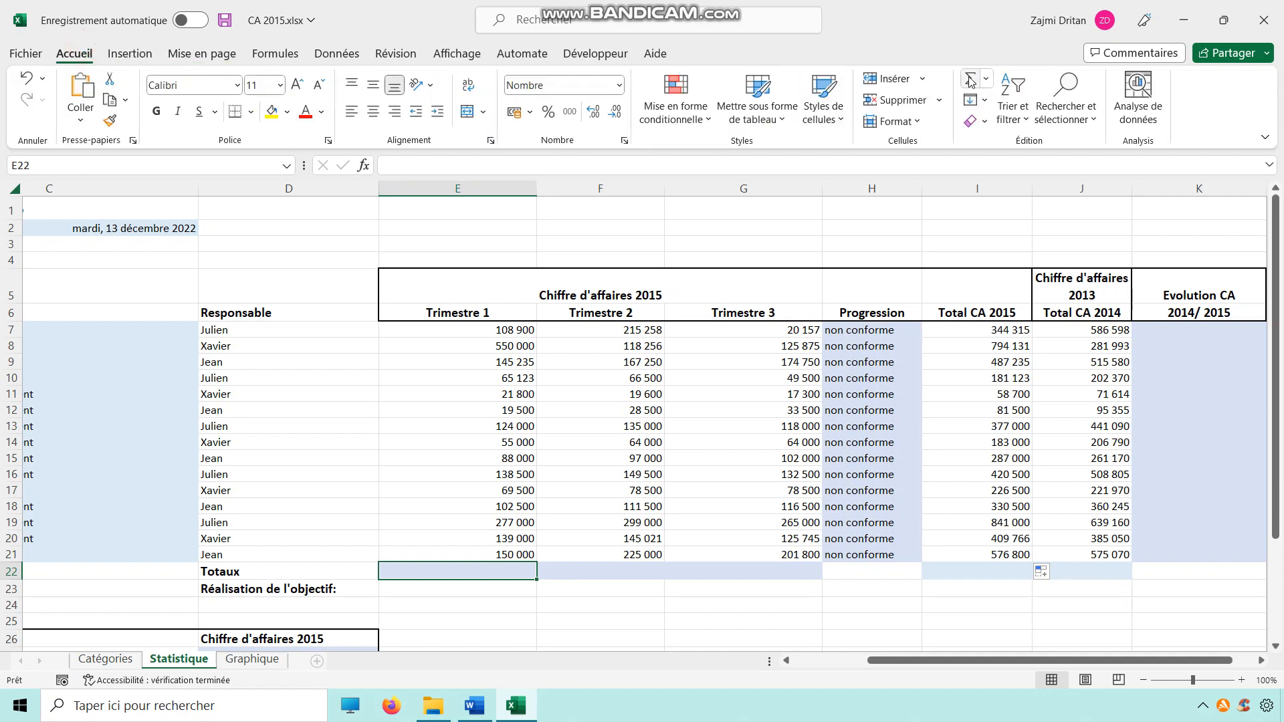
pyautogui.click(970, 81)
pyautogui.click(970, 80)
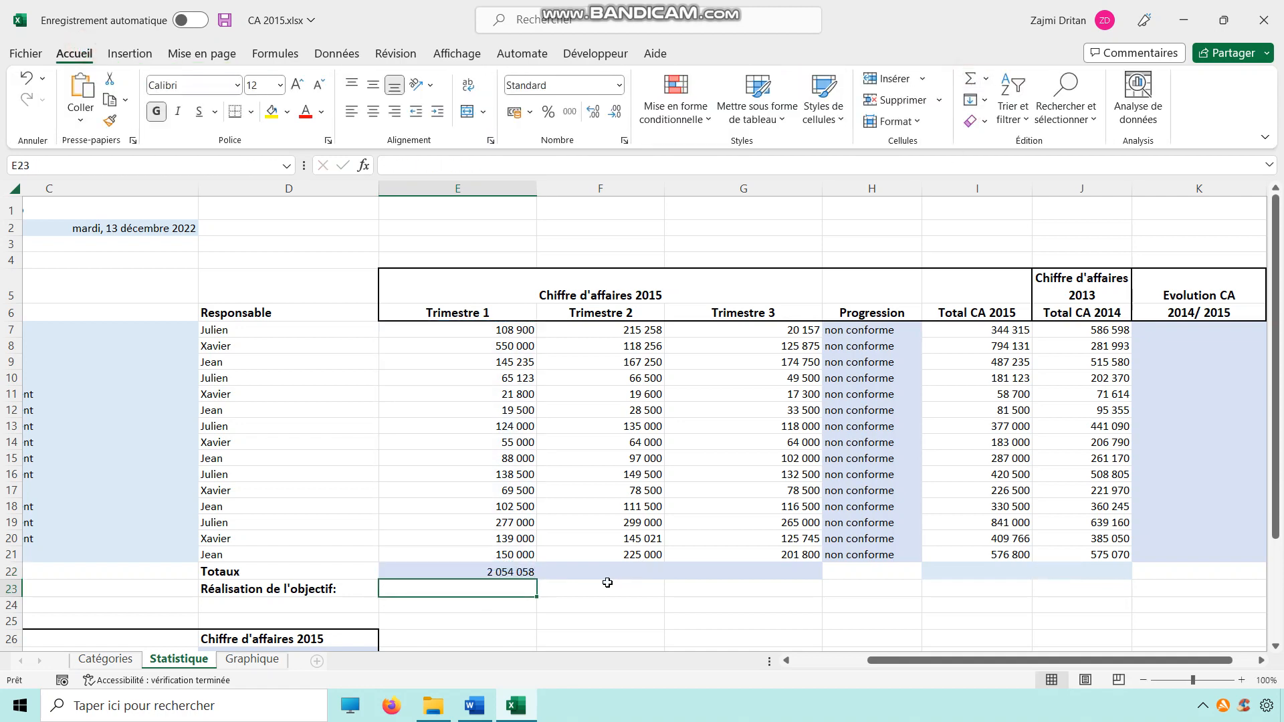
pyautogui.press('Right')
pyautogui.click(975, 87)
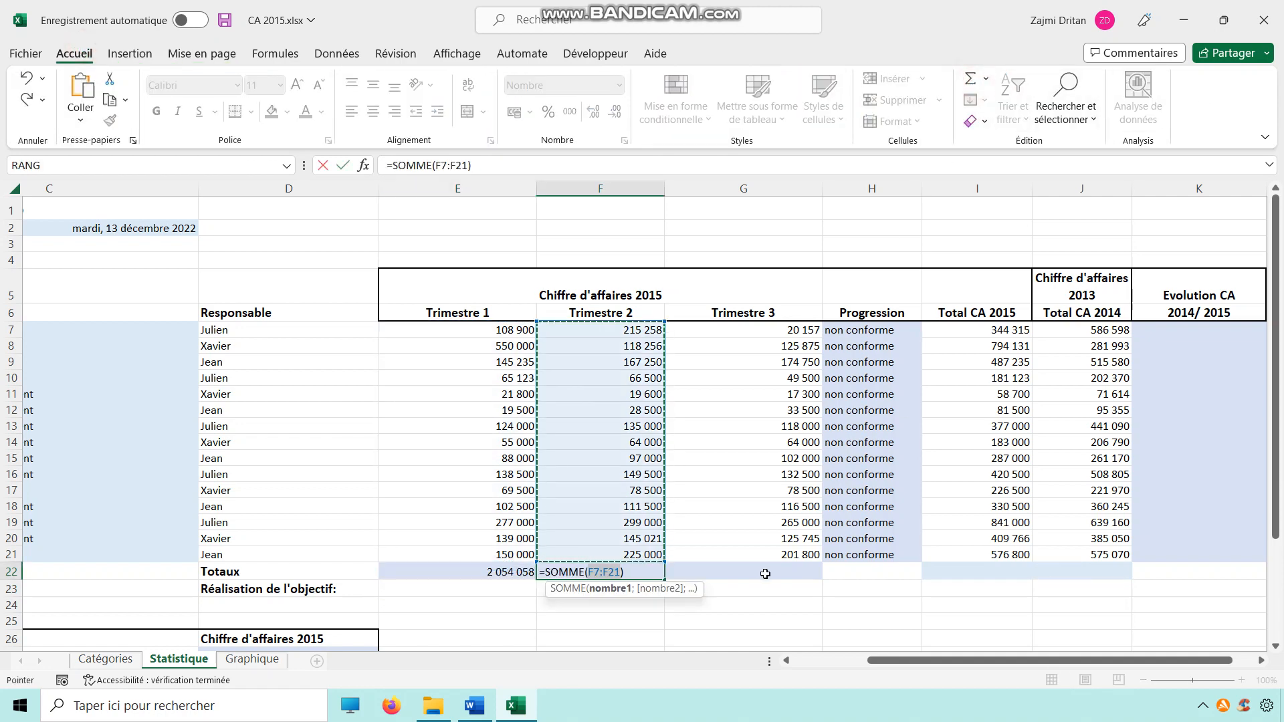
pyautogui.press('Return')
pyautogui.click(731, 574)
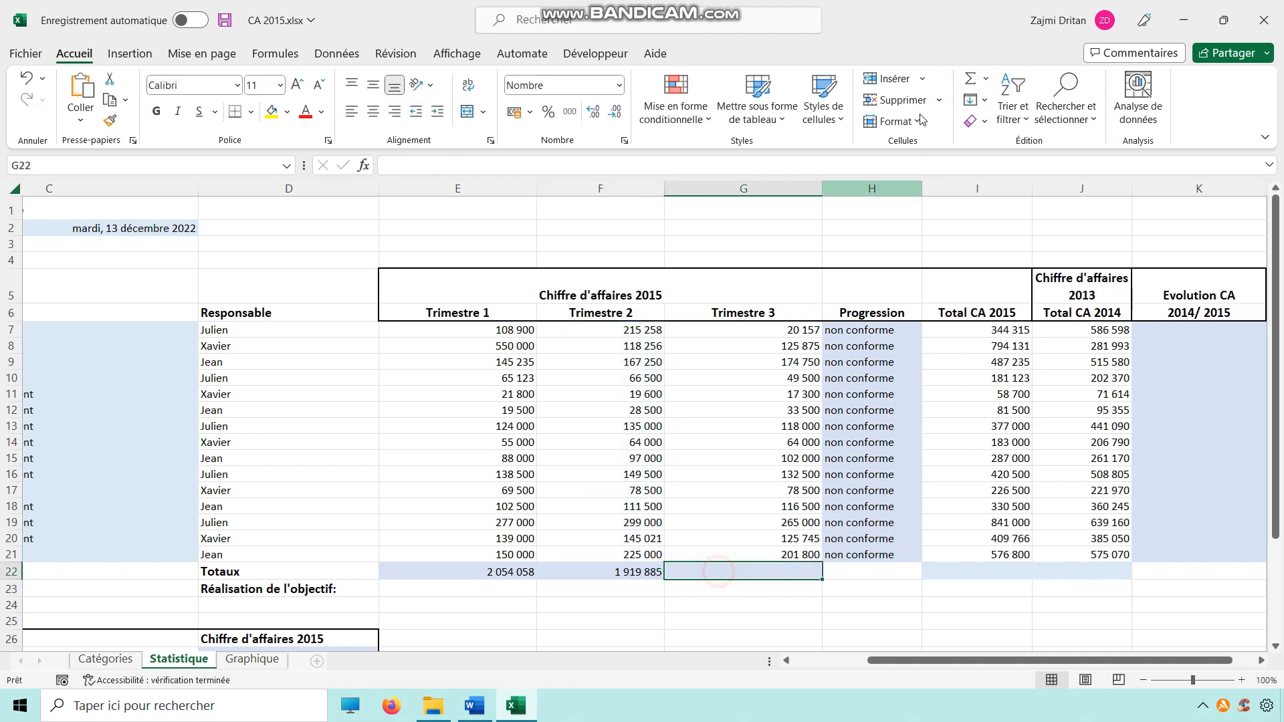
pyautogui.click(971, 83)
pyautogui.press('Return')
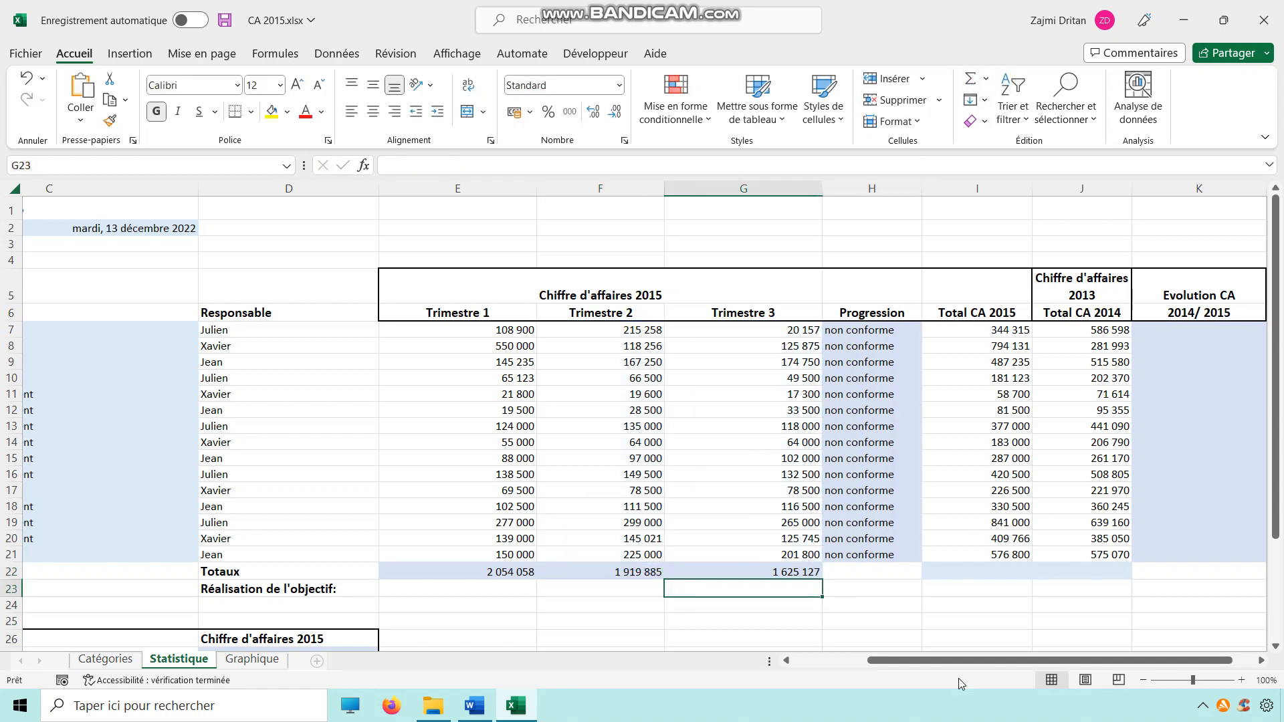
# Step: Add AutoSum totals for Total CA 2015 and Total CA 2014 in I22 and J22
pyautogui.click(991, 574)
pyautogui.click(970, 79)
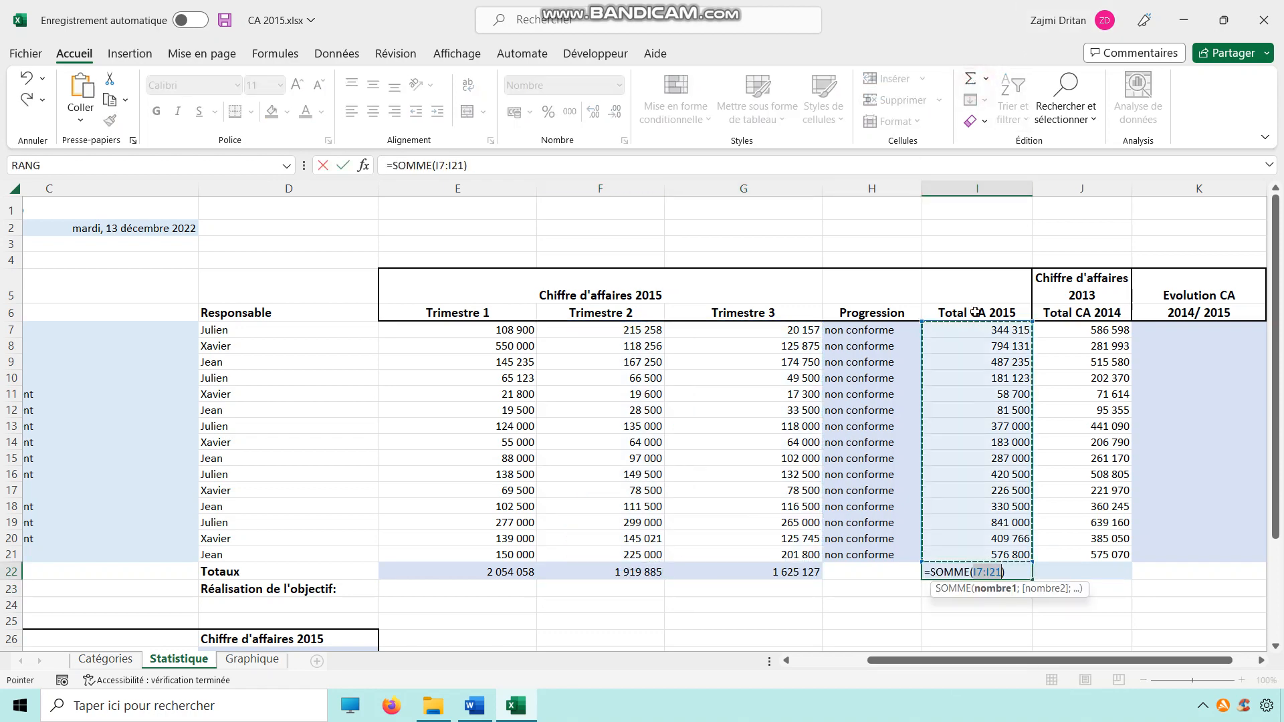
pyautogui.click(1078, 572)
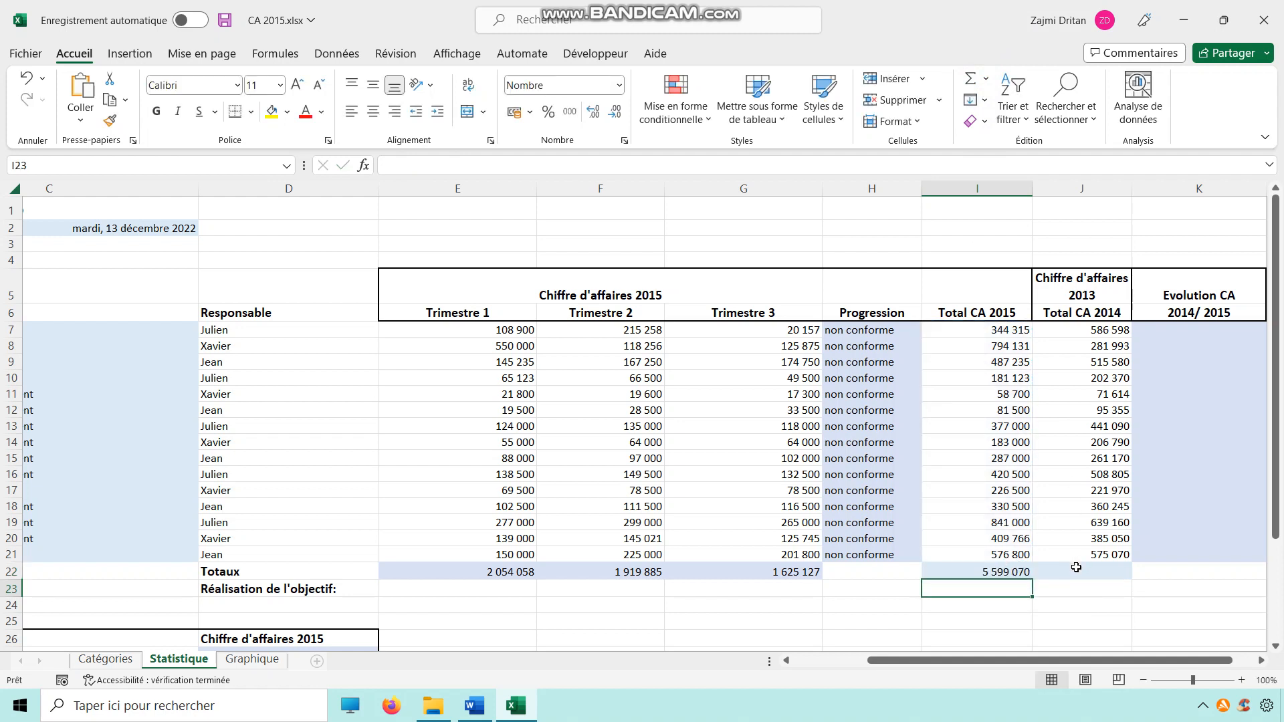
pyautogui.click(970, 79)
pyautogui.press('Return')
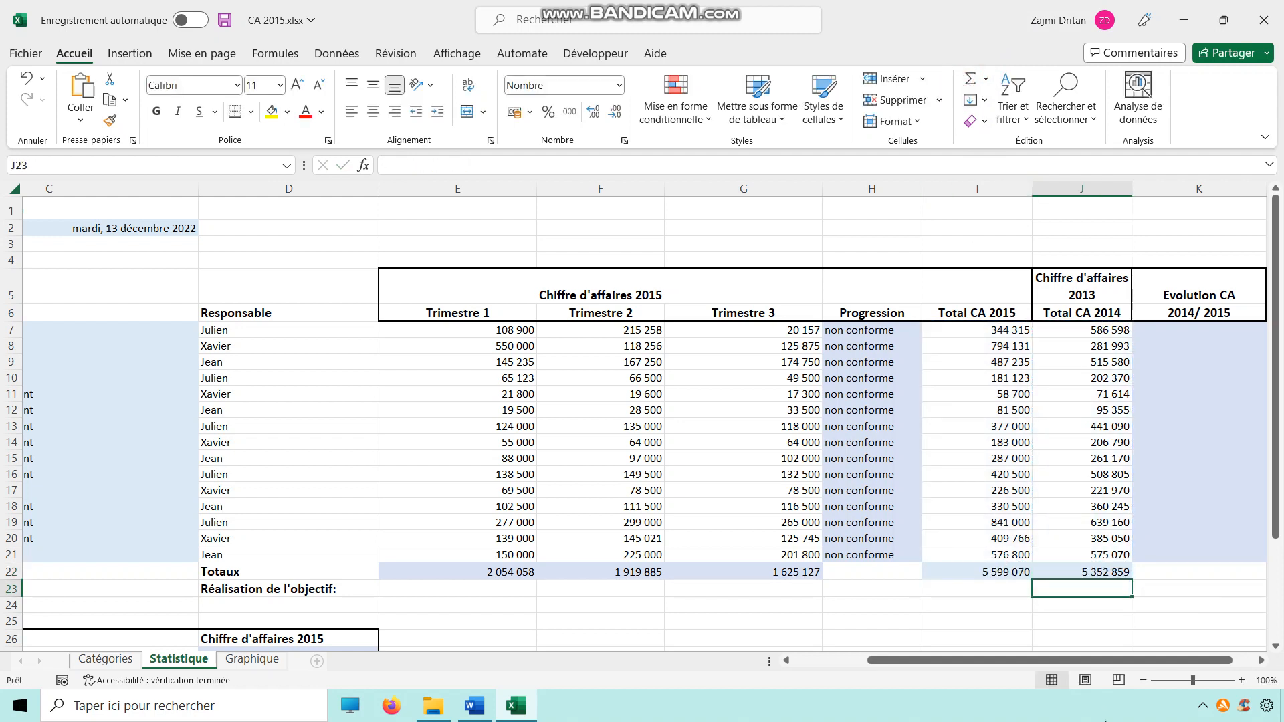
# Step: In I25, enter a formula subtracting J7 from I7
pyautogui.moveTo(997, 662); pyautogui.dragTo(1014, 672)
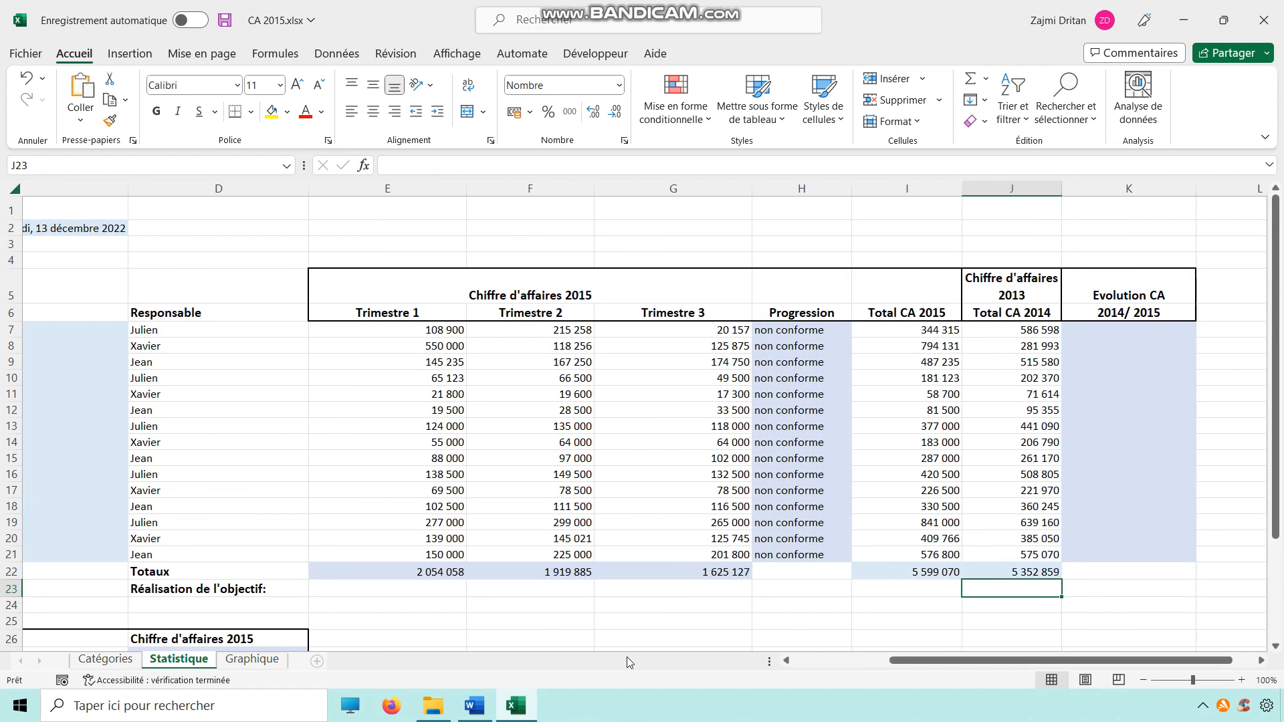
pyautogui.click(1118, 335)
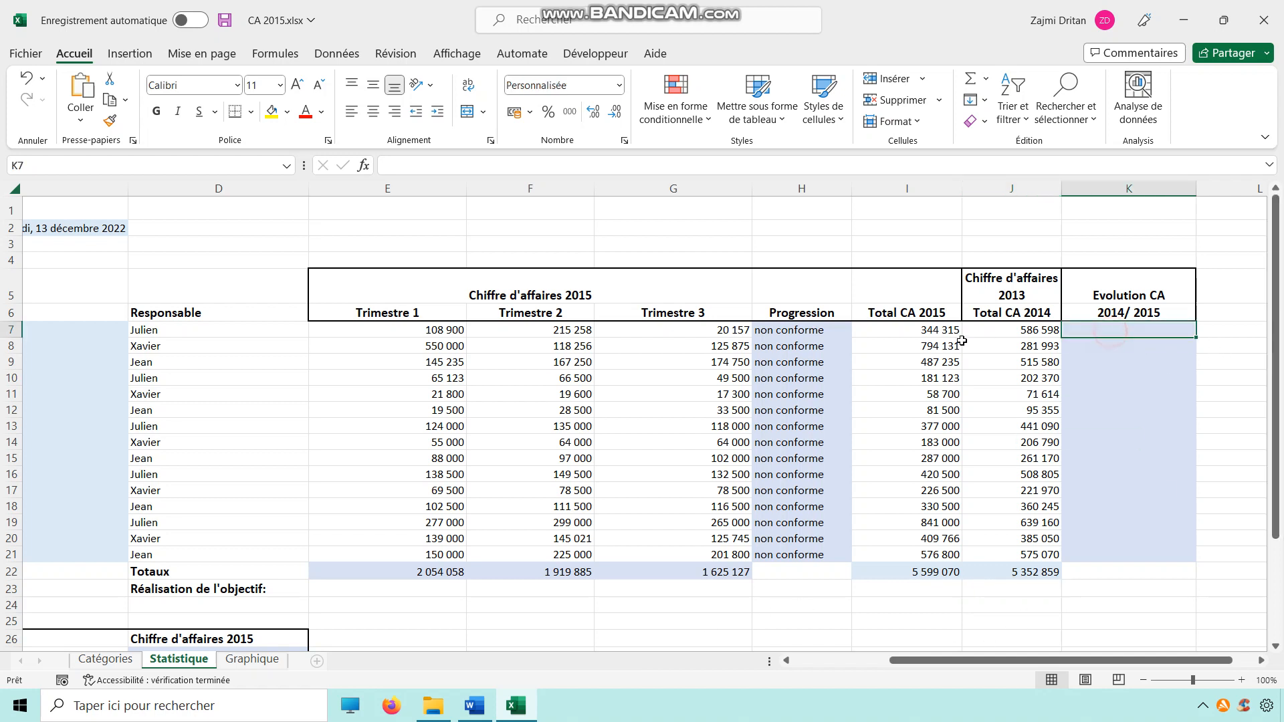
pyautogui.click(1012, 328)
pyautogui.press('Left')
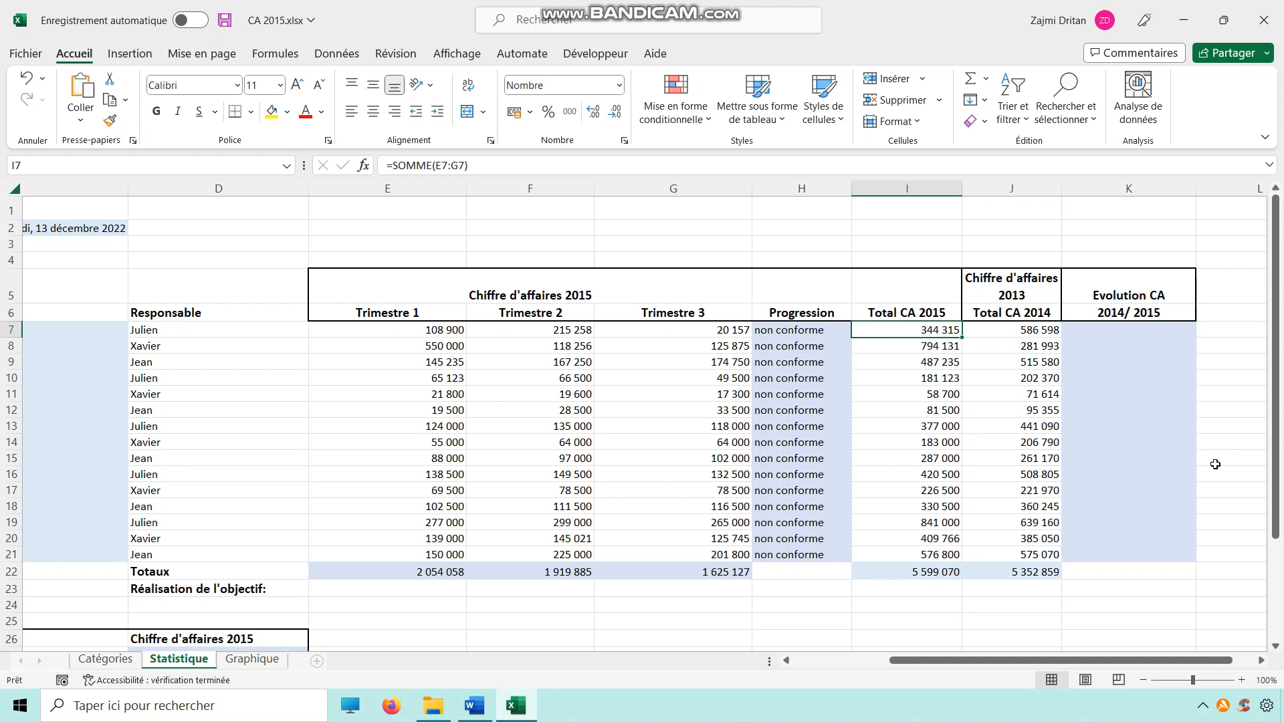
pyautogui.scroll(-1, 1003, 589)
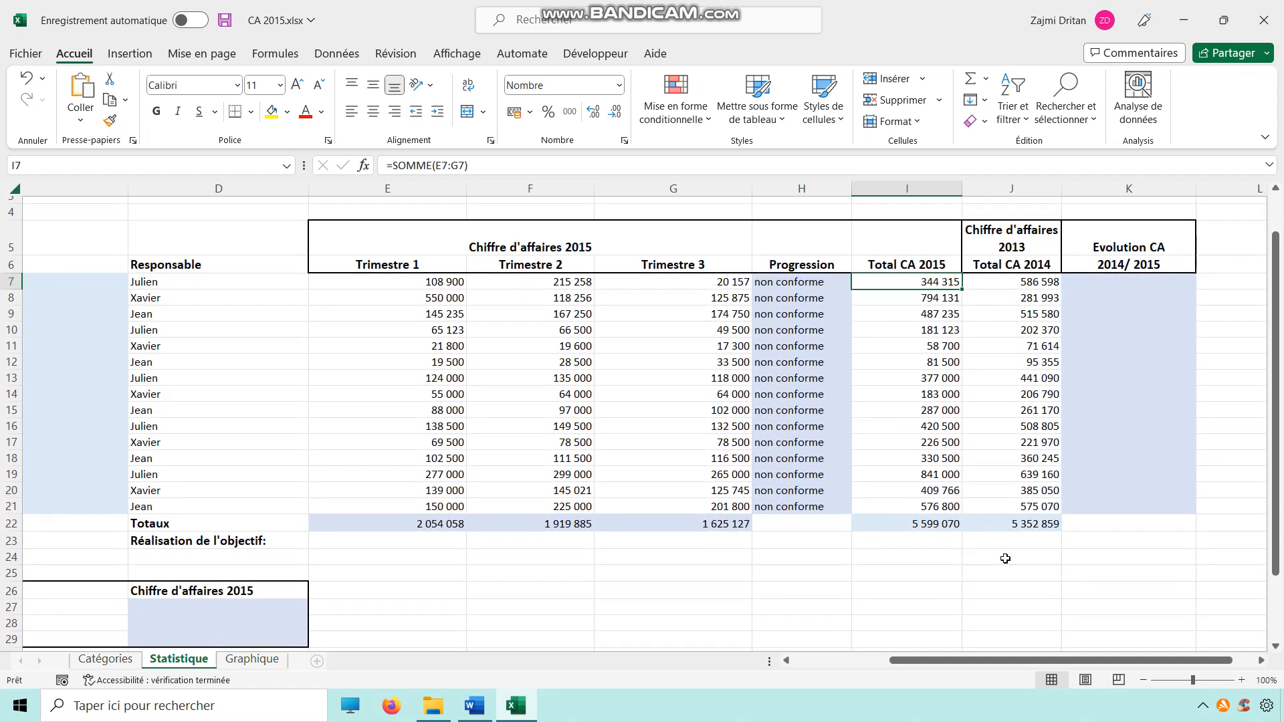
pyautogui.click(912, 574)
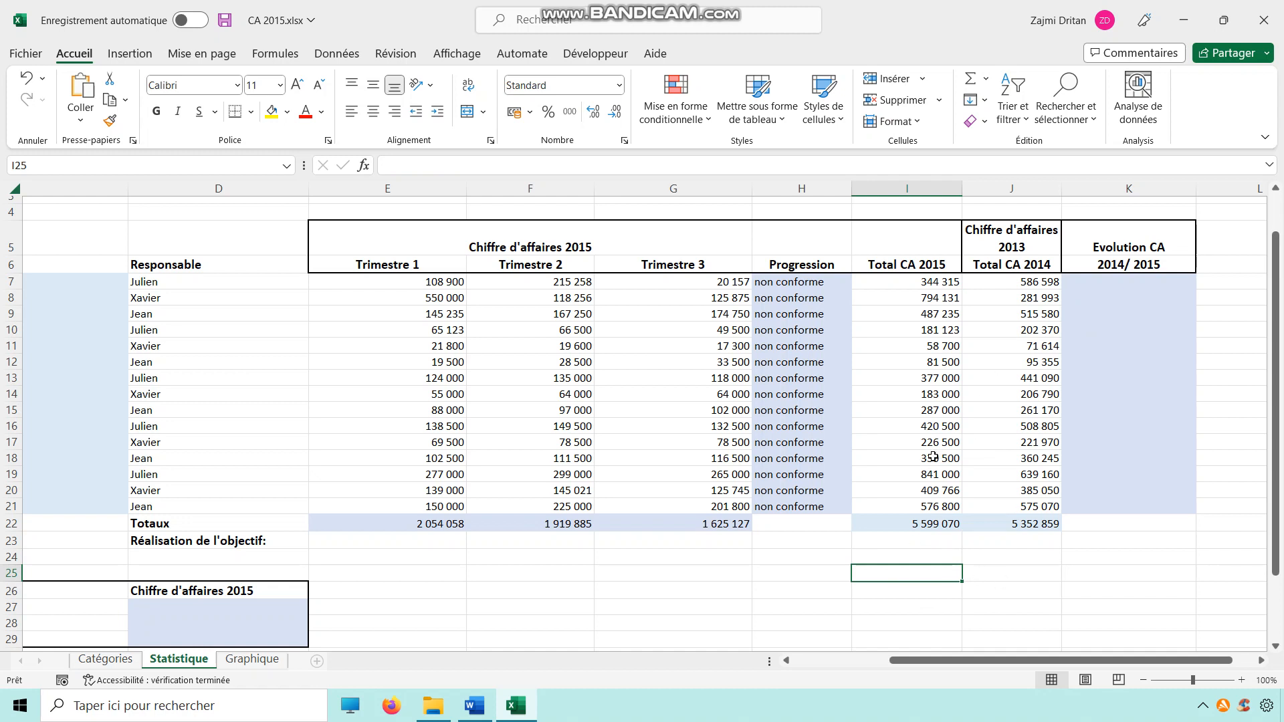
pyautogui.write('=')
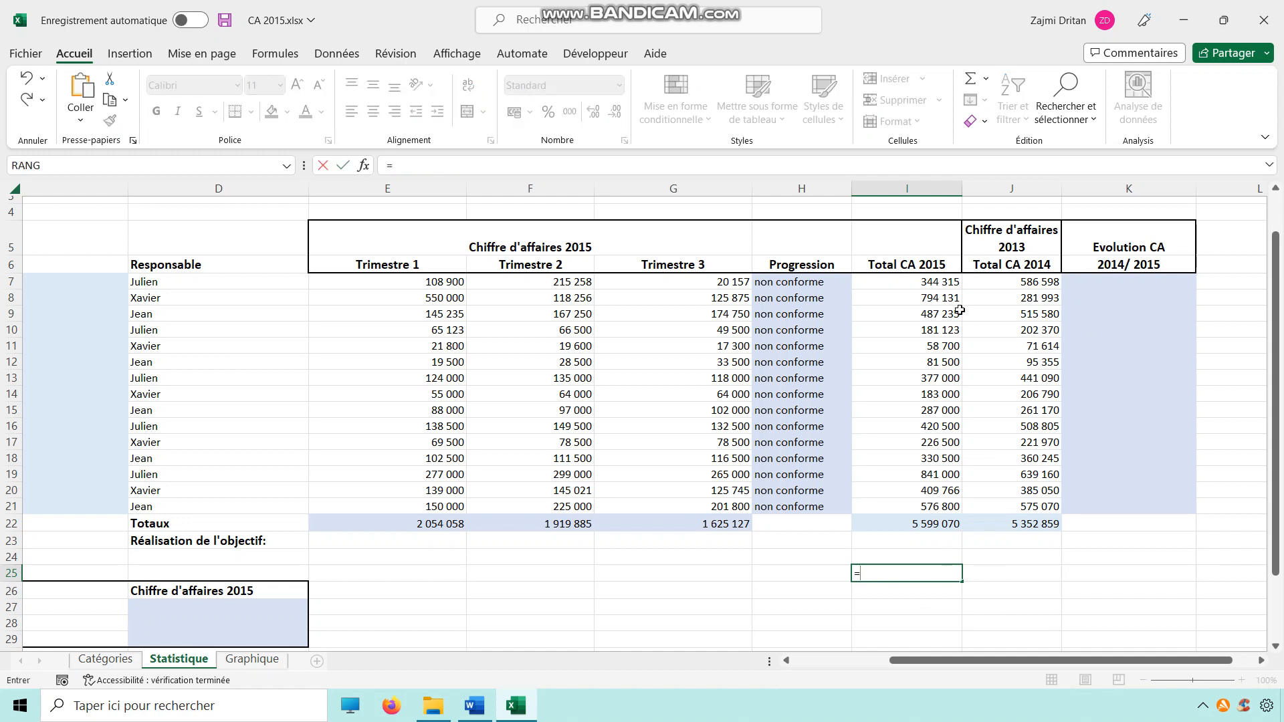
pyautogui.click(926, 283)
pyautogui.write('-')
pyautogui.click(989, 282)
pyautogui.press('Return')
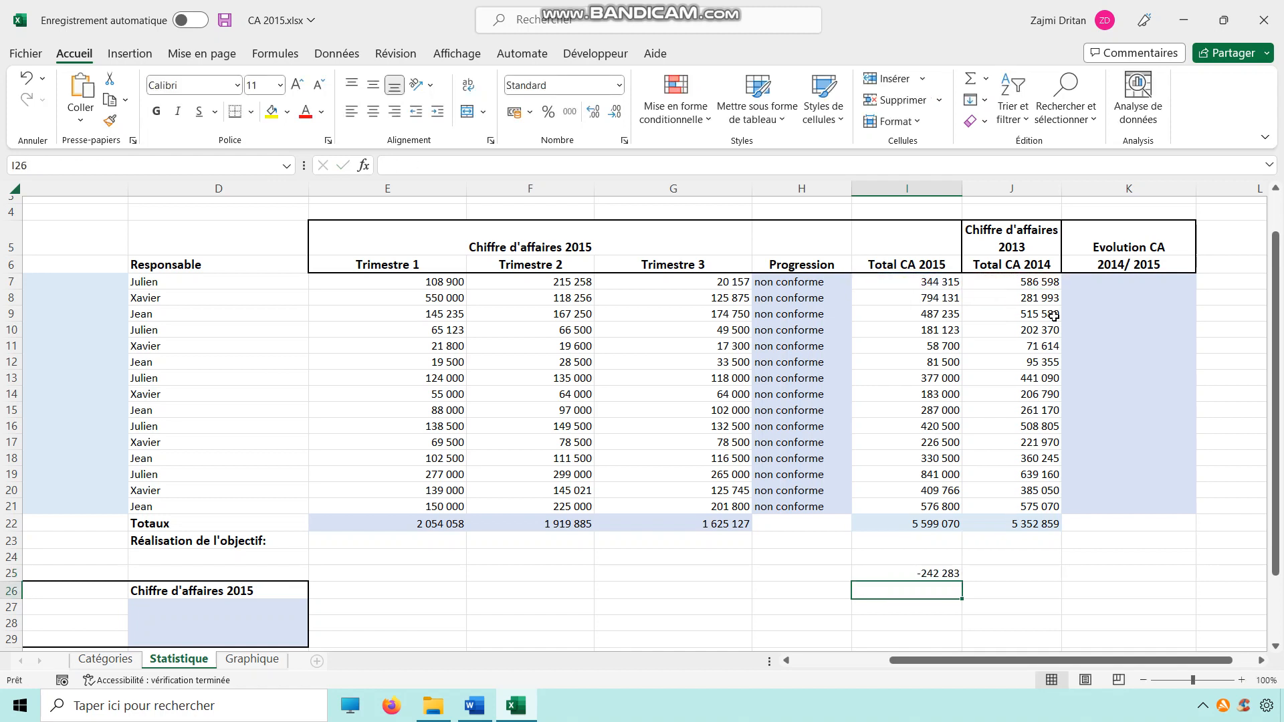
# Step: Examine the difference formula in I25 and the CA 2014 value in J7
pyautogui.click(937, 576)
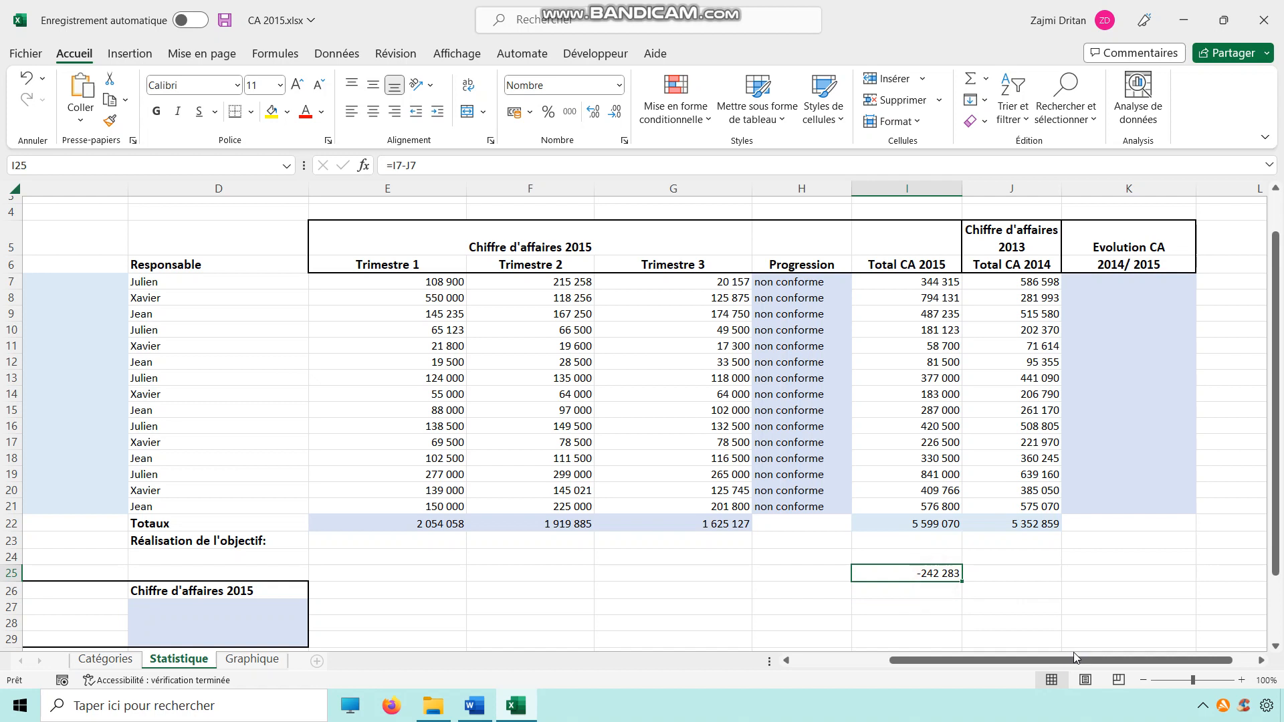
pyautogui.click(983, 570)
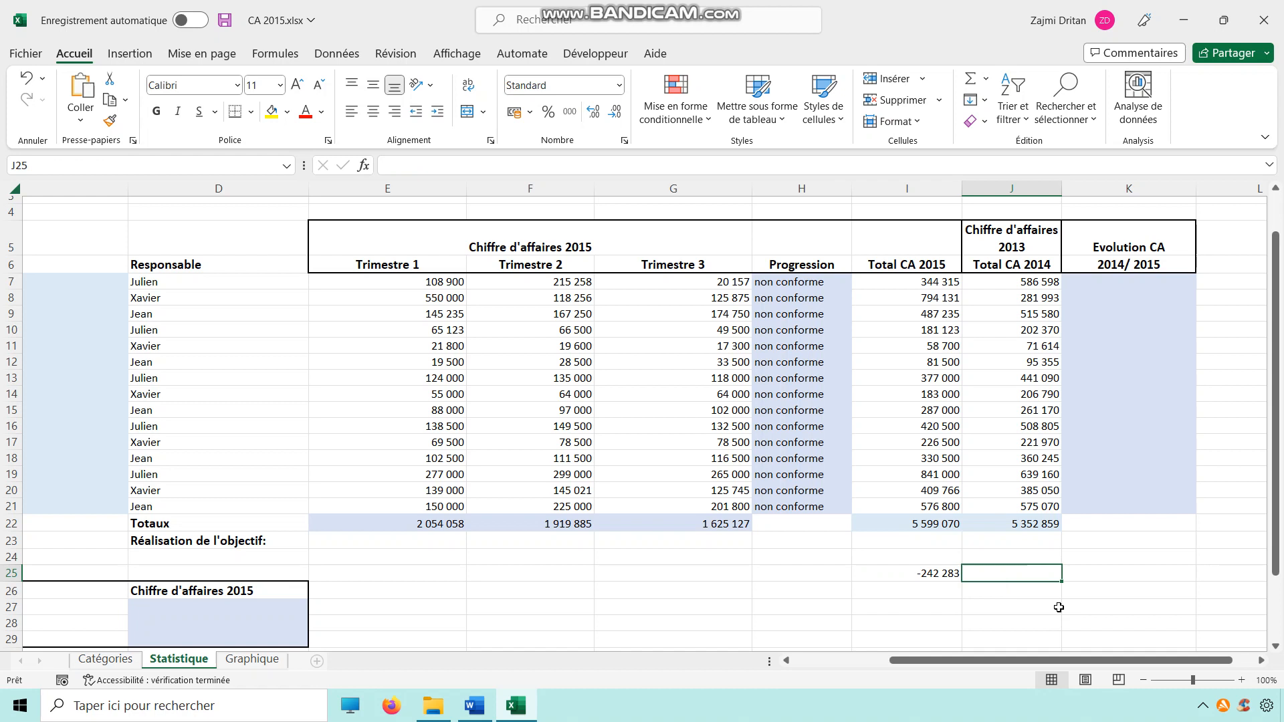
pyautogui.click(1123, 286)
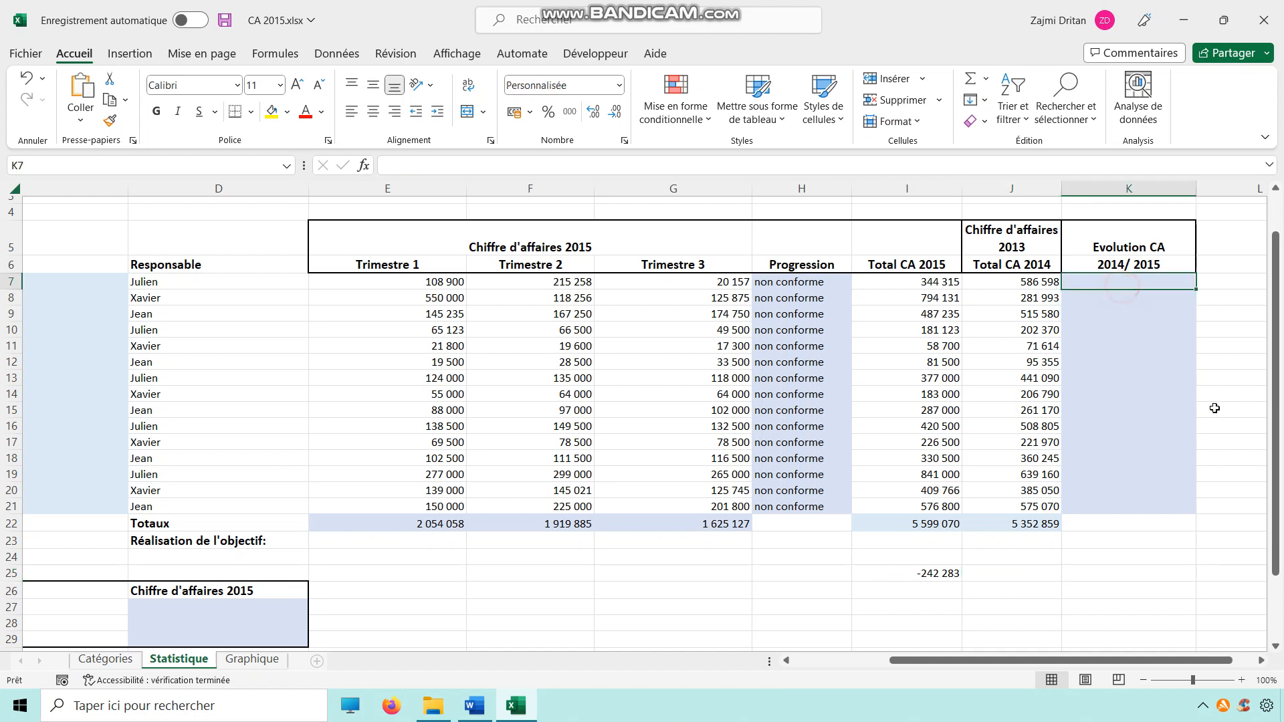
pyautogui.click(1001, 577)
pyautogui.click(928, 579)
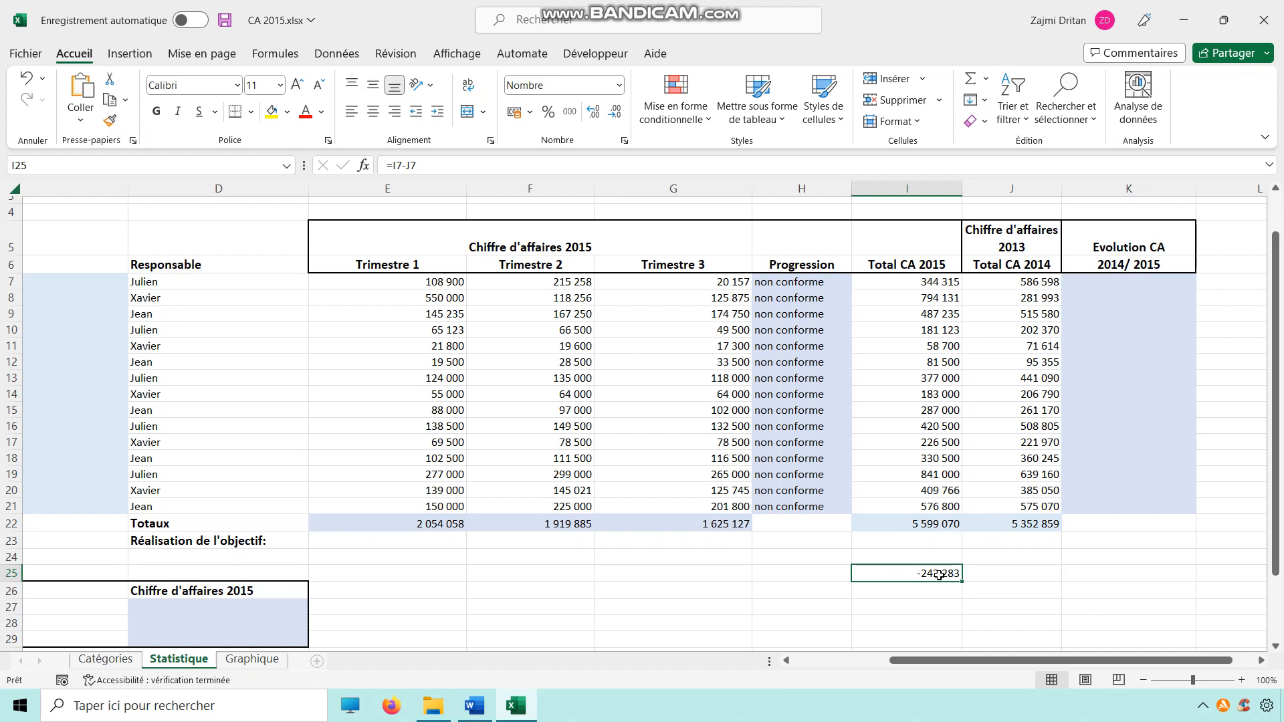
pyautogui.click(975, 604)
pyautogui.click(945, 607)
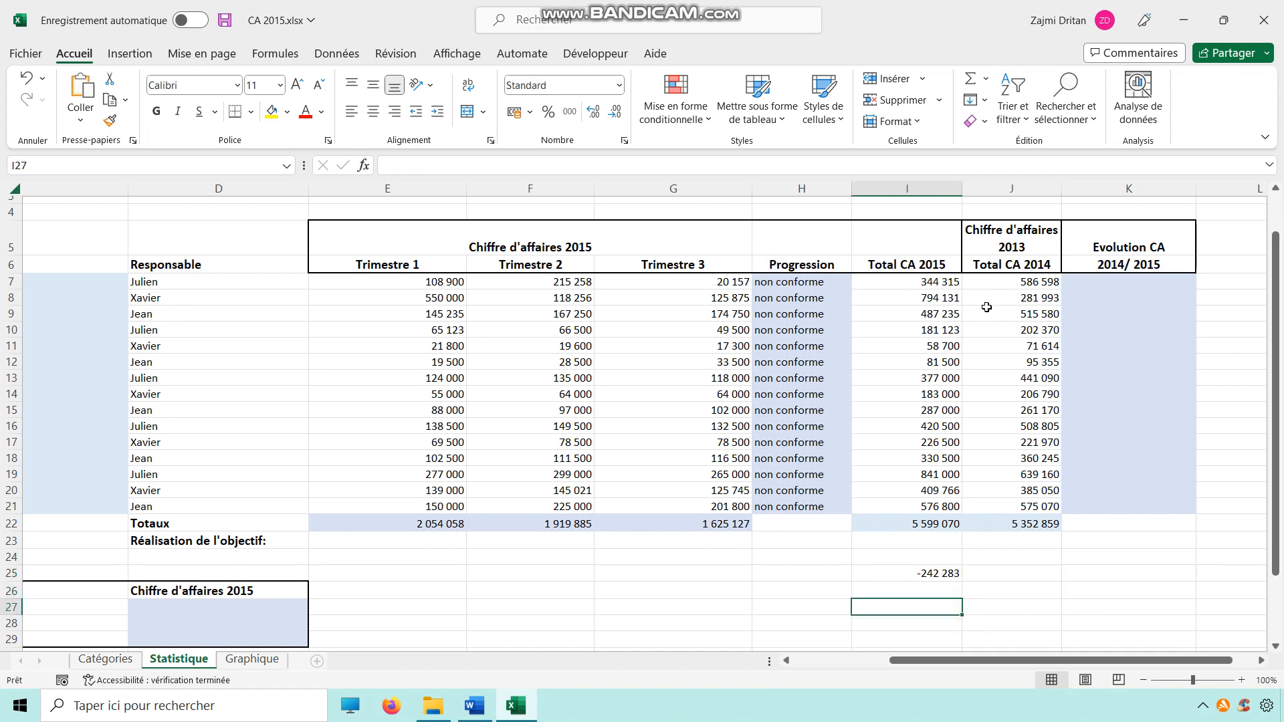
pyautogui.click(1024, 293)
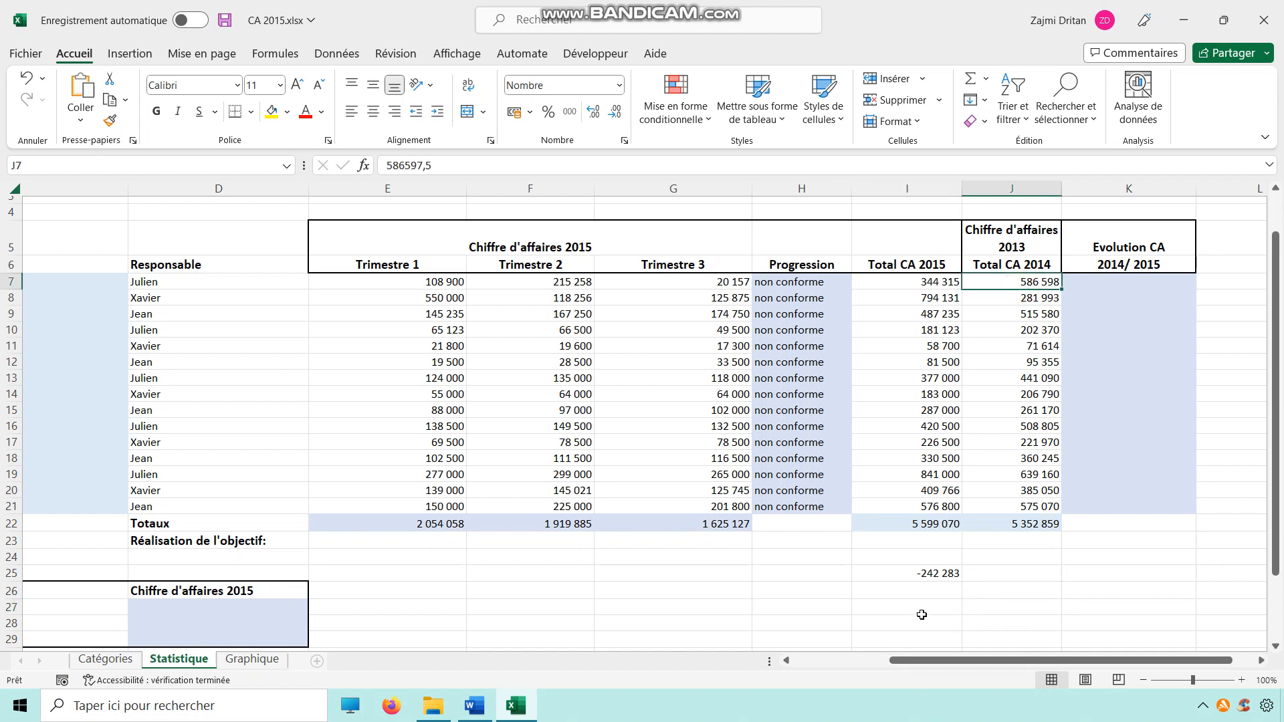
pyautogui.click(947, 608)
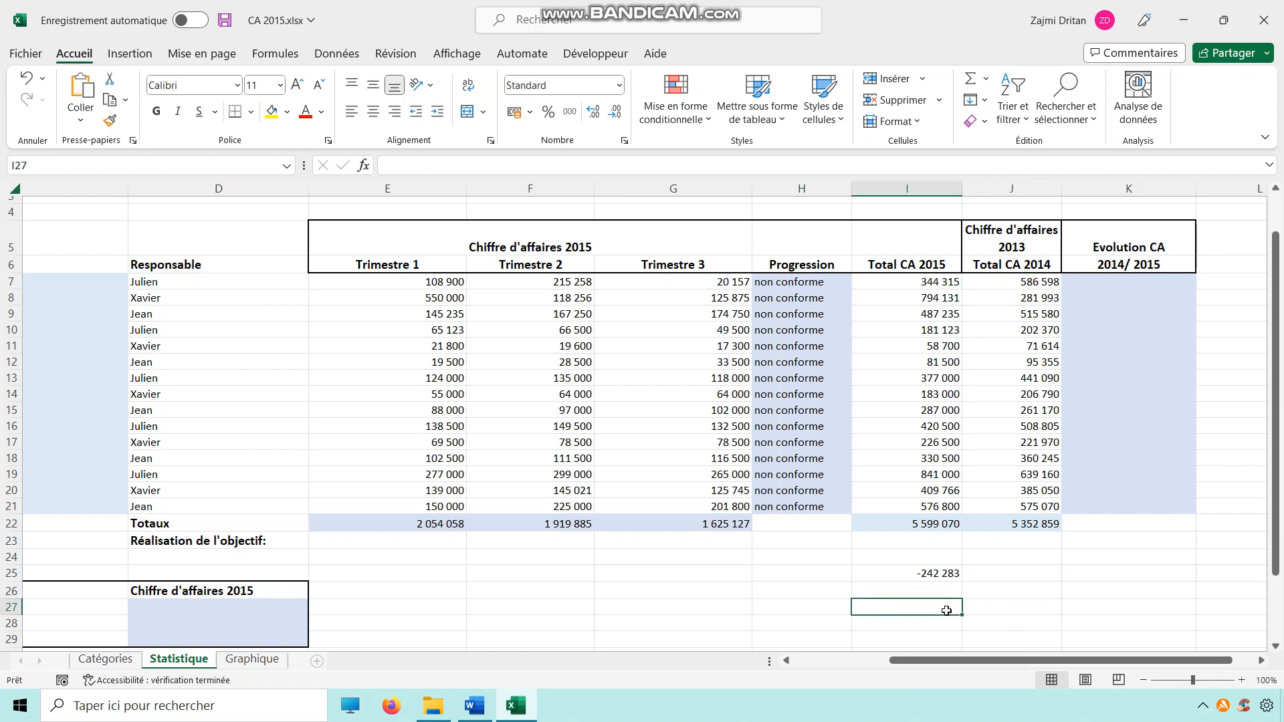
pyautogui.write('=')
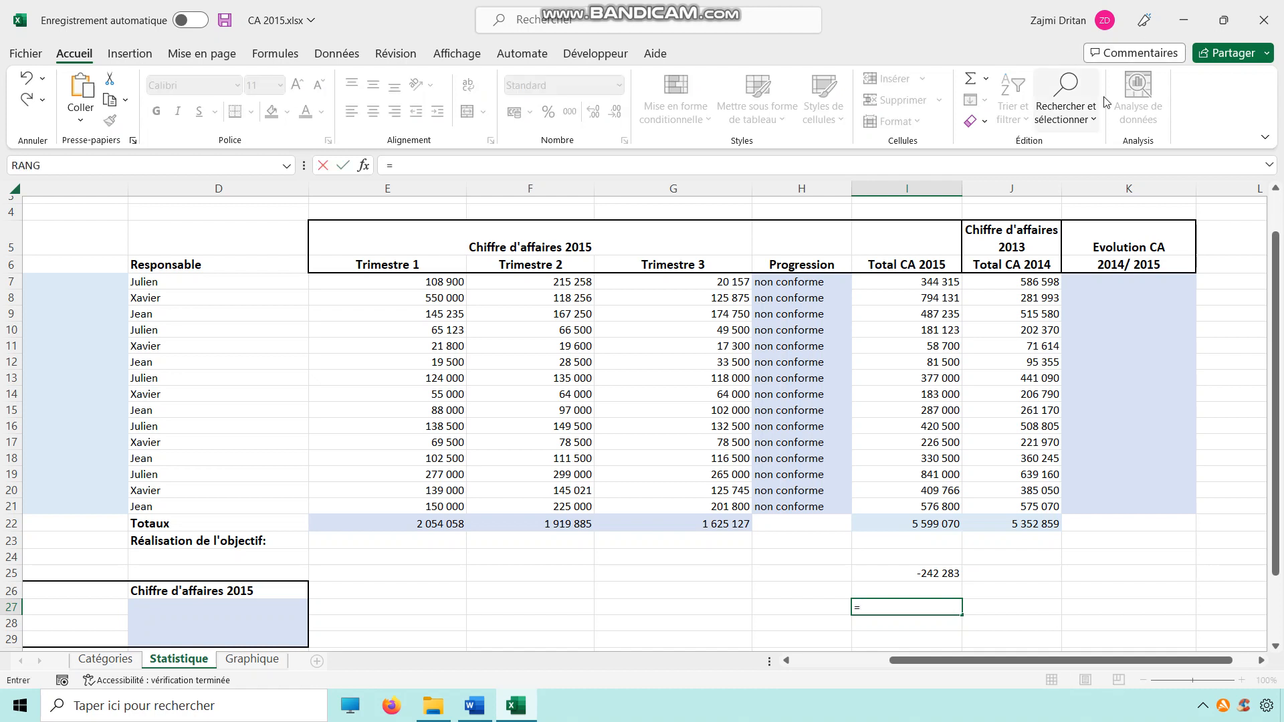
pyautogui.click(1034, 286)
pyautogui.write('=1')
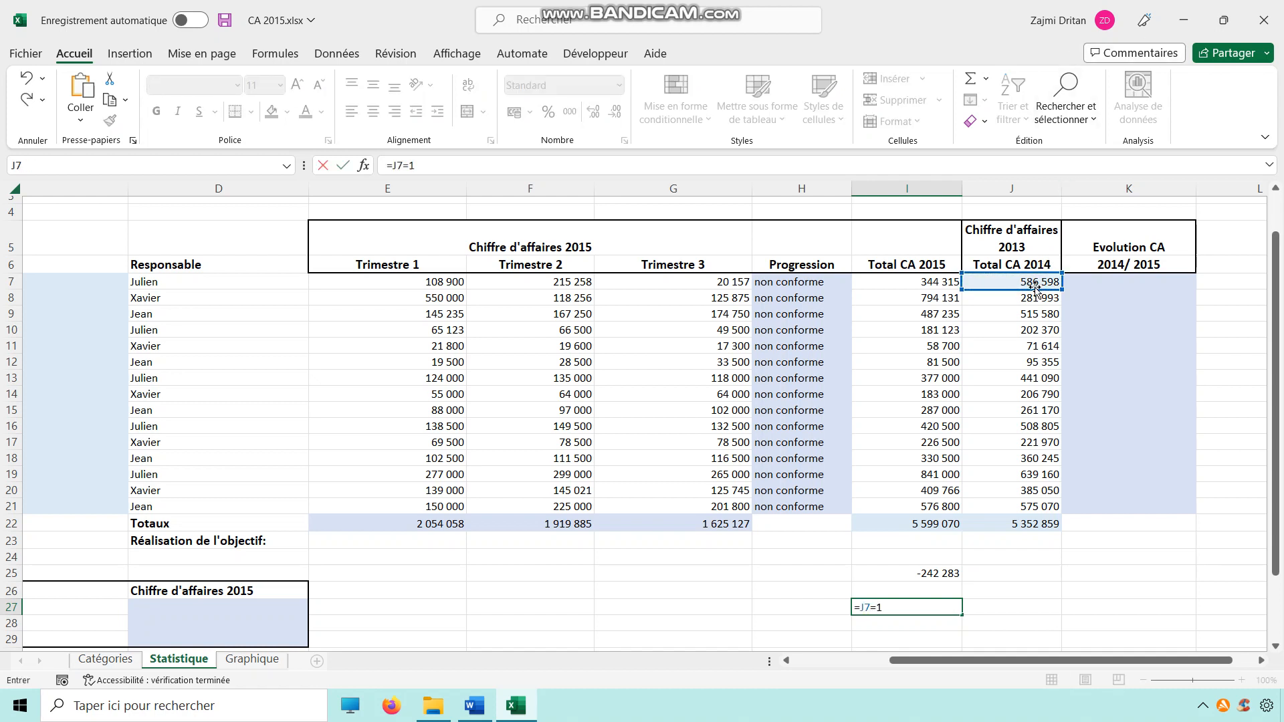
pyautogui.press('BackSpace')
pyautogui.press('BackSpace')
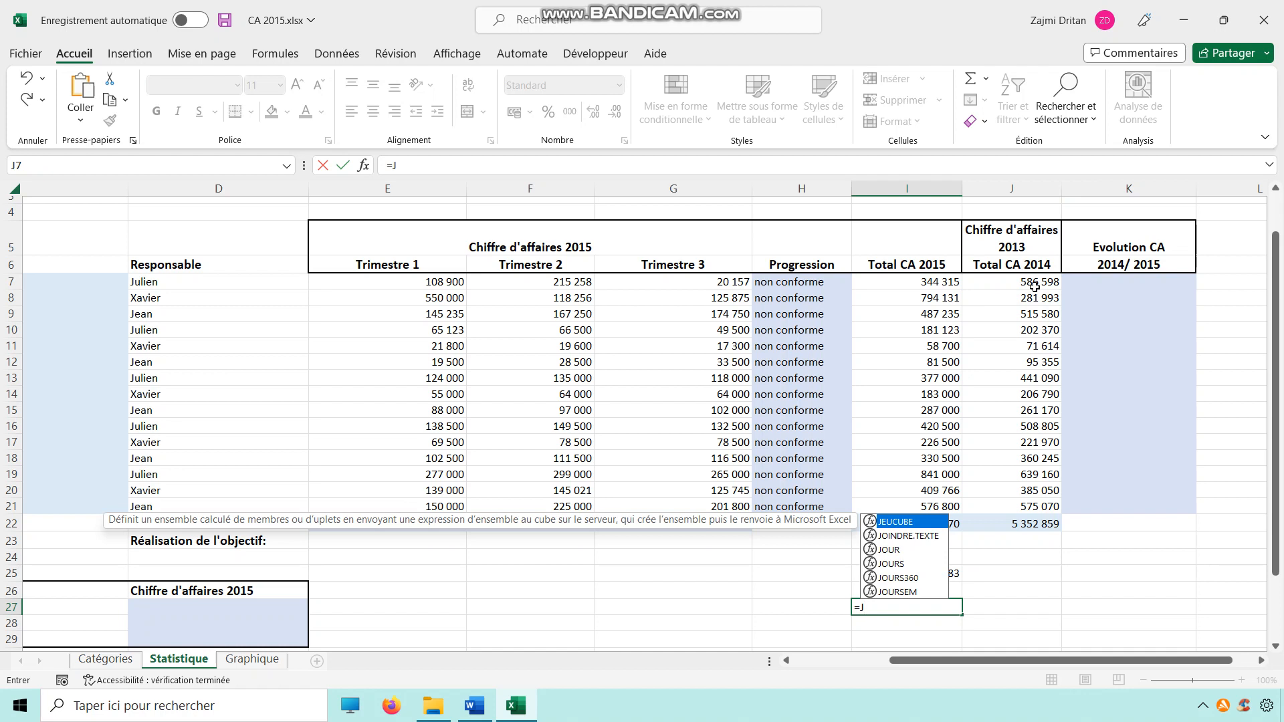
pyautogui.press('BackSpace')
pyautogui.press('BackSpace')
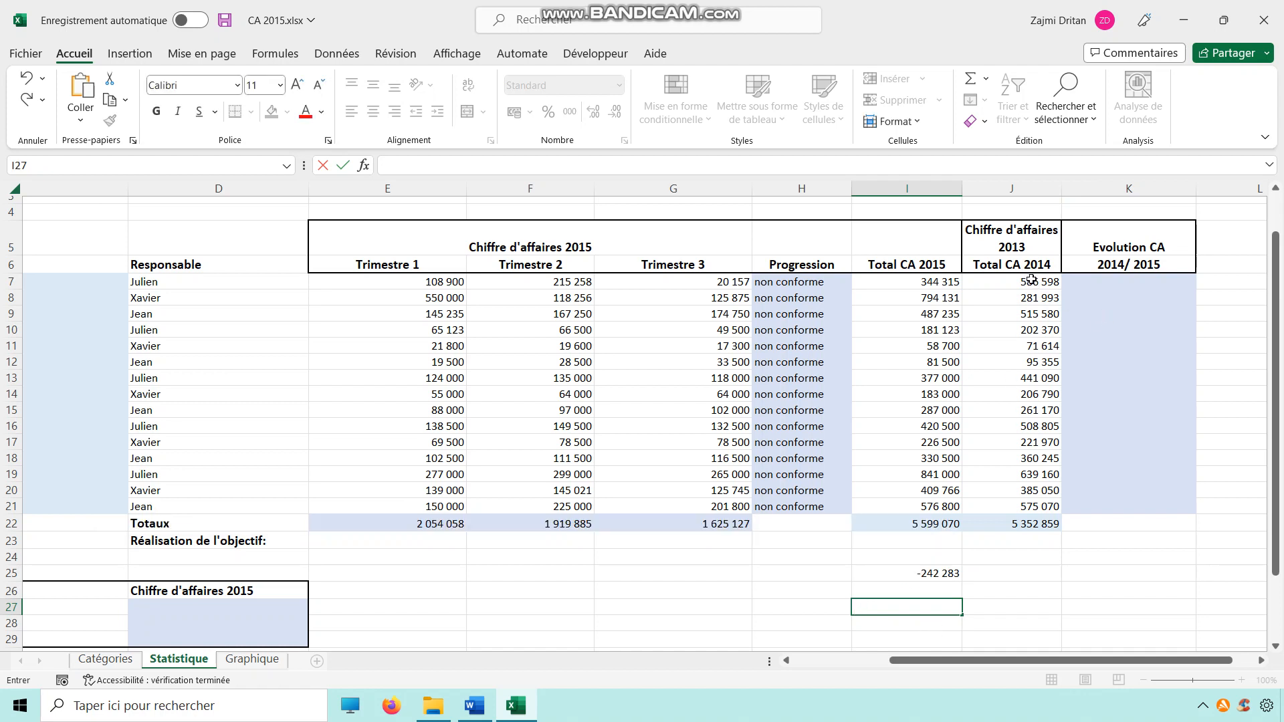
pyautogui.press('Escape')
# Step: Copy J7 and paste it into I27
pyautogui.click(895, 592)
pyautogui.click(1023, 281)
pyautogui.hotkey('ctrl', 'c')
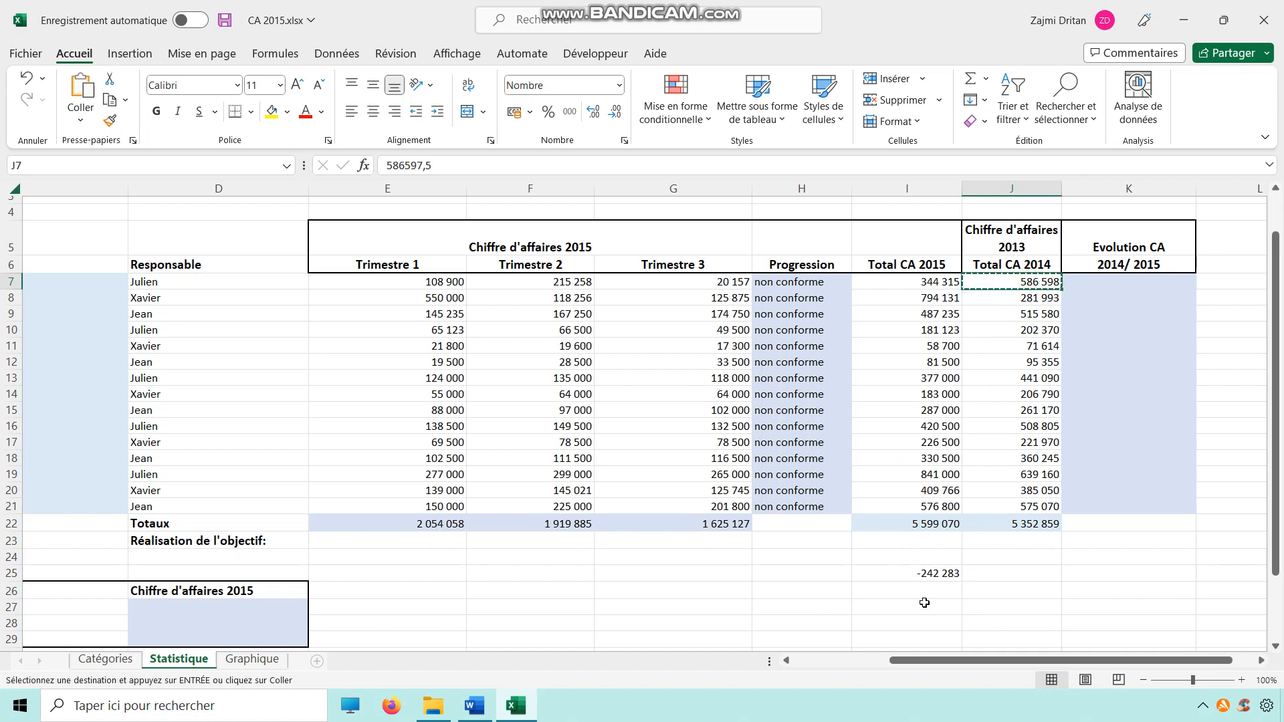
pyautogui.click(919, 608)
pyautogui.hotkey('ctrl', 'v')
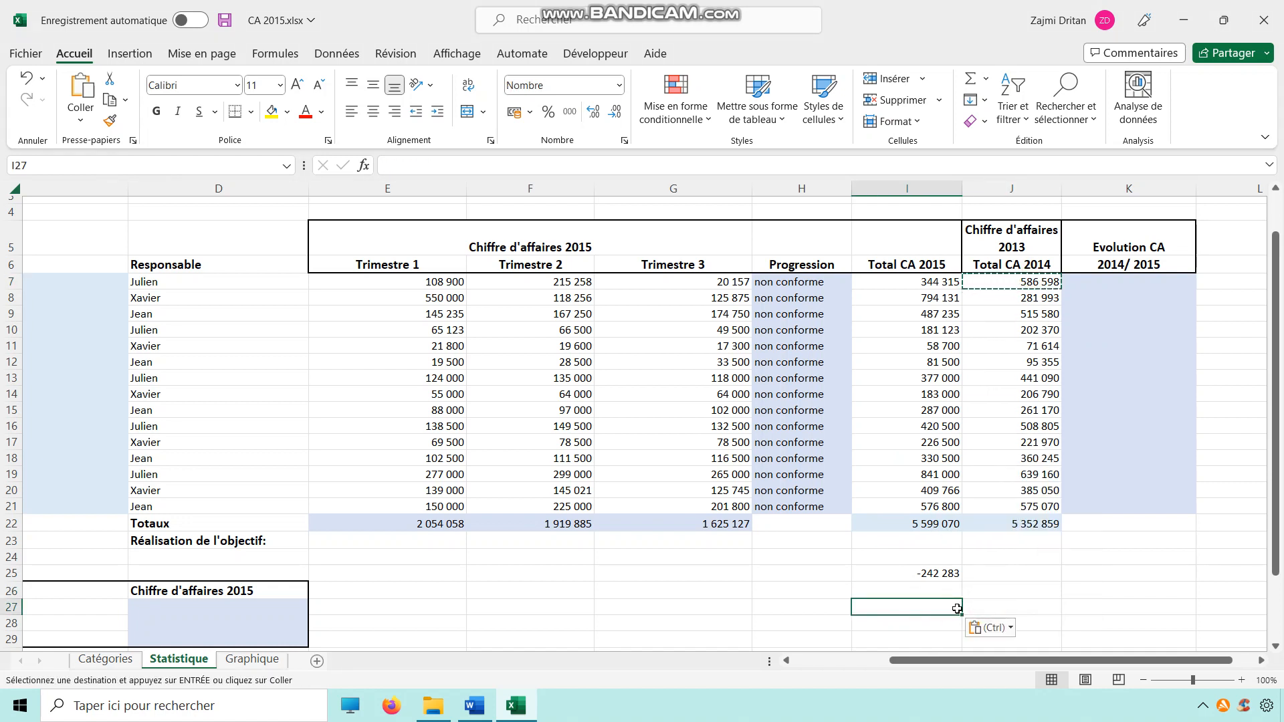
# Step: Paste the CA 2014 value from J7 into I27 and enter 100% in J27
pyautogui.click(989, 282)
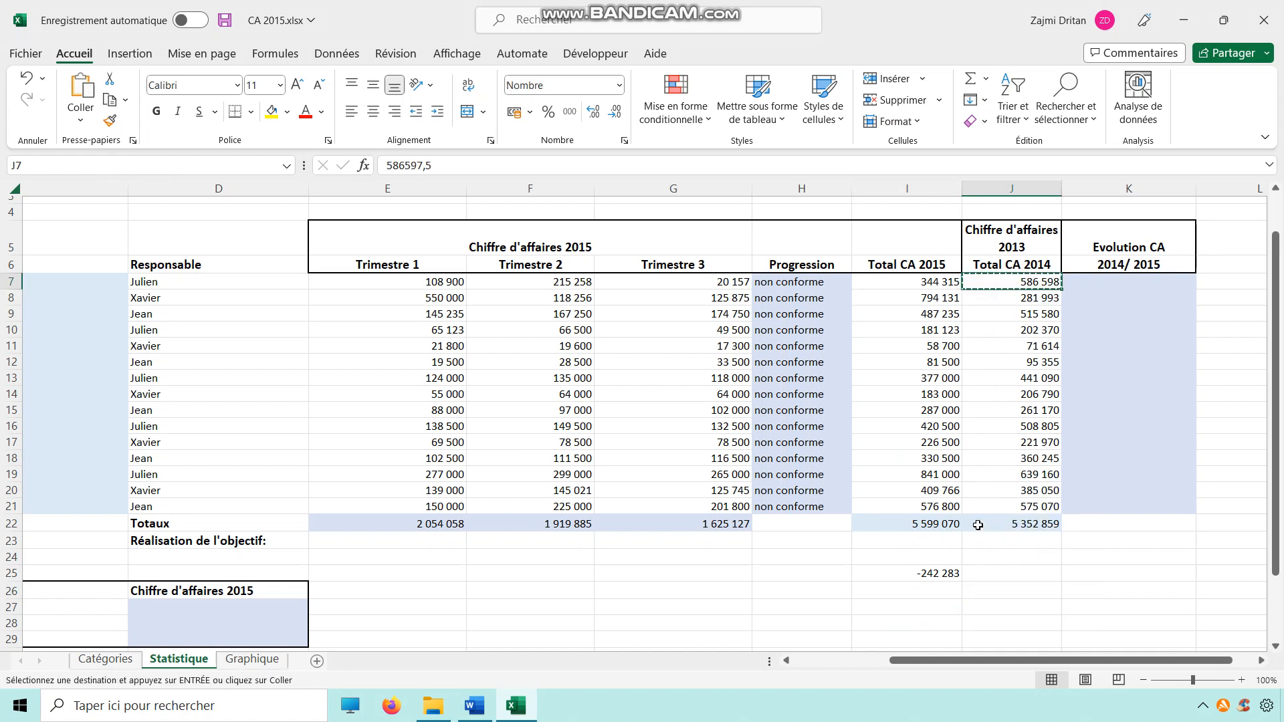
pyautogui.click(938, 605)
pyautogui.hotkey('ctrl', 'v')
pyautogui.click(999, 607)
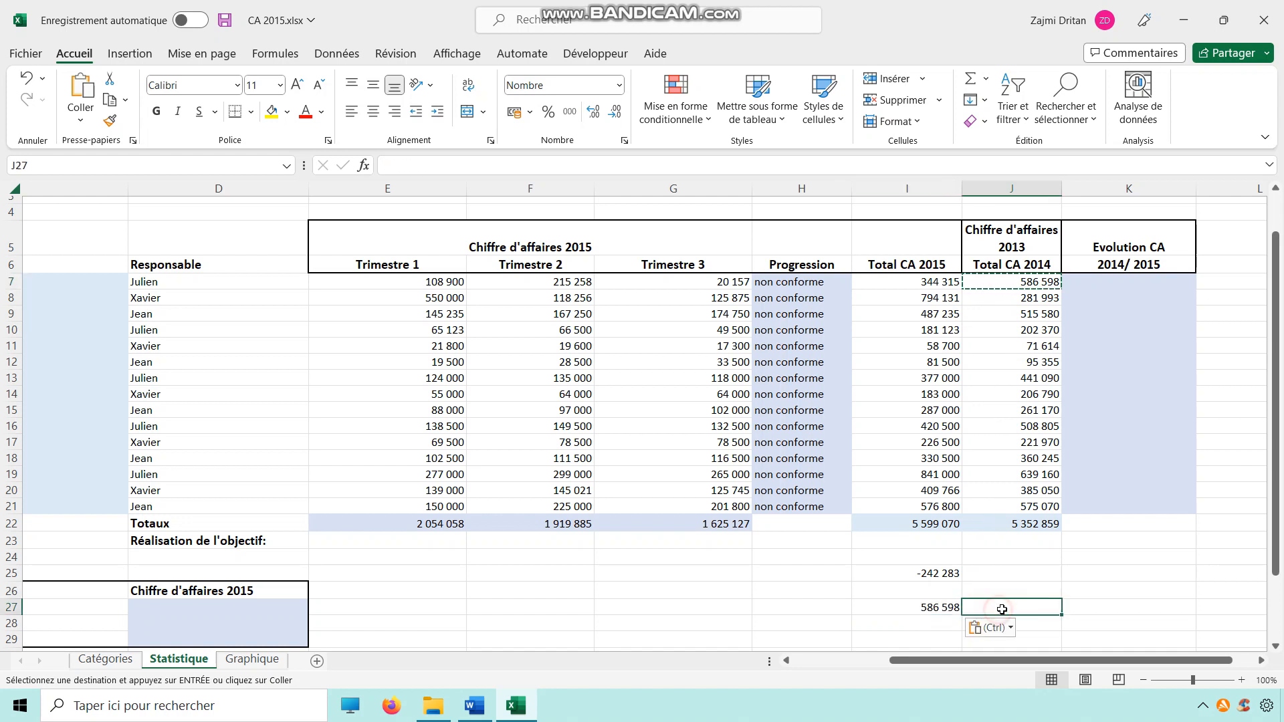
pyautogui.write('100%')
pyautogui.press('Return')
# Step: Move the difference result from I25 down to I28
pyautogui.click(934, 589)
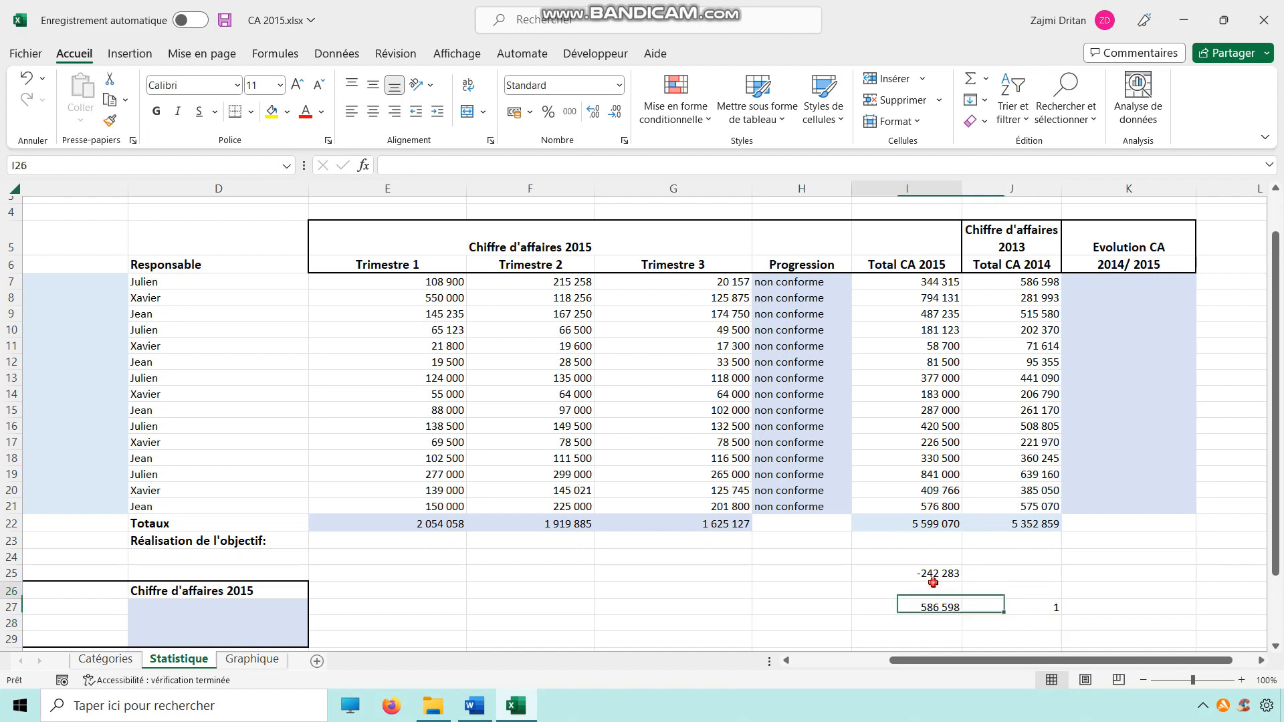
pyautogui.click(940, 575)
pyautogui.moveTo(940, 578); pyautogui.dragTo(943, 625)
# Step: Apply percentage number format to J27
pyautogui.click(1031, 607)
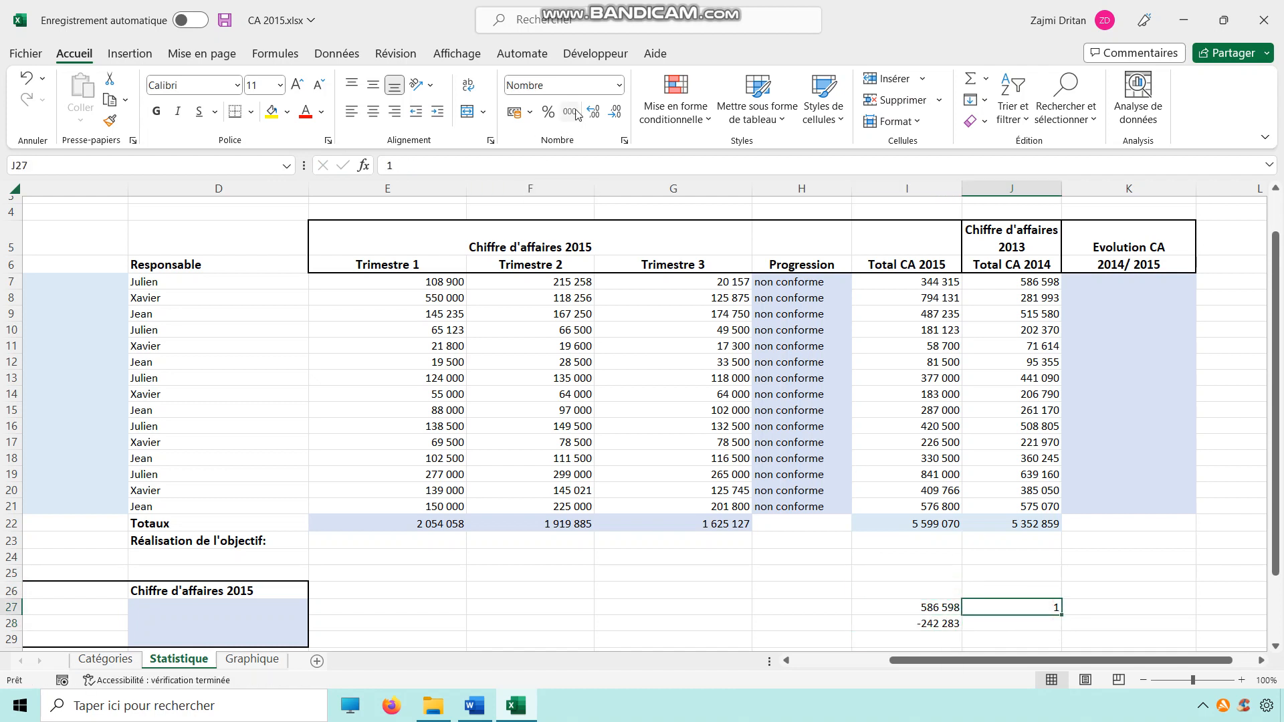
pyautogui.click(549, 112)
pyautogui.click(1084, 611)
pyautogui.click(946, 626)
pyautogui.click(1025, 608)
pyautogui.click(940, 609)
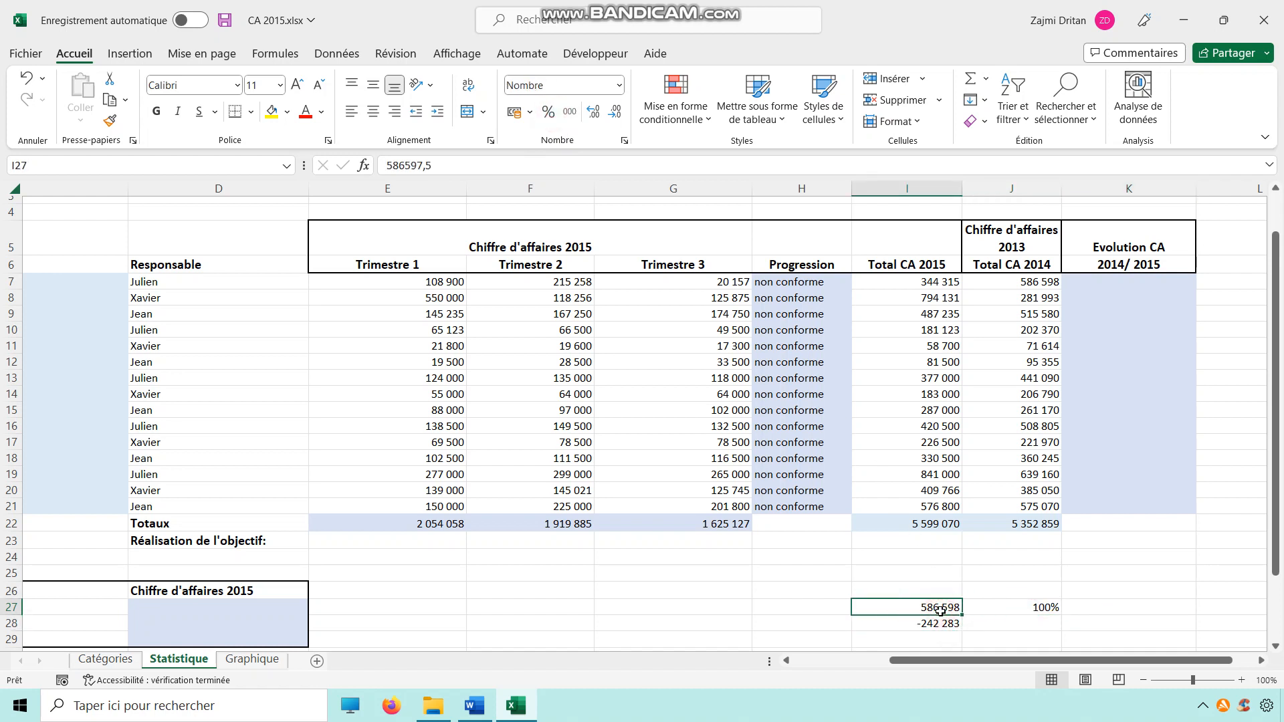
pyautogui.click(1001, 609)
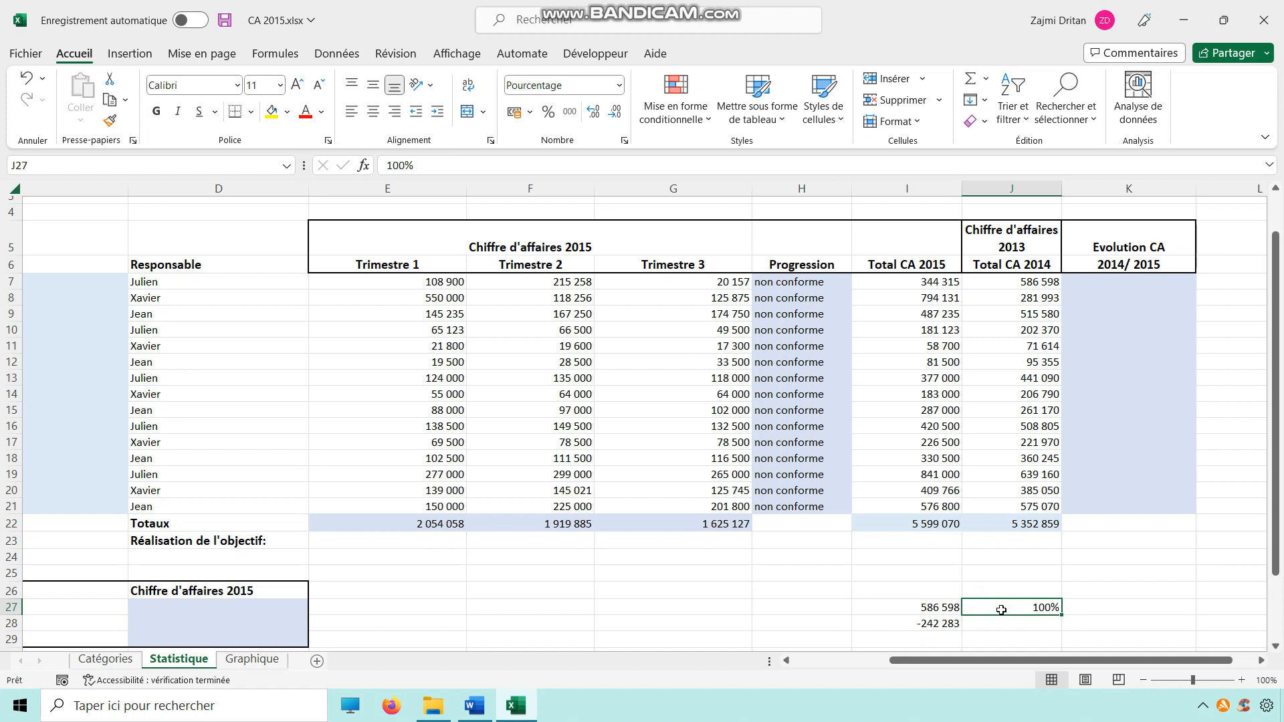
pyautogui.click(953, 627)
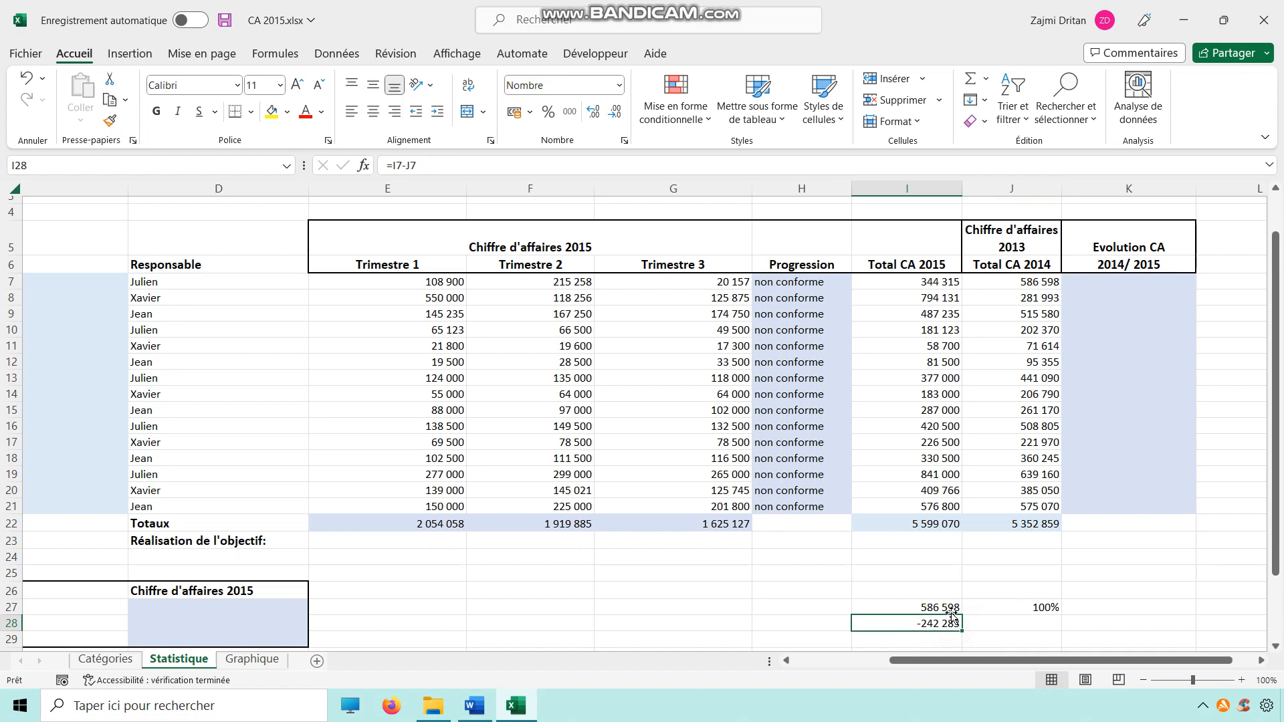
pyautogui.click(952, 609)
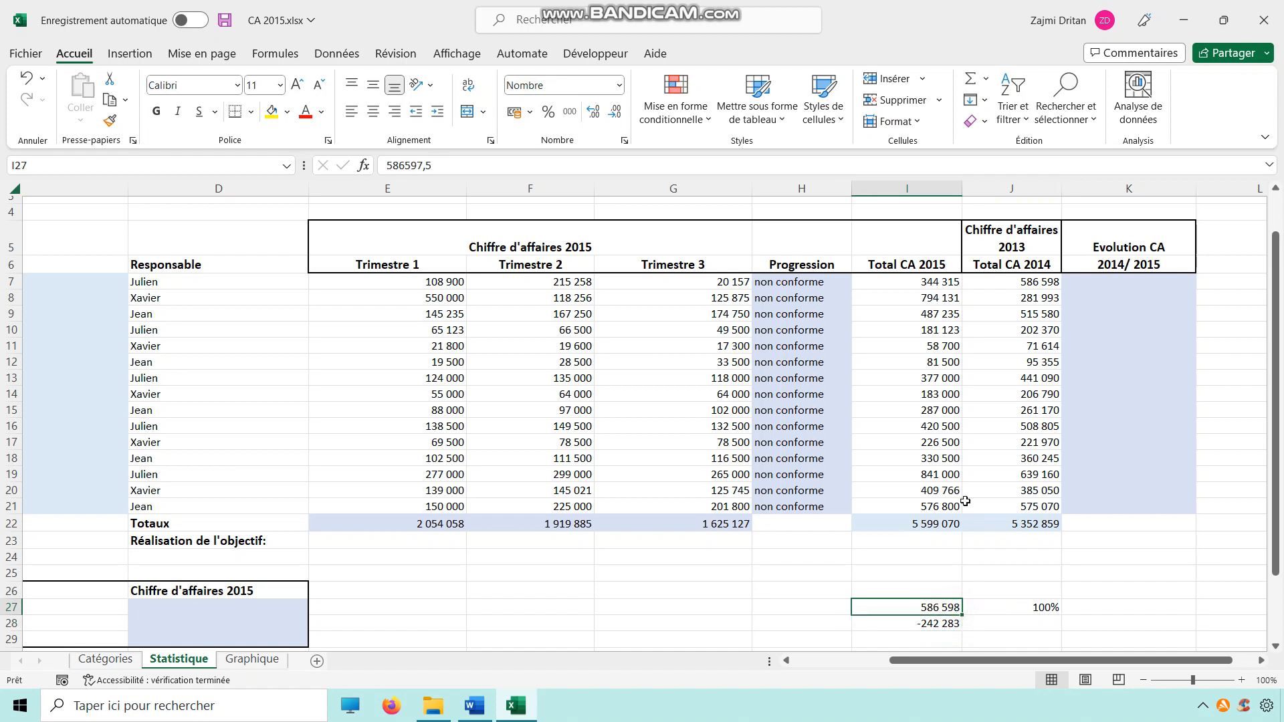
pyautogui.click(926, 622)
# Step: In K7, enter a formula dividing the difference between I7 and J7 by J7: =(I7-J7)/J7
pyautogui.click(1089, 283)
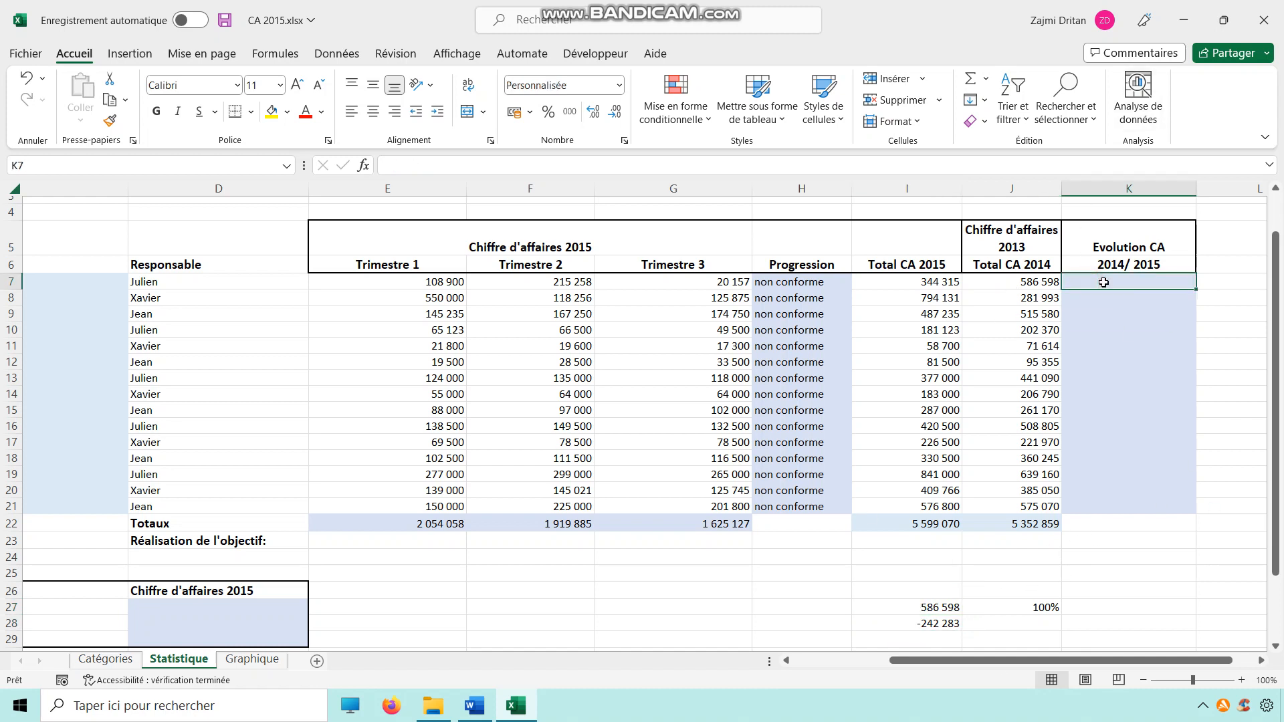
pyautogui.write('=')
pyautogui.click(939, 289)
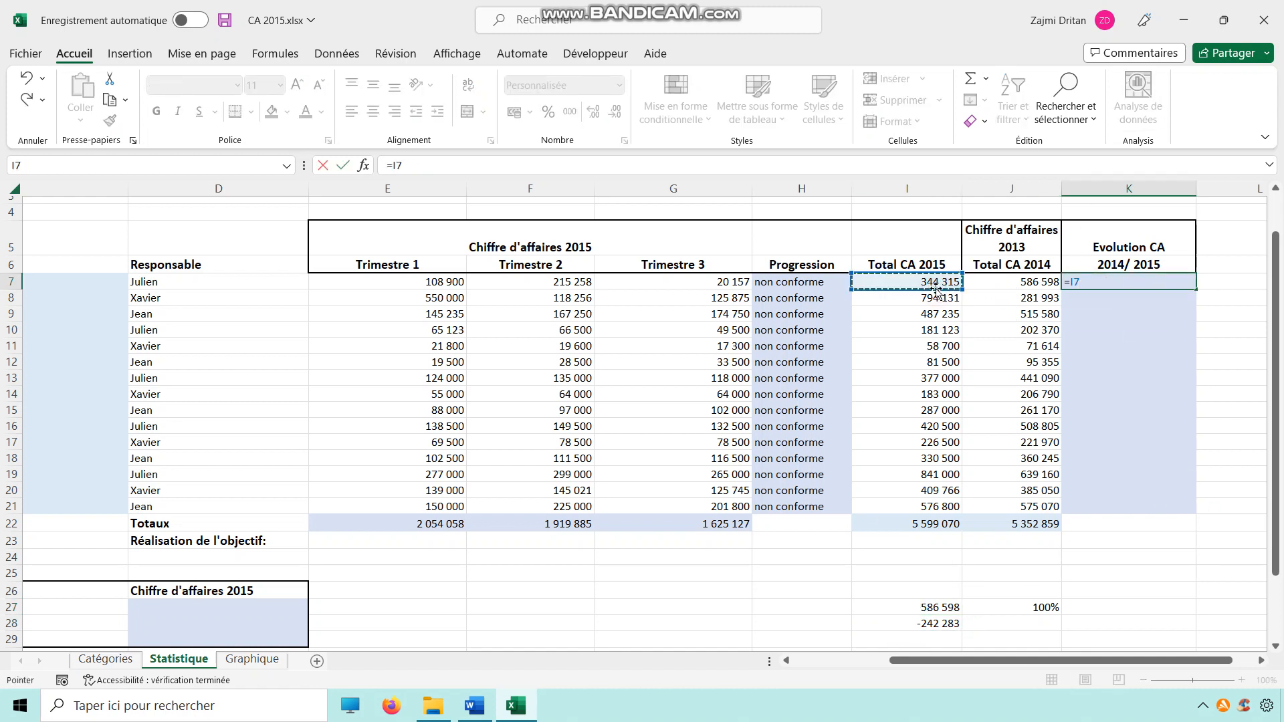
pyautogui.write('-')
pyautogui.click(1032, 285)
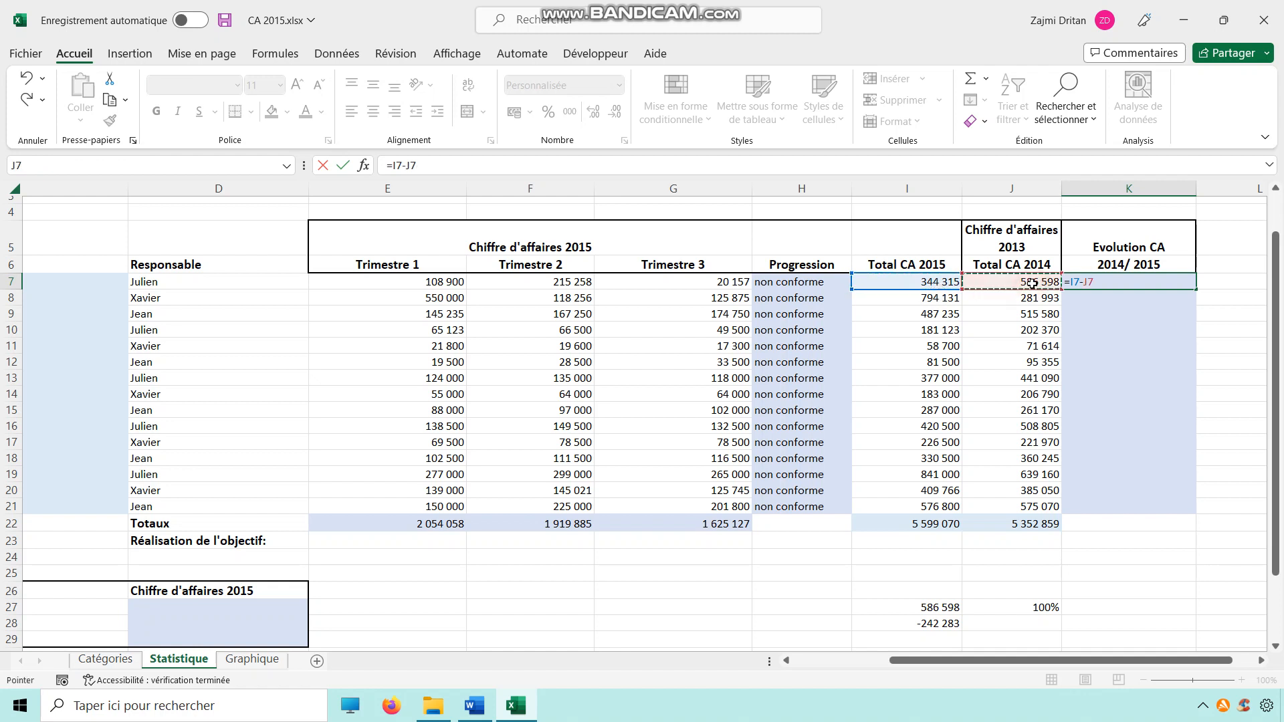
pyautogui.write(')')
pyautogui.click(1070, 283)
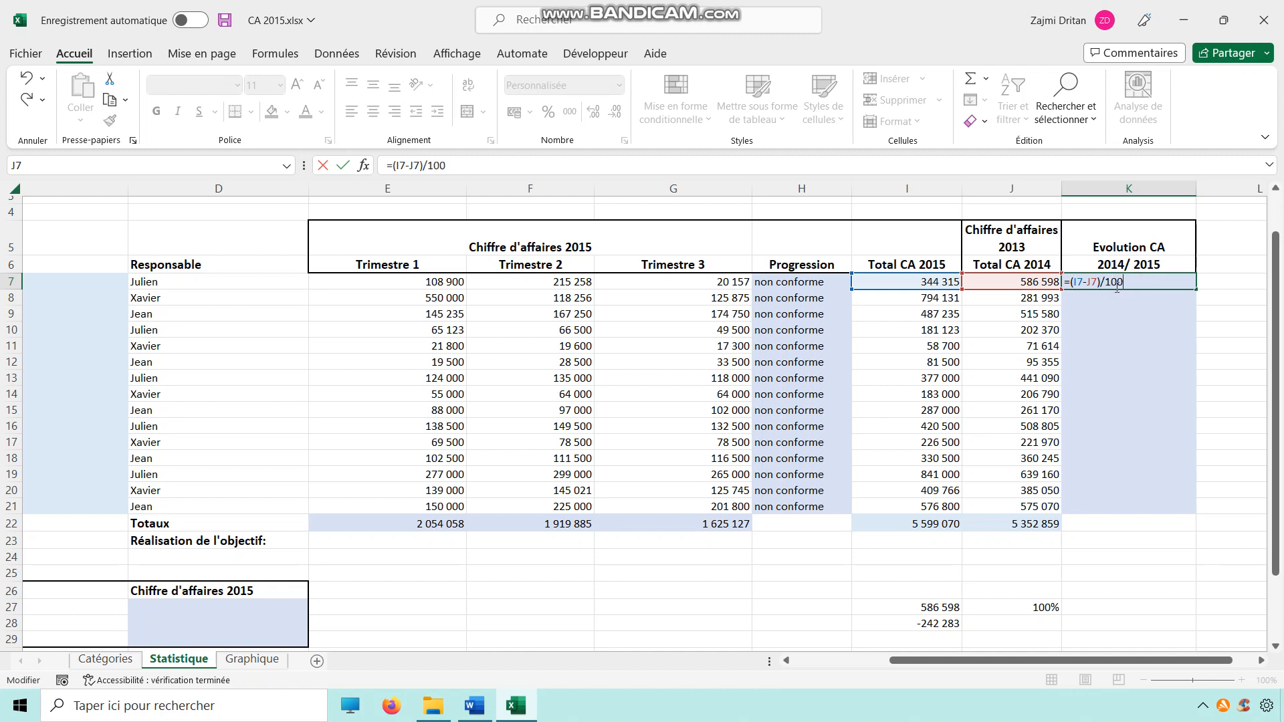
pyautogui.click(1014, 282)
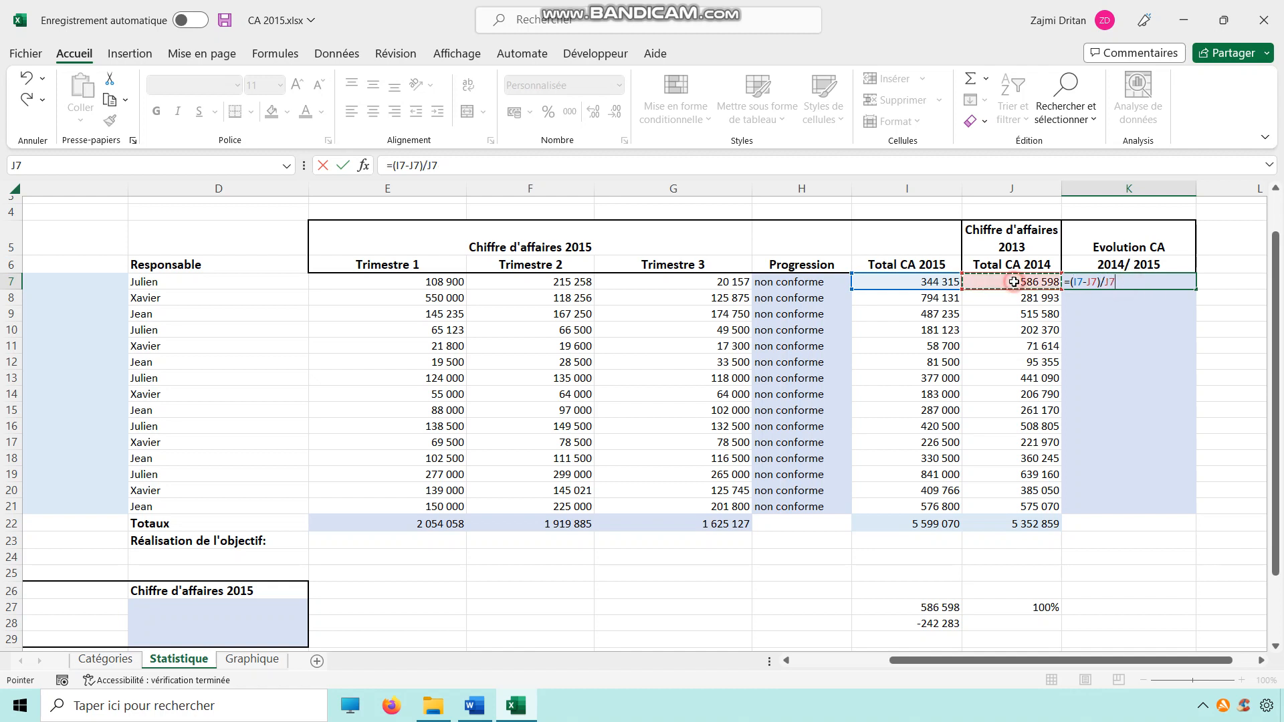
pyautogui.press('Return')
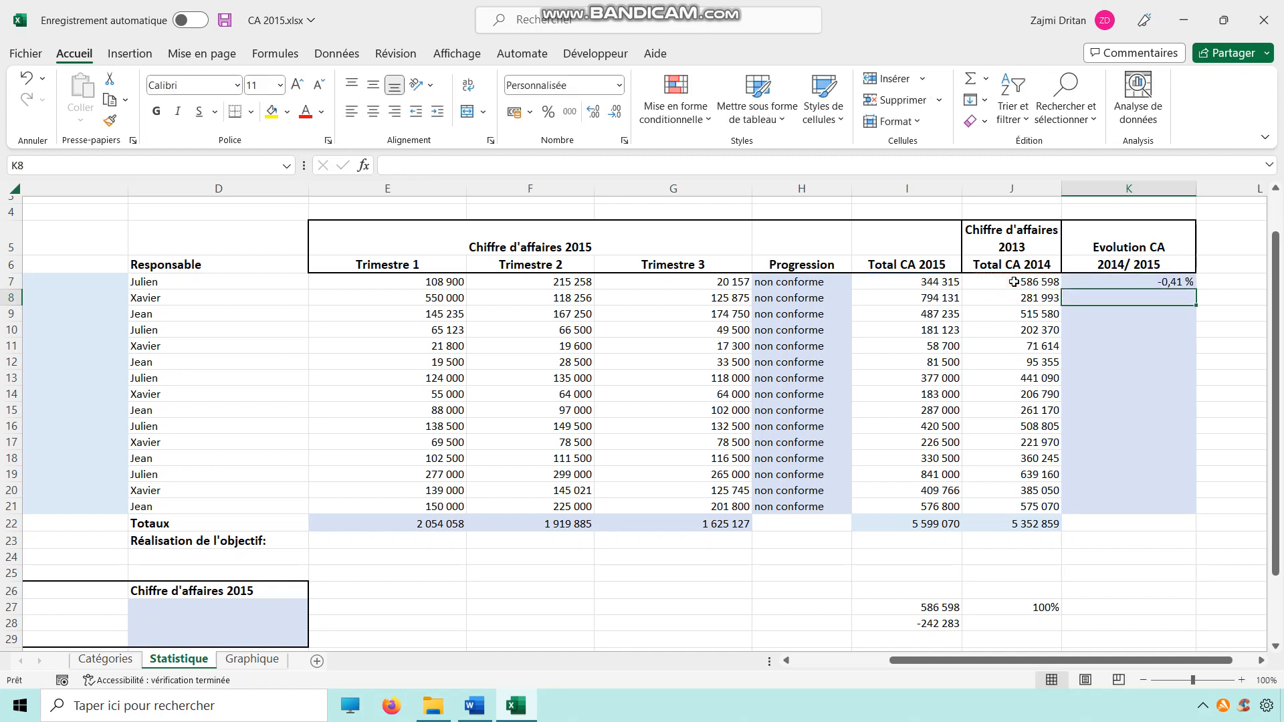
# Step: Fill the evolution formula from K7 down to K21
pyautogui.click(1146, 281)
pyautogui.moveTo(1194, 289); pyautogui.dragTo(1194, 508)
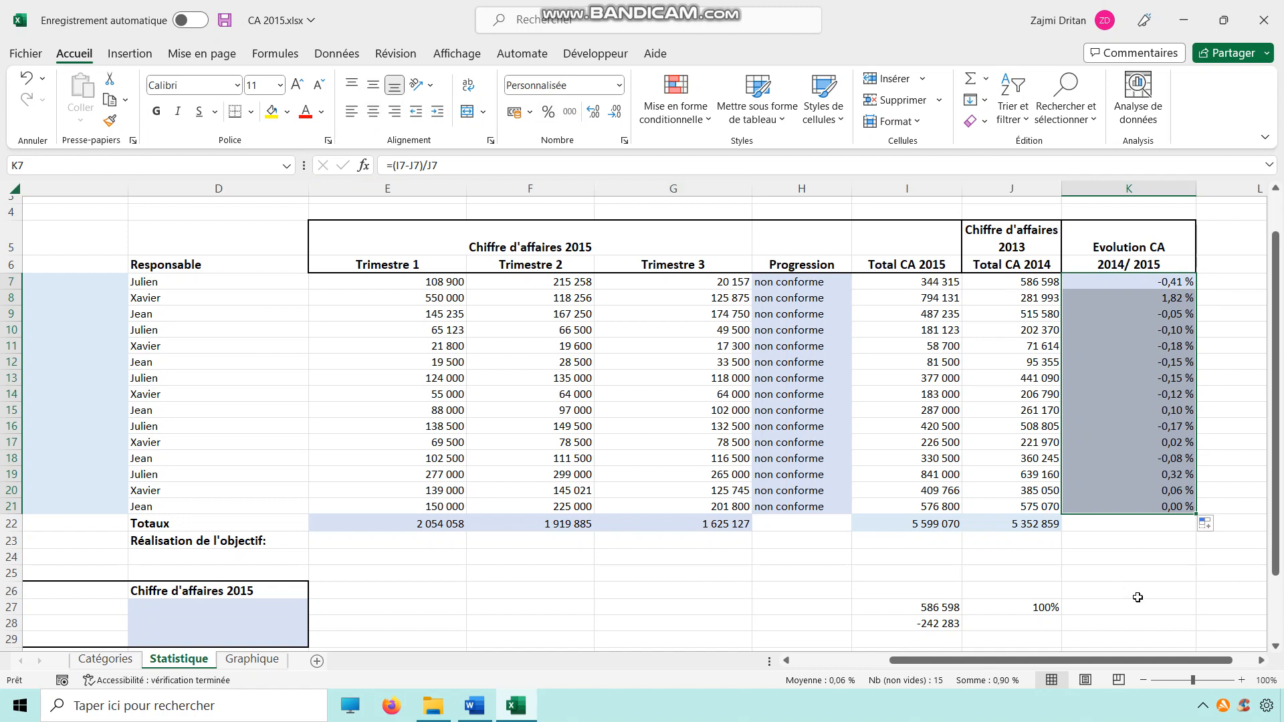
# Step: Delete the helper values in I27:J28
pyautogui.moveTo(932, 608); pyautogui.dragTo(985, 621)
pyautogui.press('Delete')
pyautogui.moveTo(1066, 593); pyautogui.dragTo(1070, 607)
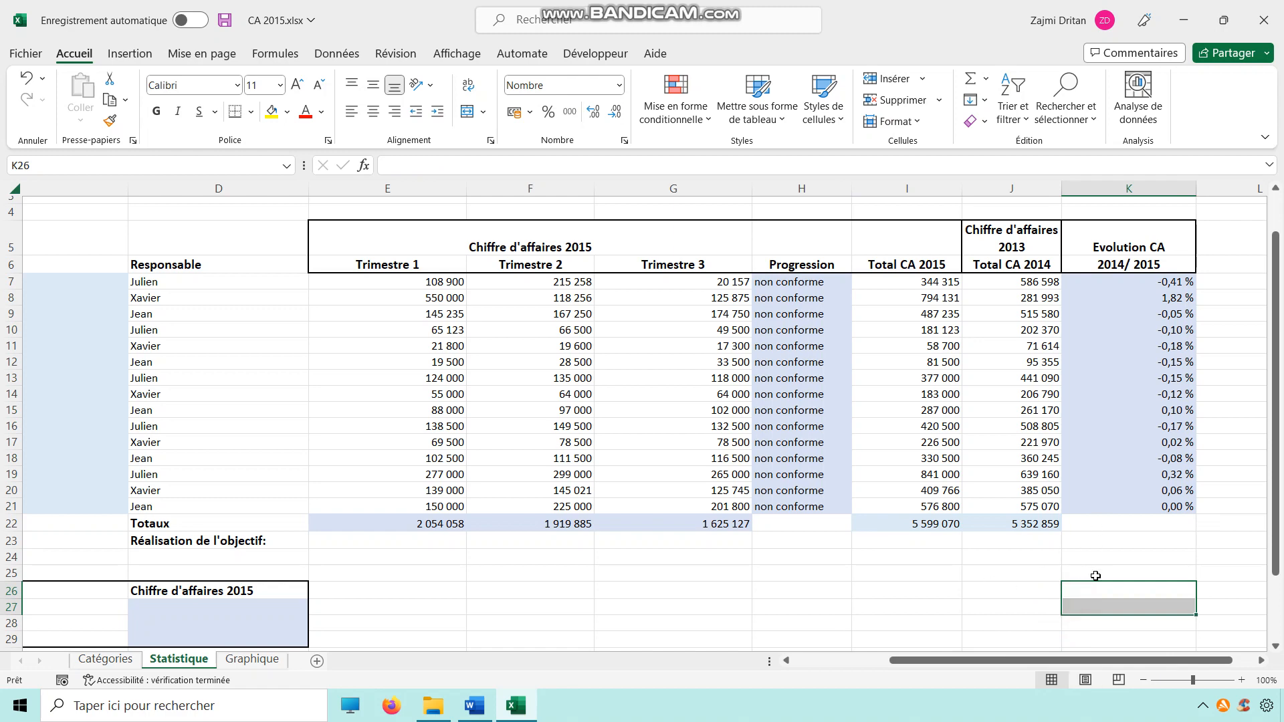
pyautogui.moveTo(933, 660); pyautogui.dragTo(823, 675)
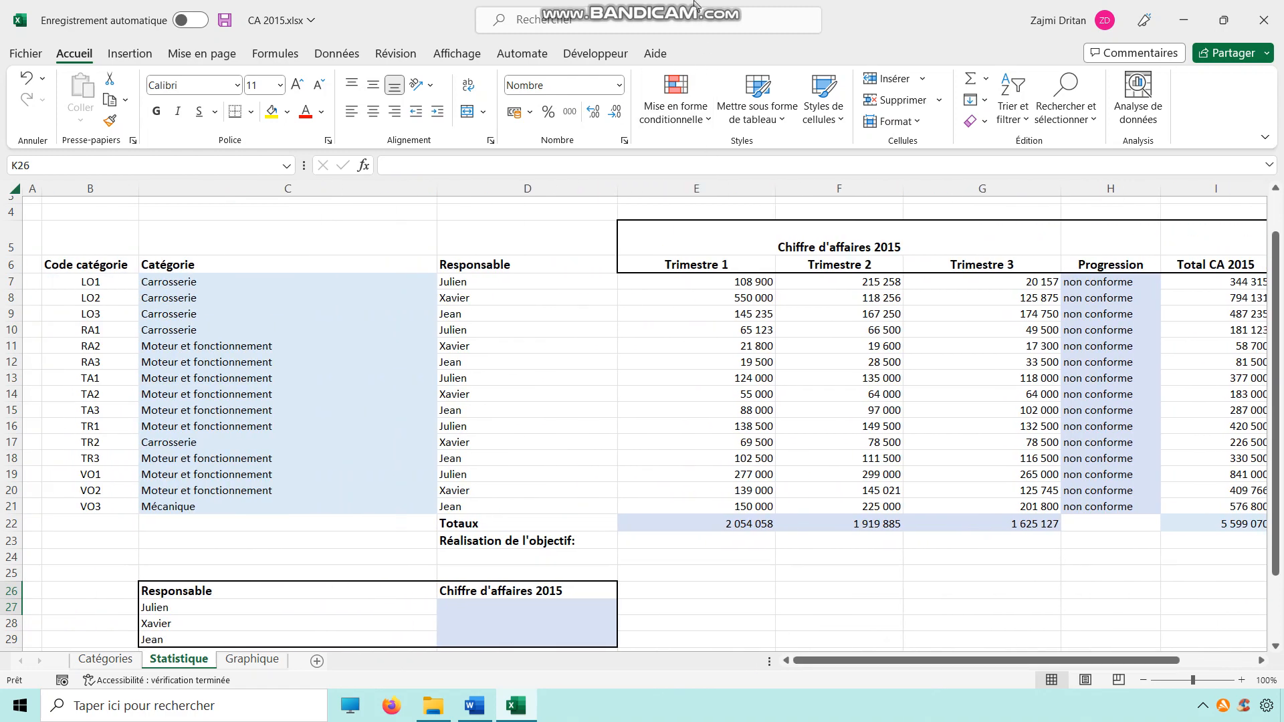
pyautogui.moveTo(694, 5)
pyautogui.click(653, 566)
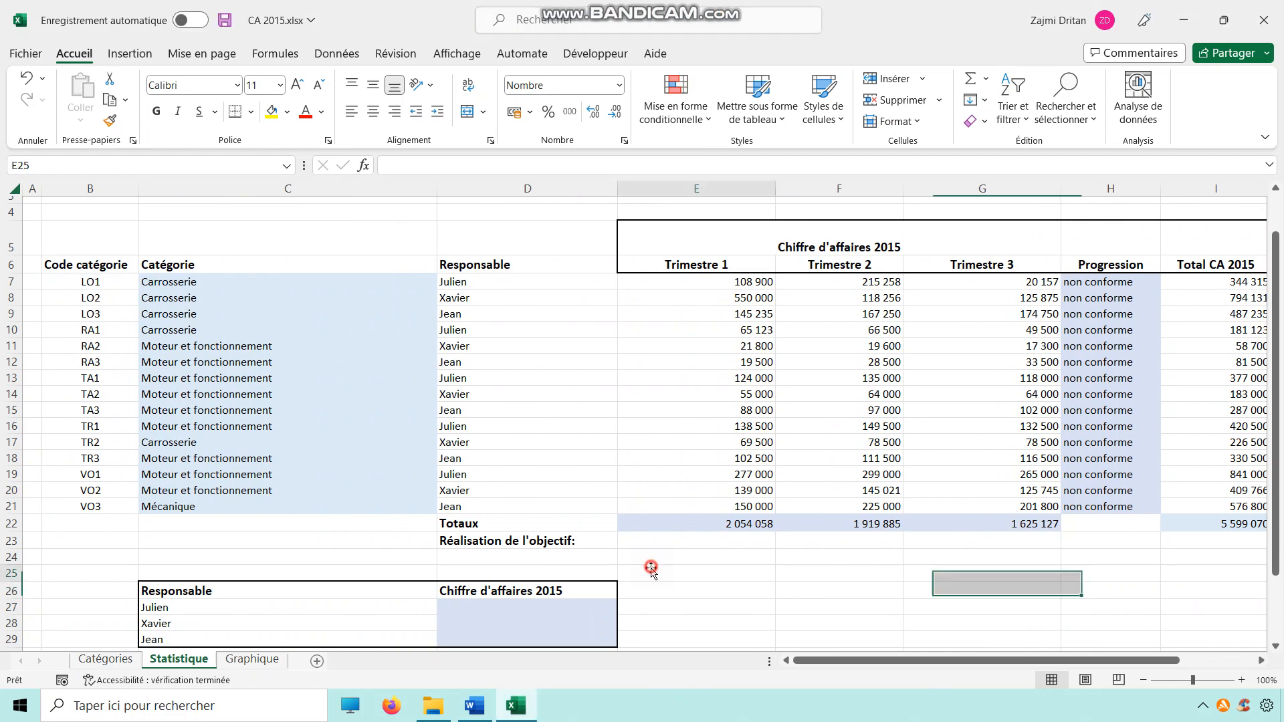
pyautogui.click(527, 607)
pyautogui.scroll(-1, 745, 544)
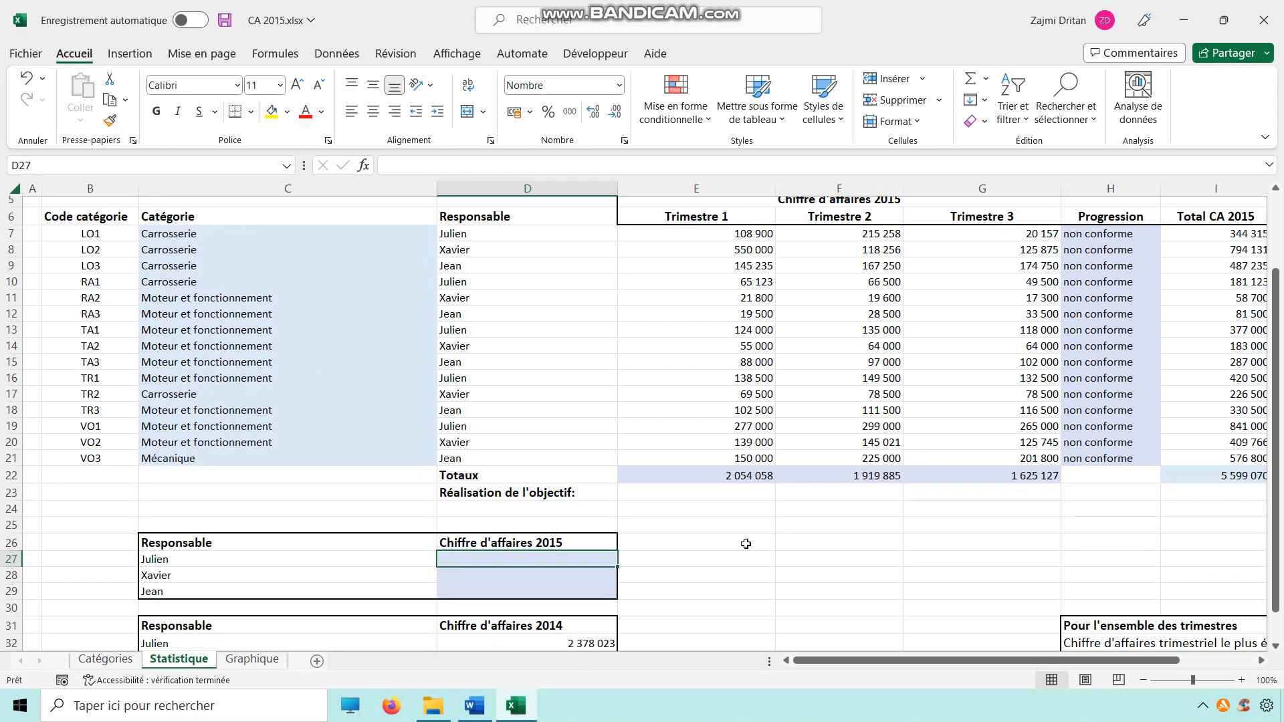
pyautogui.write('=')
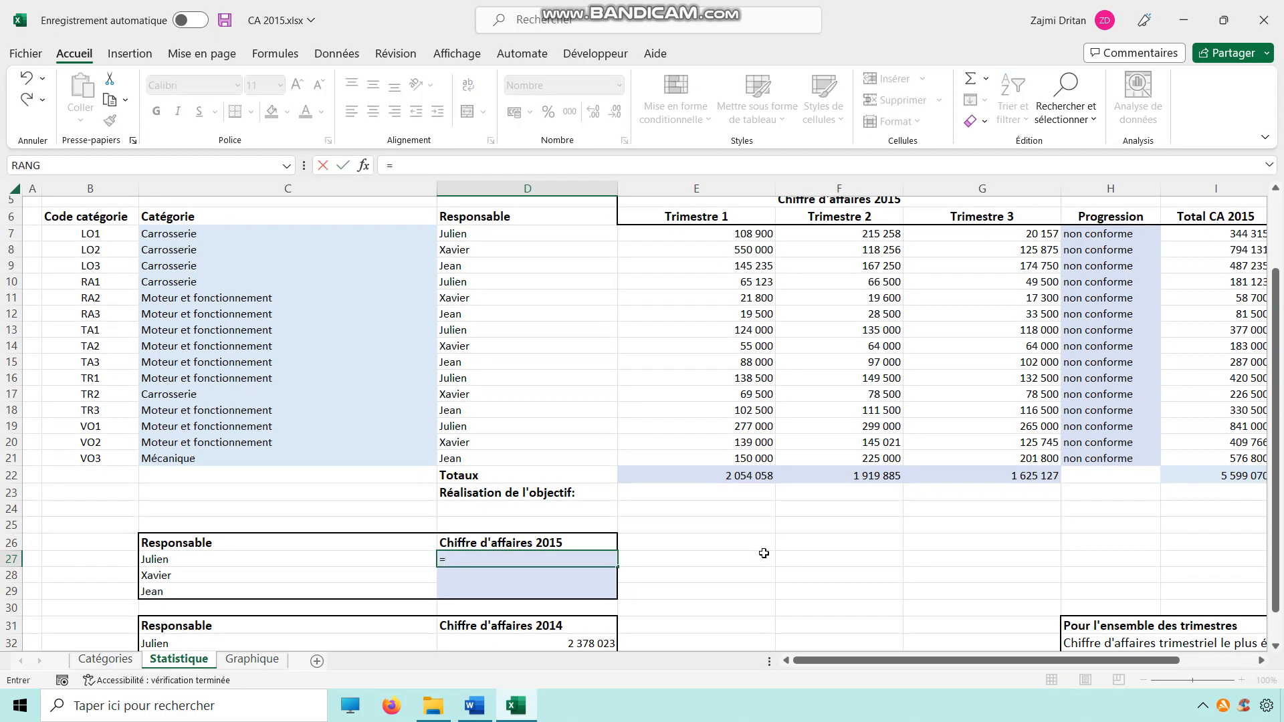
pyautogui.write('somme.si')
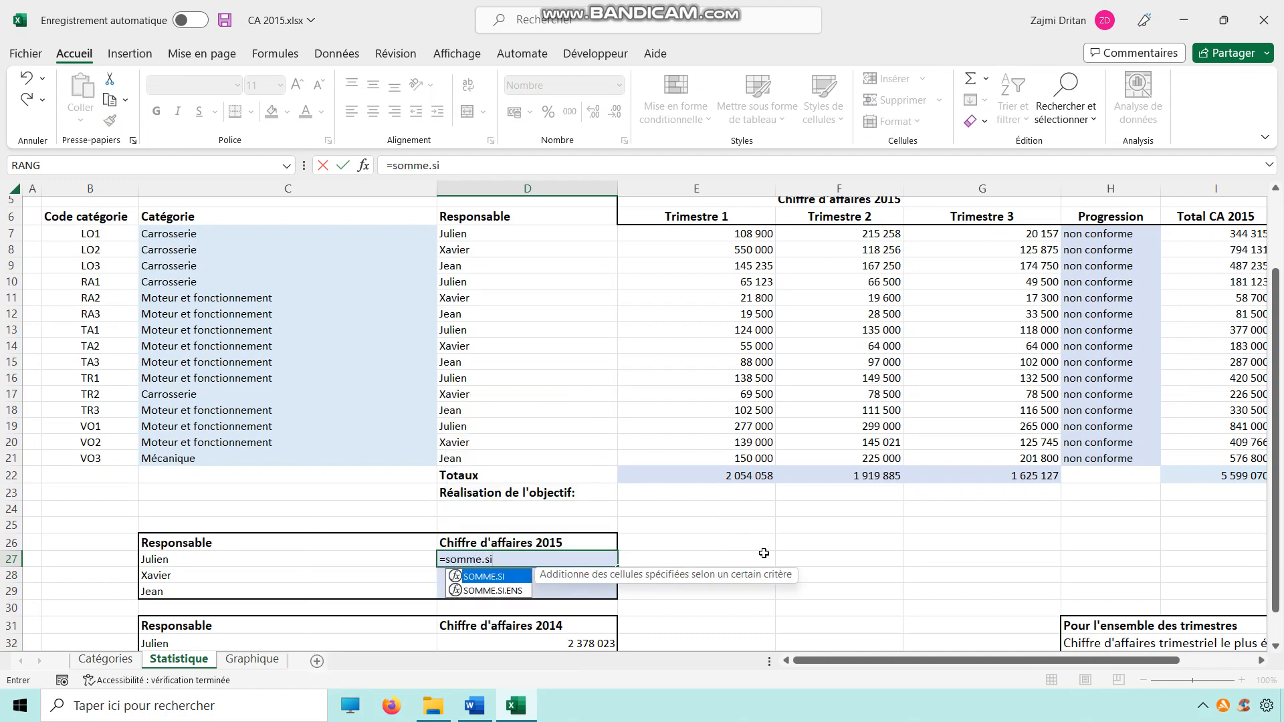
pyautogui.write('(')
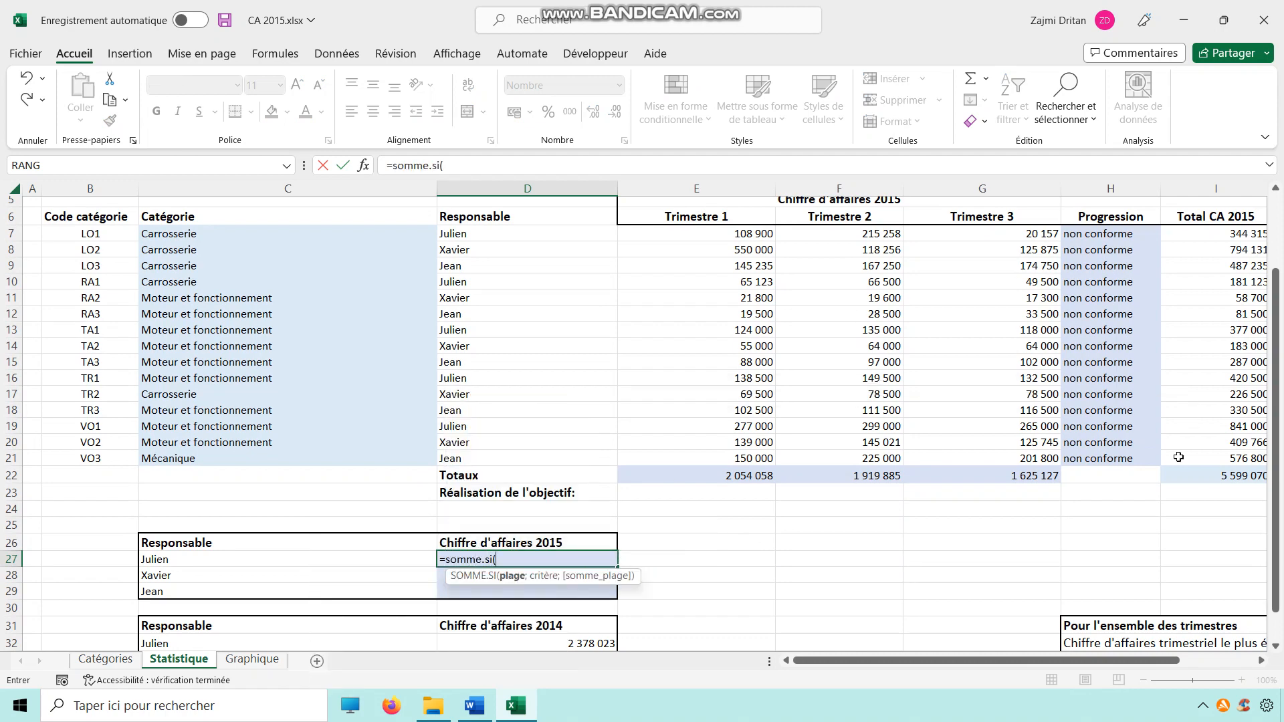
pyautogui.scroll(-2, 1073, 580)
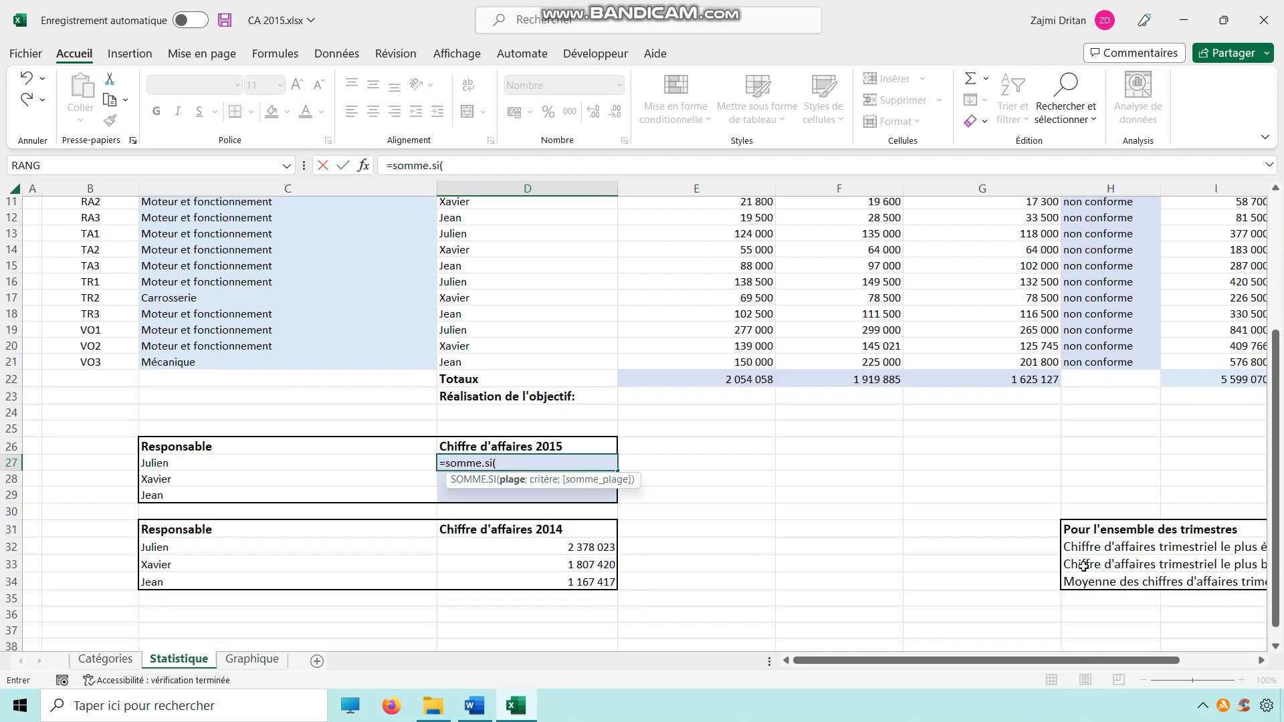
pyautogui.scroll(2, 1063, 602)
pyautogui.press('alt')
pyautogui.moveTo(1013, 664); pyautogui.dragTo(1068, 664)
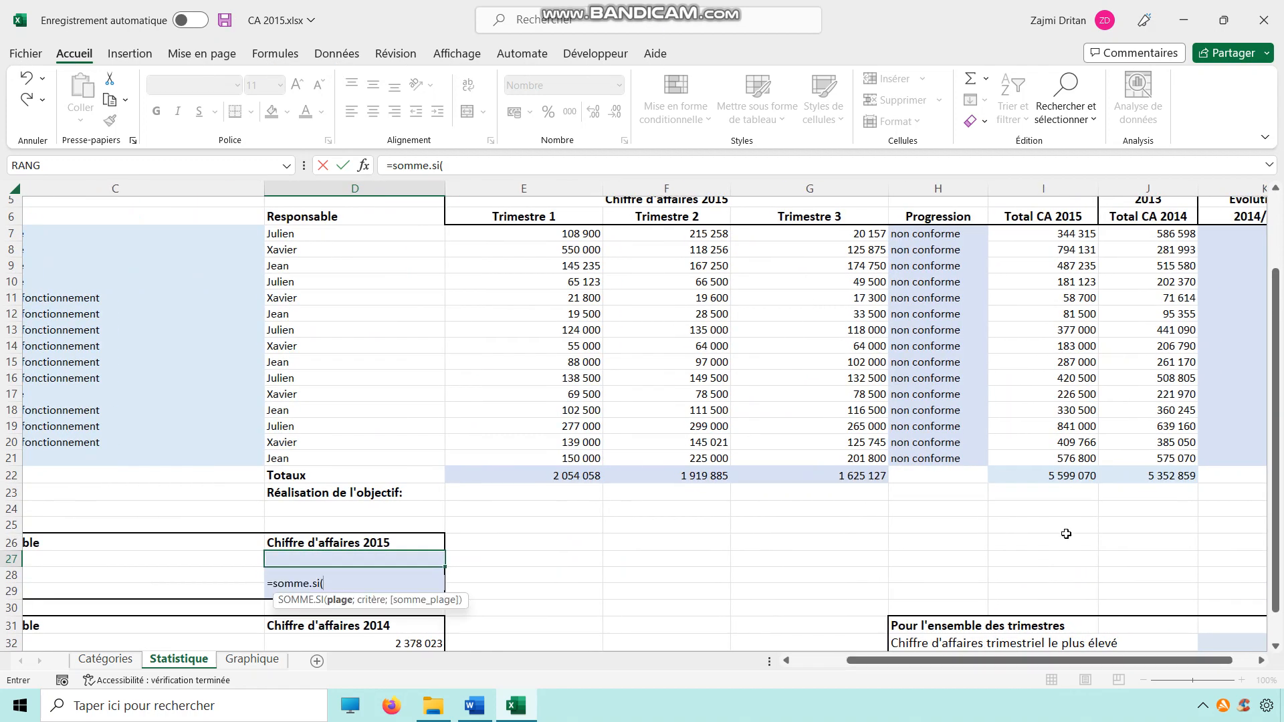
pyautogui.press('Escape')
# Step: In D27, start a SOMME.SI formula using D7:I21 as the range
pyautogui.click(976, 509)
pyautogui.keyDown('ctrl'); pyautogui.scroll(-2, 985, 532); pyautogui.keyUp('ctrl')
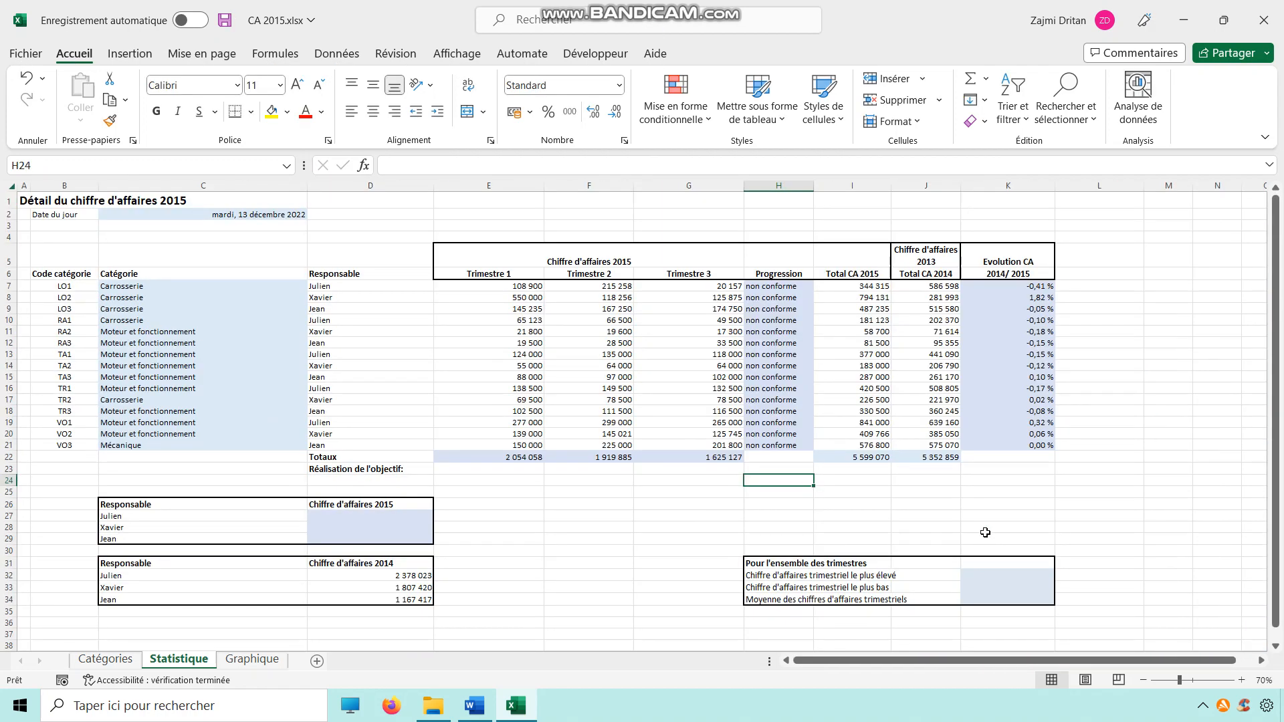
pyautogui.click(372, 515)
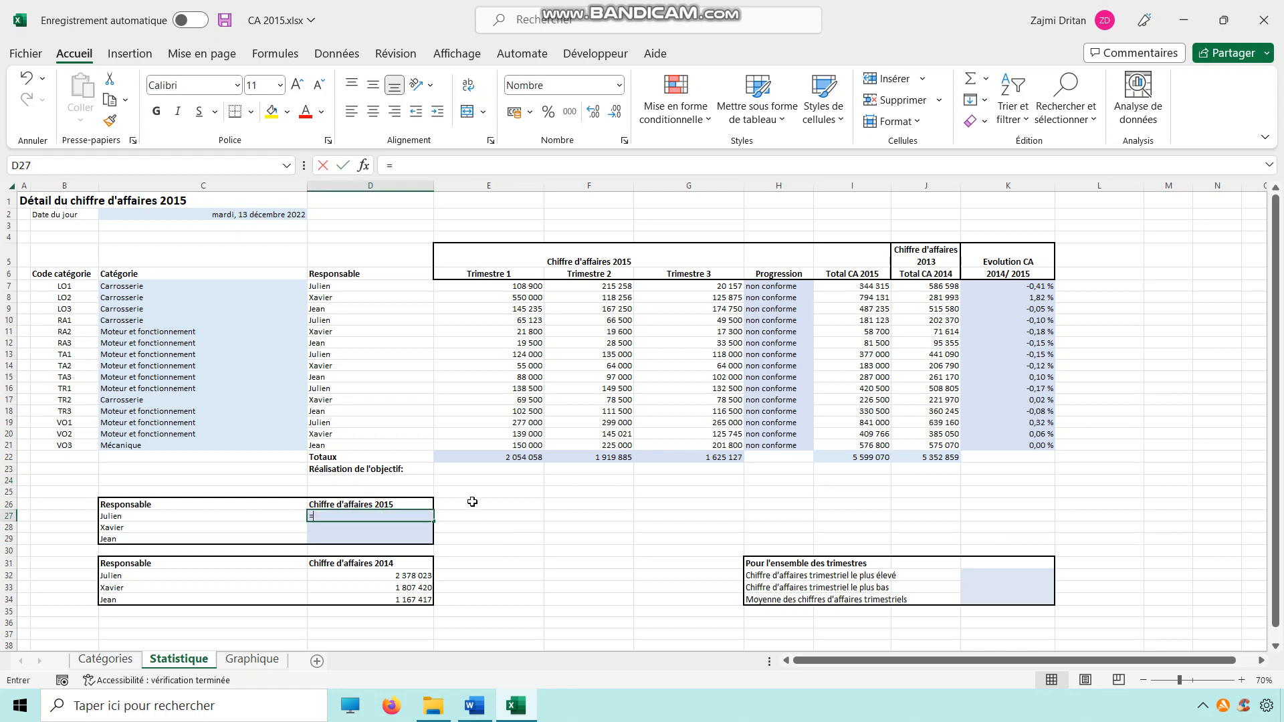
pyautogui.write('=somme')
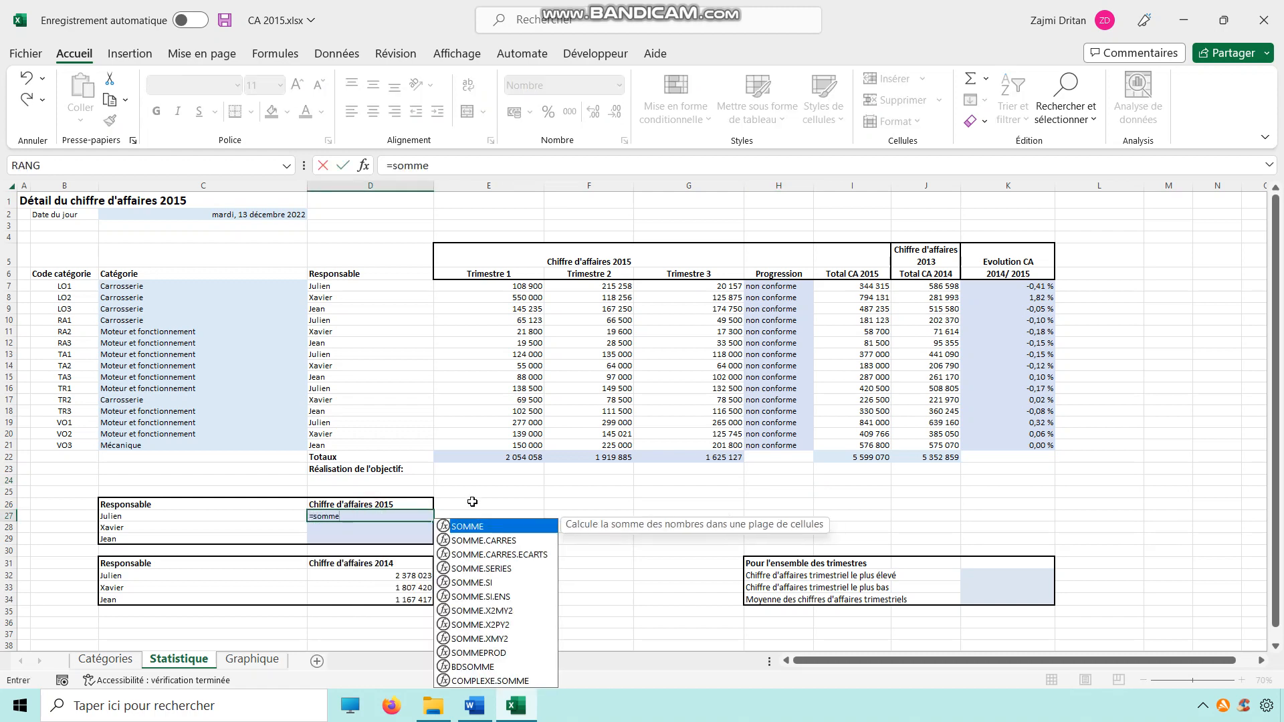
pyautogui.write('.si(')
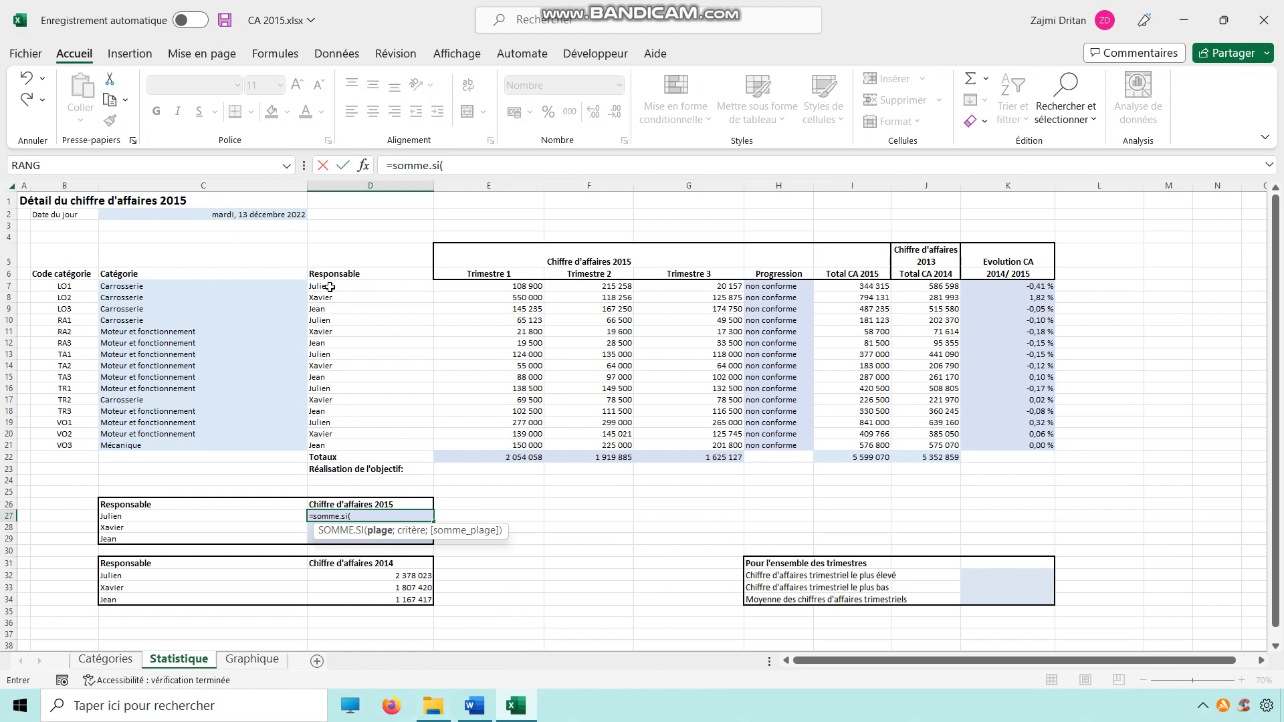
pyautogui.moveTo(330, 289); pyautogui.dragTo(679, 437)
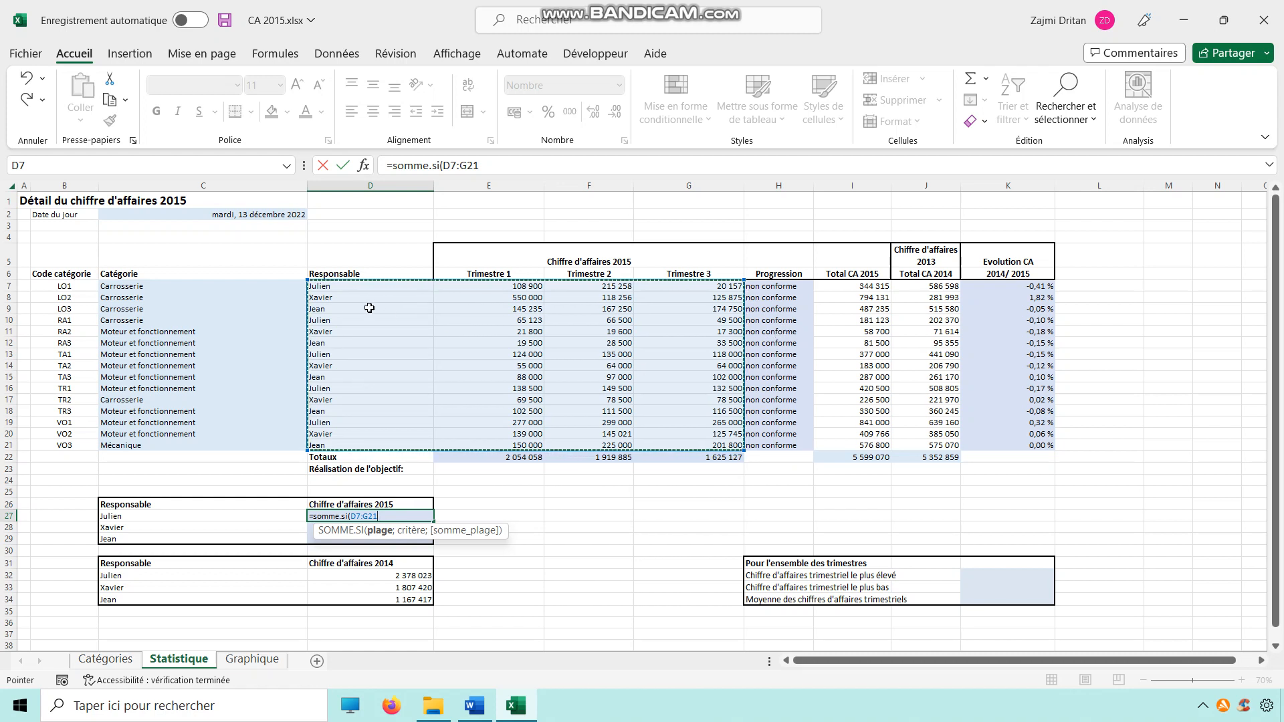
pyautogui.moveTo(331, 289); pyautogui.dragTo(883, 447)
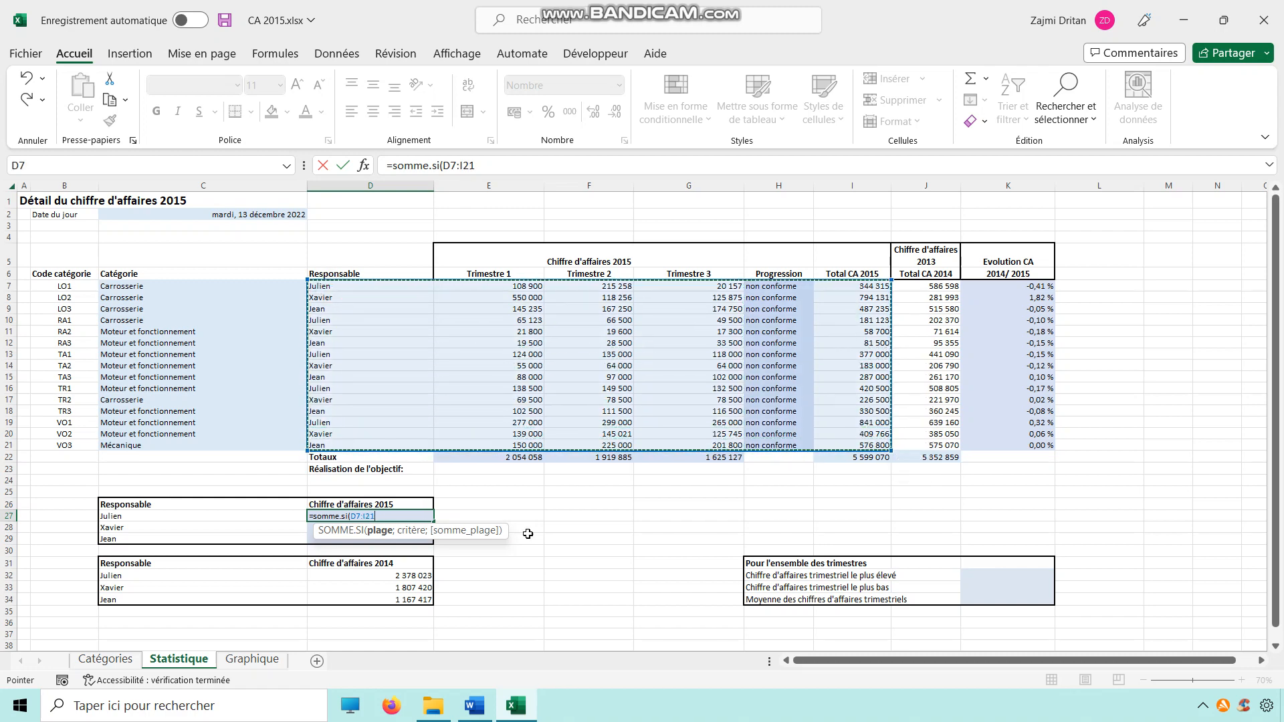
# Step: Complete the SOMME.SI arguments with criterion $C$27 and sum range I7:I21
pyautogui.click(363, 165)
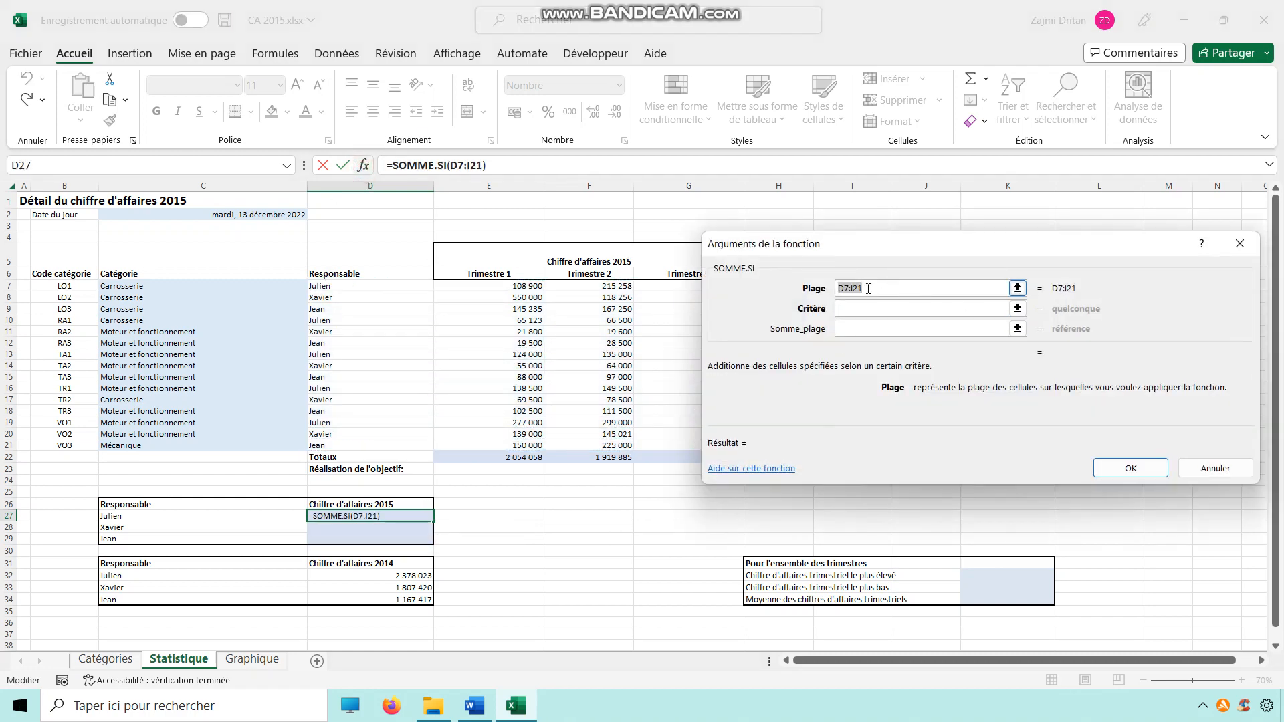
pyautogui.moveTo(359, 291); pyautogui.dragTo(849, 440)
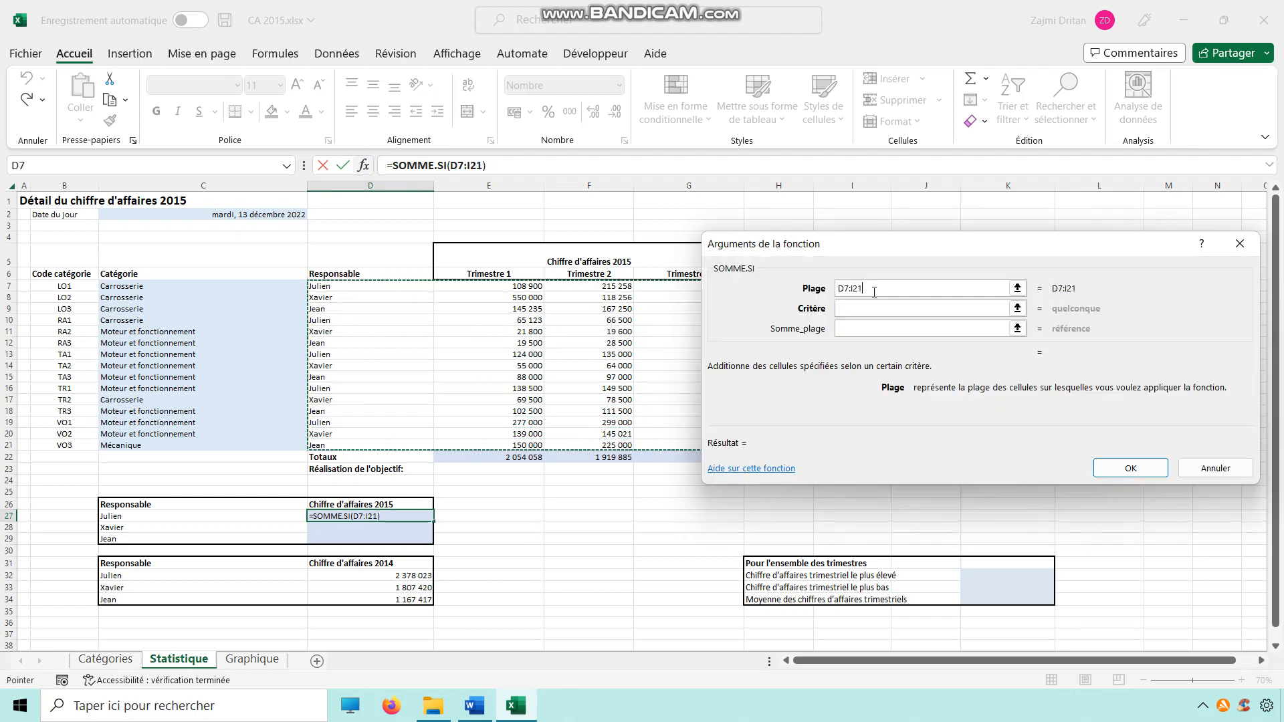
pyautogui.moveTo(843, 256); pyautogui.dragTo(854, 372)
pyautogui.click(859, 426)
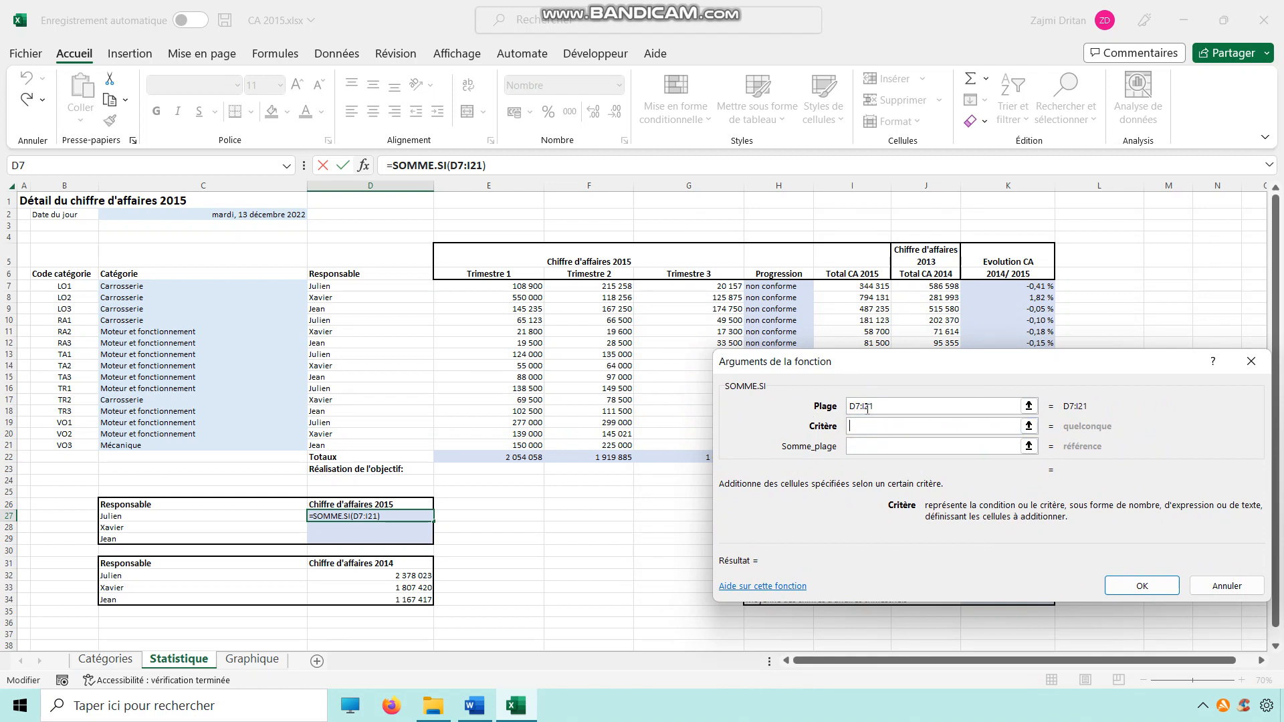
pyautogui.click(132, 515)
pyautogui.press('F4')
pyautogui.click(870, 446)
pyautogui.moveTo(871, 287); pyautogui.dragTo(852, 445)
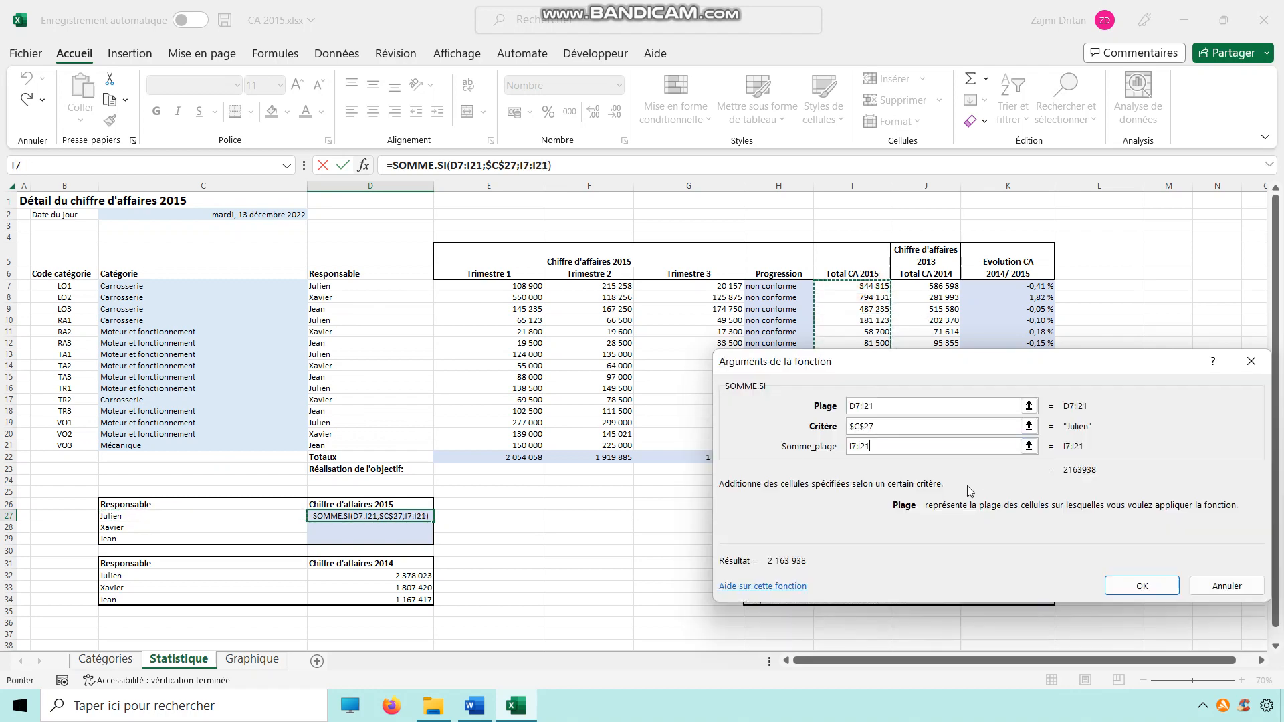
pyautogui.click(1142, 586)
pyautogui.click(395, 530)
pyautogui.click(407, 517)
pyautogui.click(401, 525)
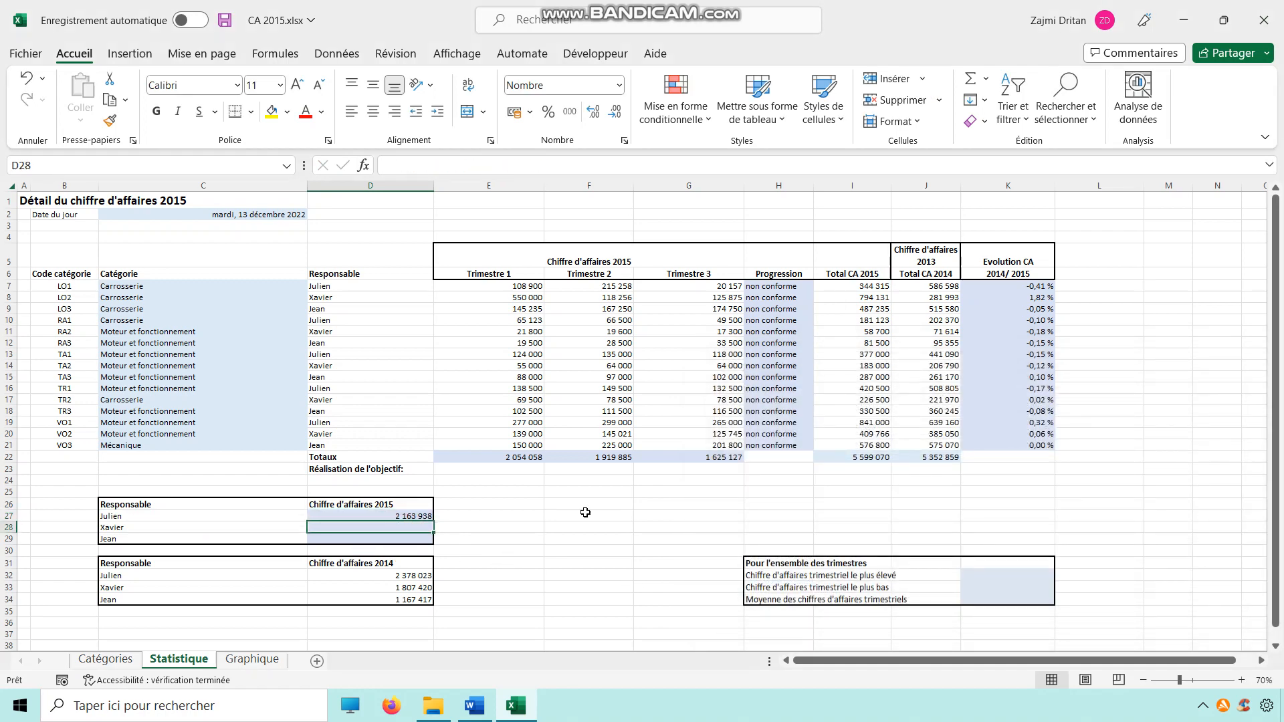
pyautogui.moveTo(415, 576); pyautogui.dragTo(431, 601)
# Step: In K32, compute the highest quarterly revenue with a MAX formula over E7:G21
pyautogui.click(1001, 586)
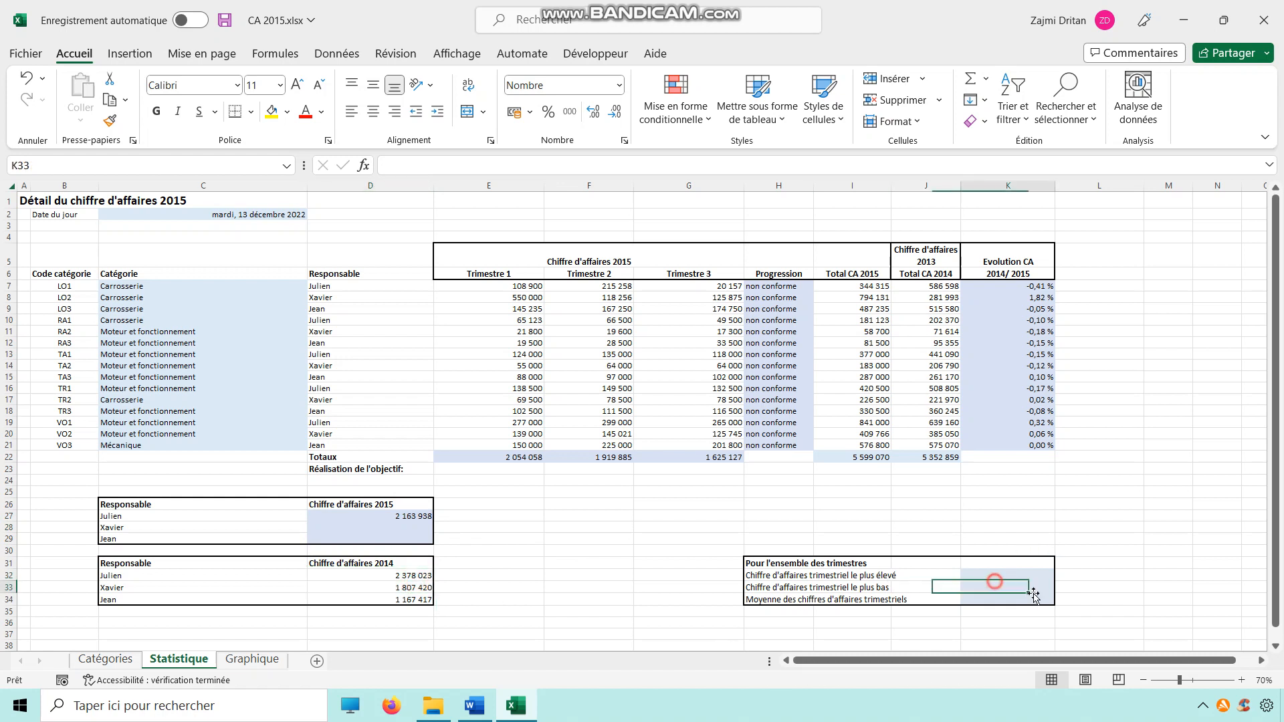
pyautogui.click(994, 576)
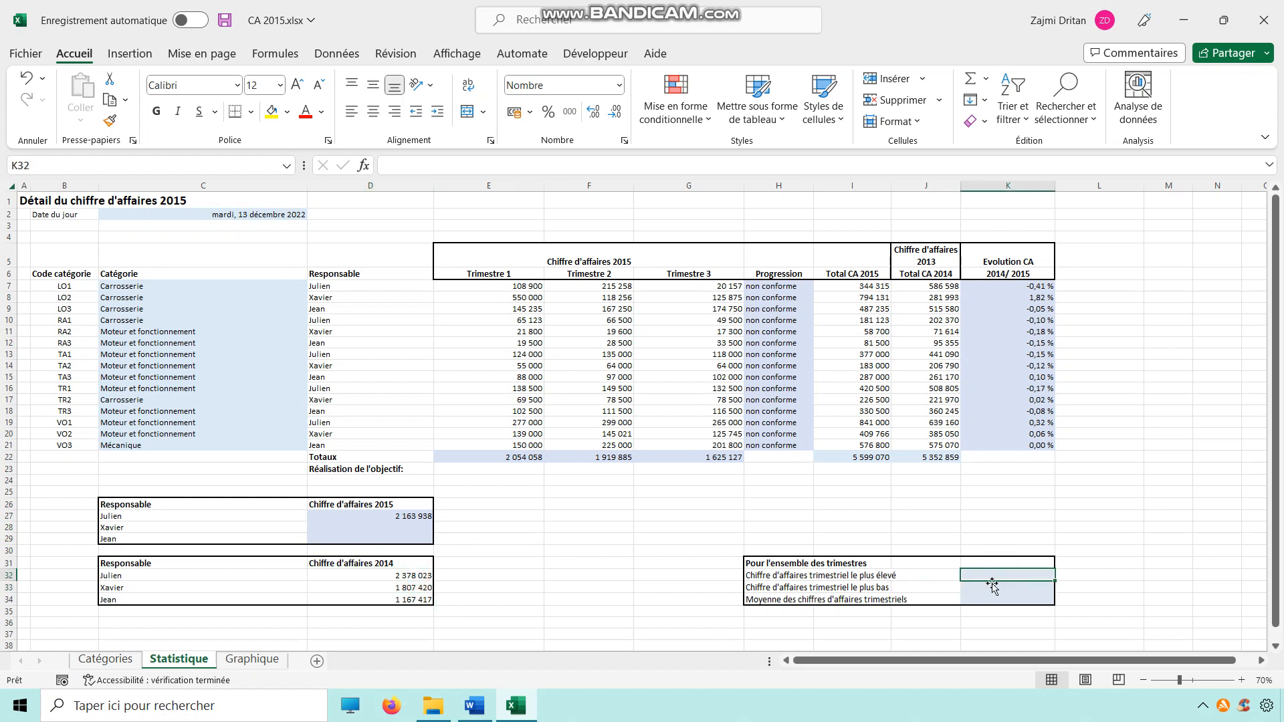
pyautogui.write('=max')
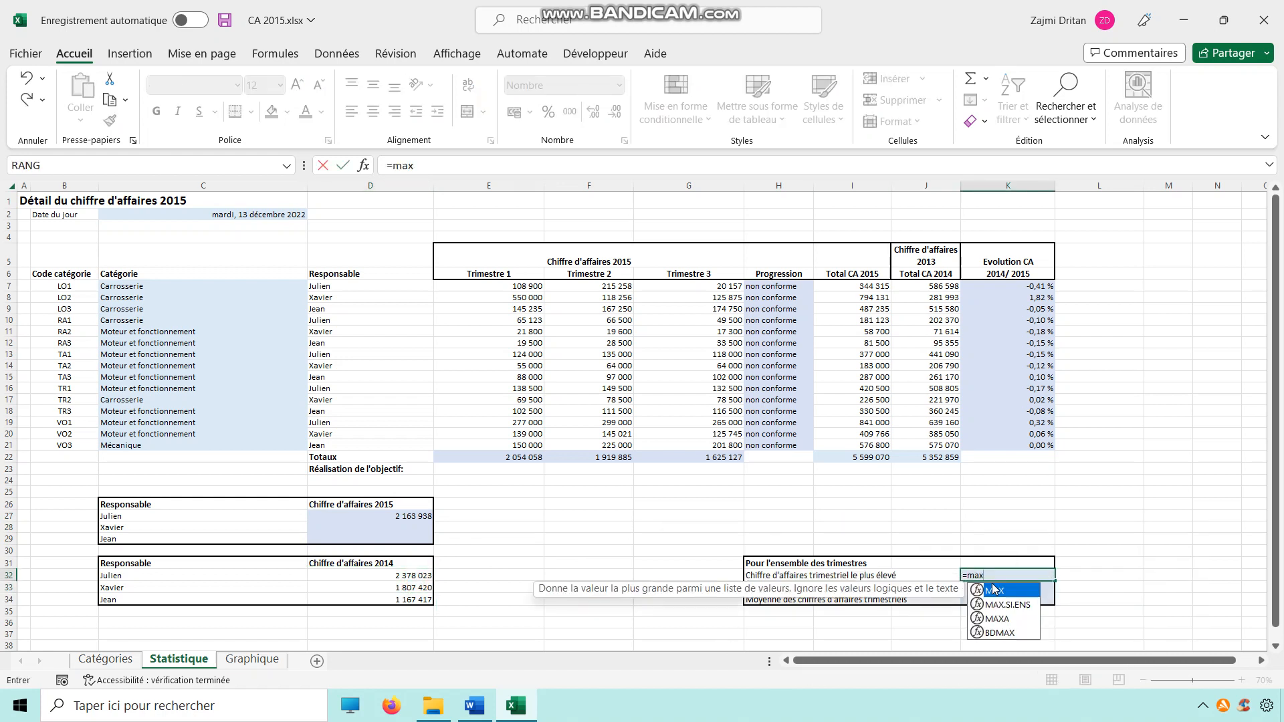
pyautogui.write('(')
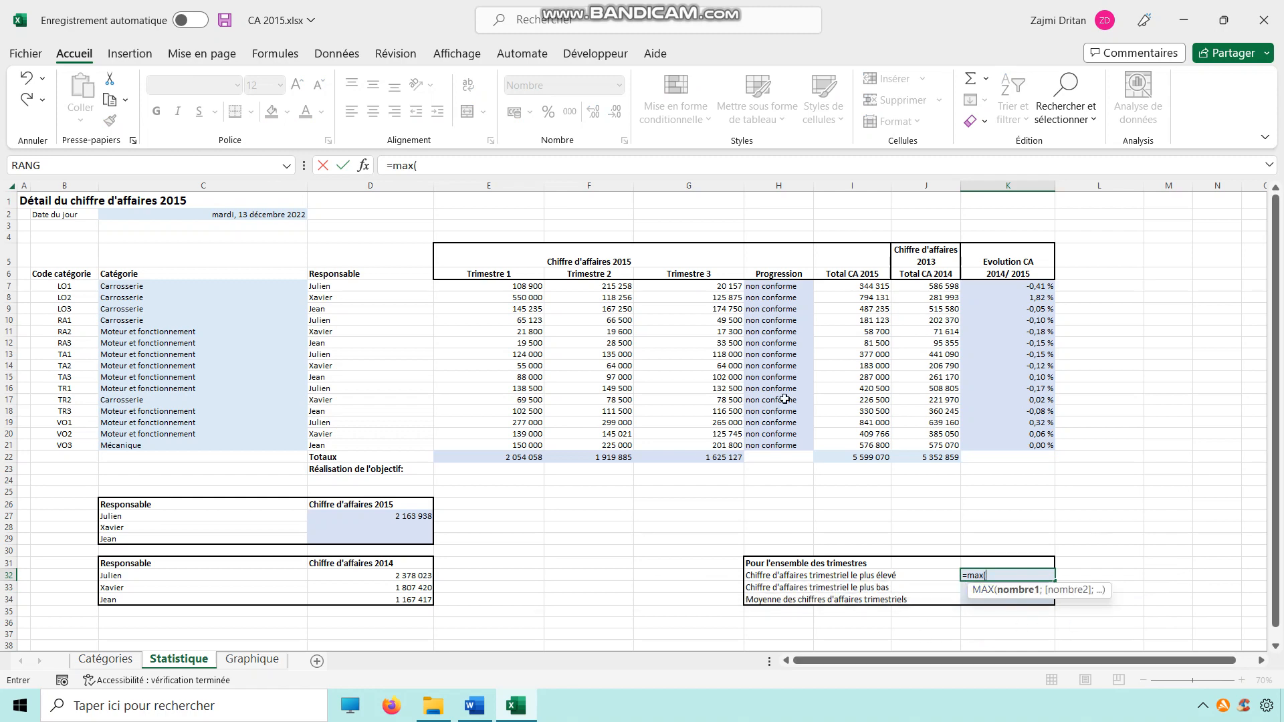
pyautogui.moveTo(488, 286); pyautogui.dragTo(685, 443)
pyautogui.press('Return')
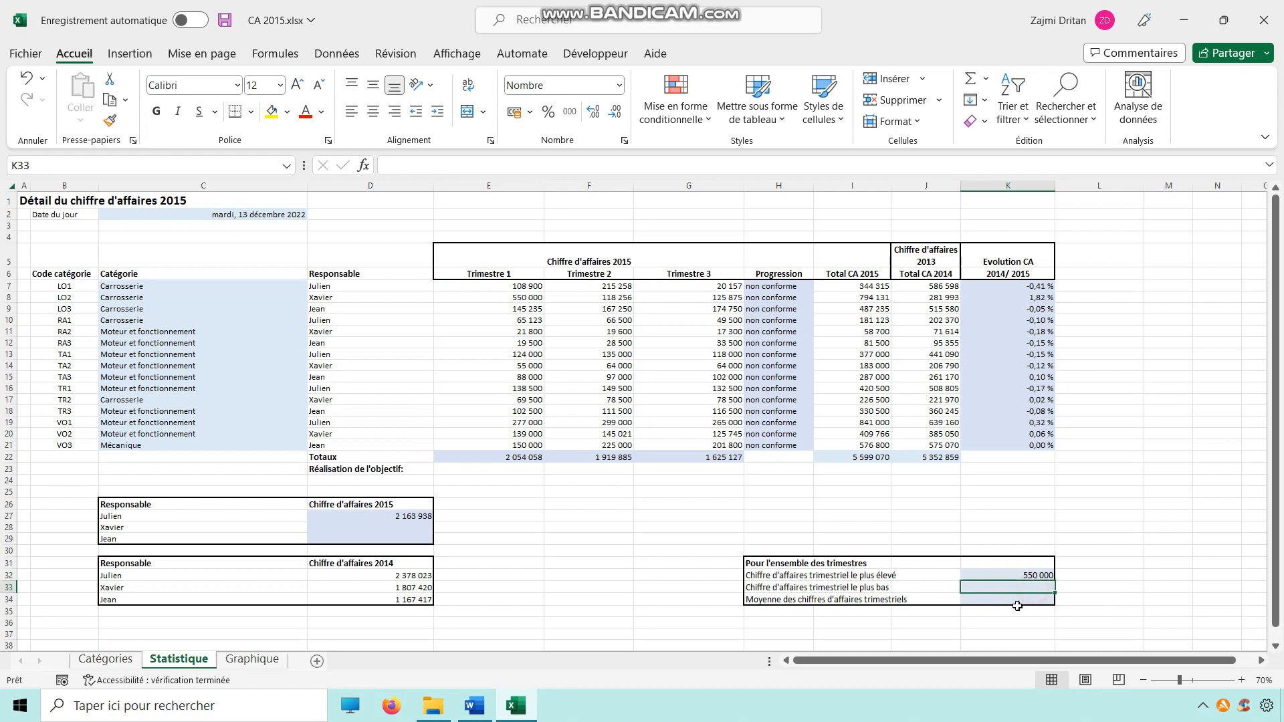